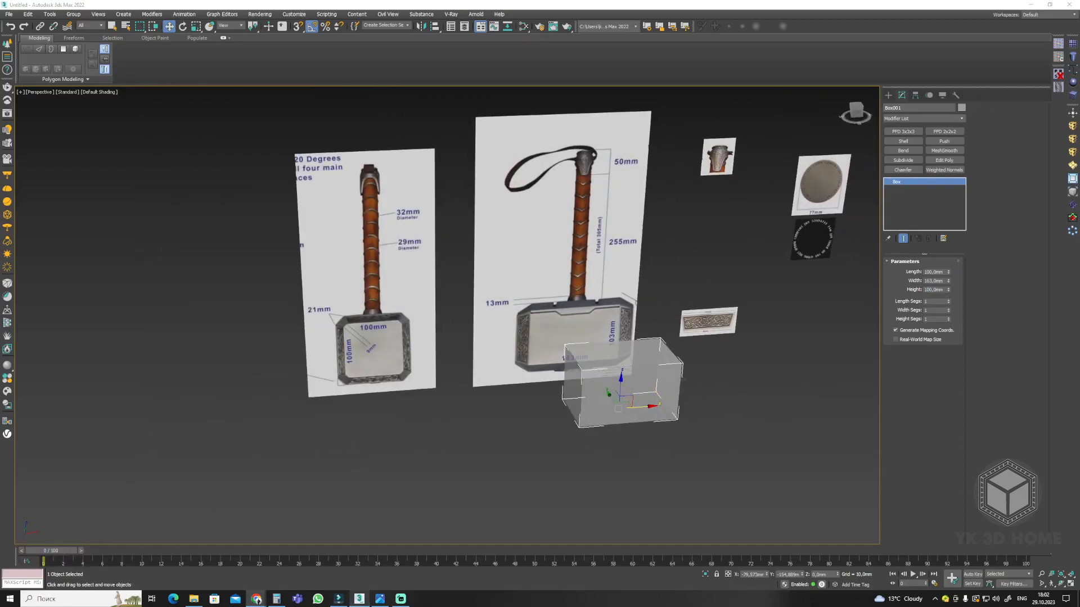
# Place a copy of the hammer head box over the side-view reference in the front view.
pyautogui.moveTo(587, 317)
pyautogui.mouseDown(button='middle')
pyautogui.moveTo(585, 282)
pyautogui.moveTo(591, 298)
pyautogui.mouseUp(button='middle')
pyautogui.scroll(3, 578, 301)
pyautogui.moveTo(616, 430); pyautogui.dragTo(697, 396, button='middle')
pyautogui.scroll(-3, 696, 396)
pyautogui.scroll(4, 446, 354)
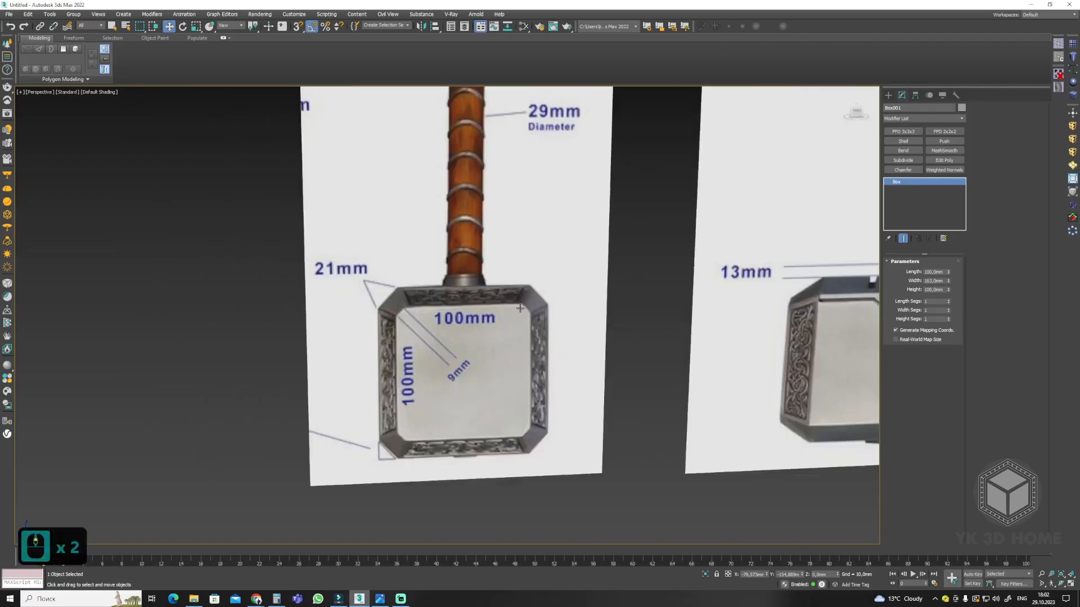
pyautogui.scroll(-3, 513, 309)
pyautogui.press('f')
pyautogui.scroll(4, 439, 343)
pyautogui.click(888, 95)
pyautogui.click(898, 108)
pyautogui.scroll(-4, 493, 298)
pyautogui.rightClick(623, 313)
pyautogui.moveTo(774, 375)
pyautogui.mouseDown()
pyautogui.moveTo(766, 366)
pyautogui.moveTo(735, 376)
pyautogui.moveTo(459, 377)
pyautogui.mouseUp()
pyautogui.scroll(2, 801, 341)
pyautogui.scroll(-2, 732, 375)
# Display edged faces and rotate the copied box so its square end faces the front view.
pyautogui.press('F4')
pyautogui.click(540, 335)
pyautogui.scroll(3, 360, 337)
pyautogui.press('e')
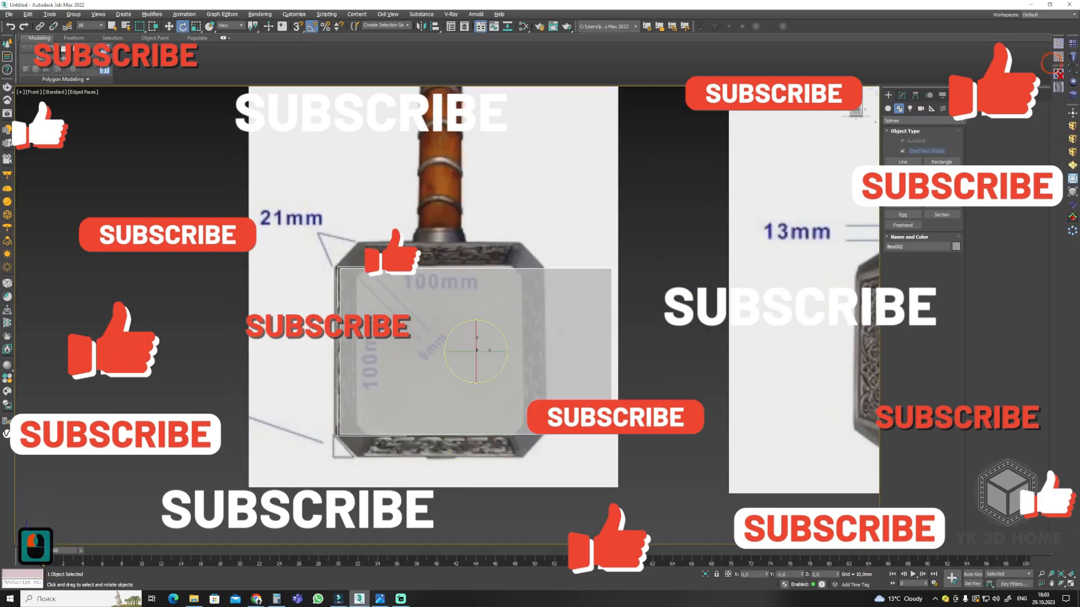
pyautogui.scroll(2, 454, 340)
pyautogui.scroll(-4, 449, 326)
# Add an Edit Poly modifier and chamfer the box's four long edges to match the corner bevels in the reference.
pyautogui.click(901, 95)
pyautogui.click(944, 160)
pyautogui.click(774, 361)
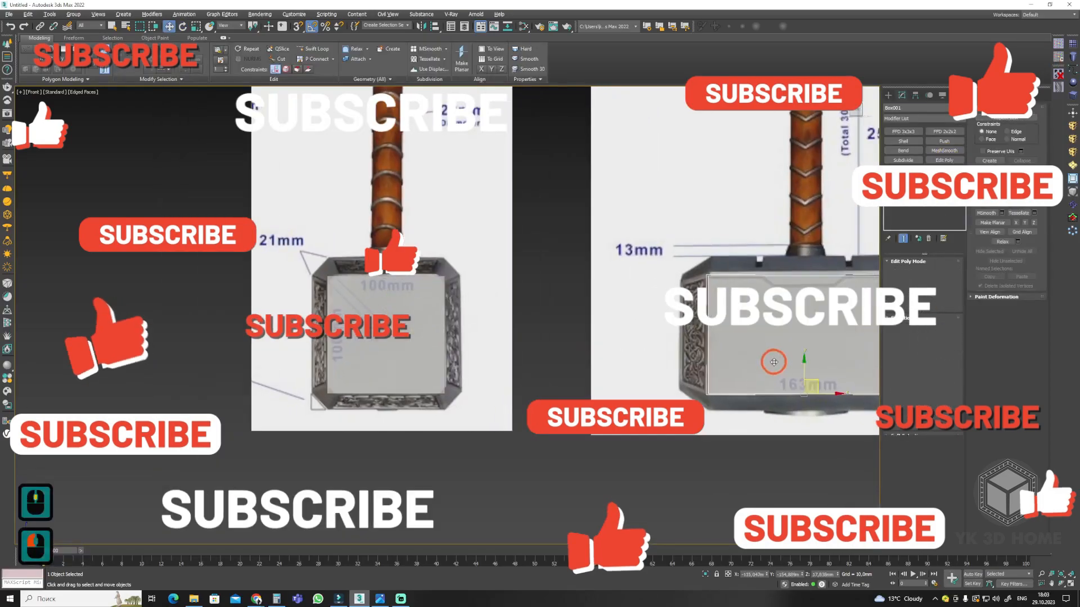
pyautogui.press('2')
pyautogui.scroll(2, 422, 336)
pyautogui.moveTo(457, 319); pyautogui.dragTo(476, 339)
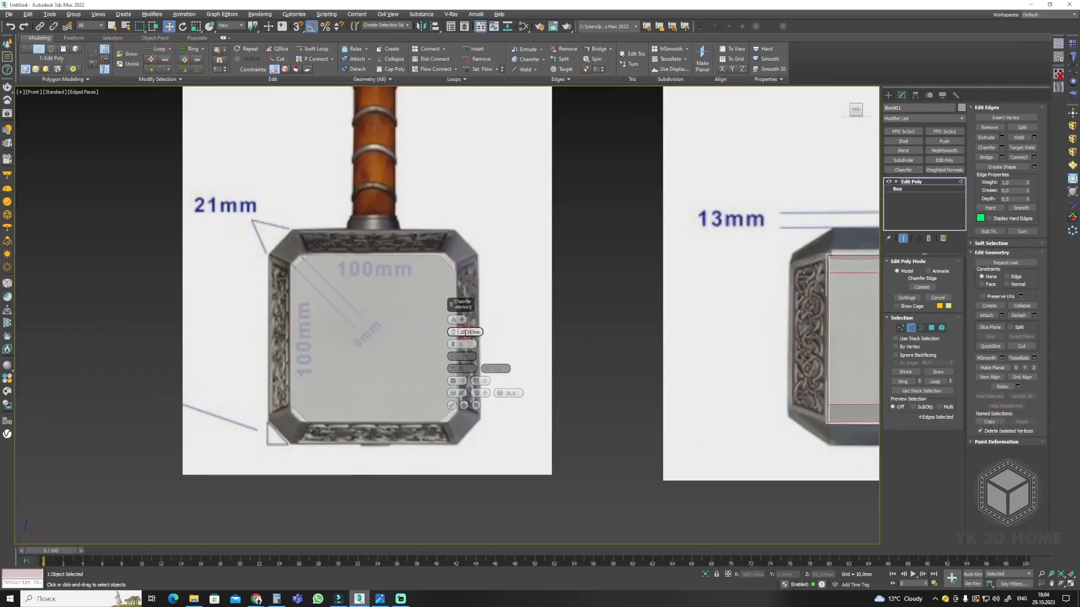
pyautogui.click(452, 405)
pyautogui.scroll(2, 424, 342)
# Move the head's end vertices inward to line up with the start of the angled ends in the front reference.
pyautogui.click(418, 336)
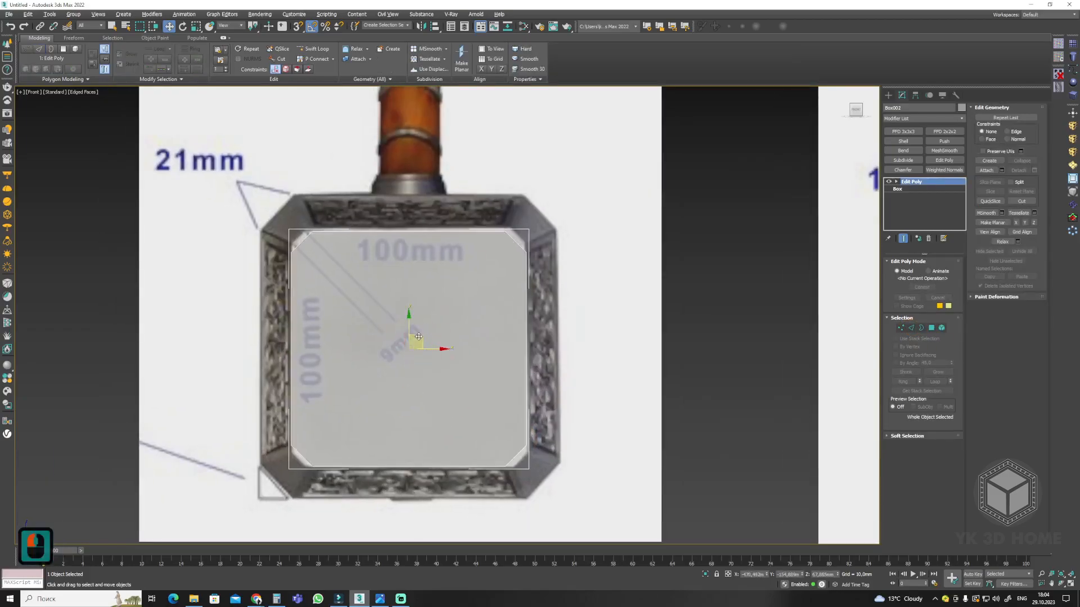
pyautogui.scroll(-2, 435, 351)
pyautogui.moveTo(436, 351); pyautogui.dragTo(153, 358, button='middle')
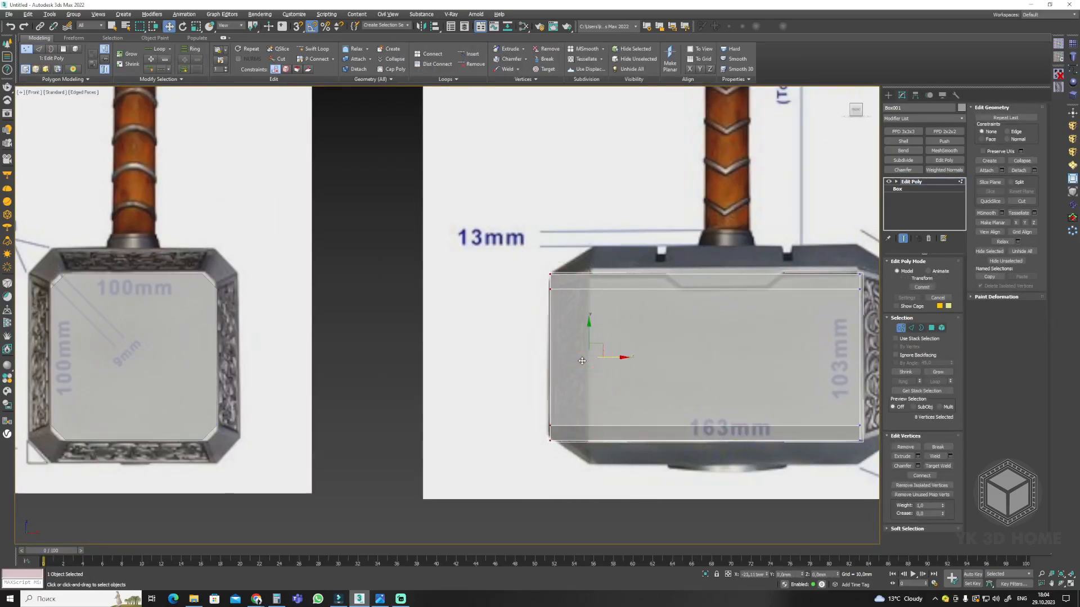
pyautogui.moveTo(582, 361); pyautogui.dragTo(580, 361)
pyautogui.moveTo(580, 361); pyautogui.dragTo(300, 361, button='middle')
pyautogui.moveTo(623, 246); pyautogui.dragTo(554, 467)
pyautogui.moveTo(600, 358); pyautogui.dragTo(639, 359)
pyautogui.moveTo(639, 359); pyautogui.dragTo(692, 364, button='middle')
# Insert pairs of vertical edge loops on the hammer head at the two slot positions shown in the reference.
pyautogui.click(313, 49)
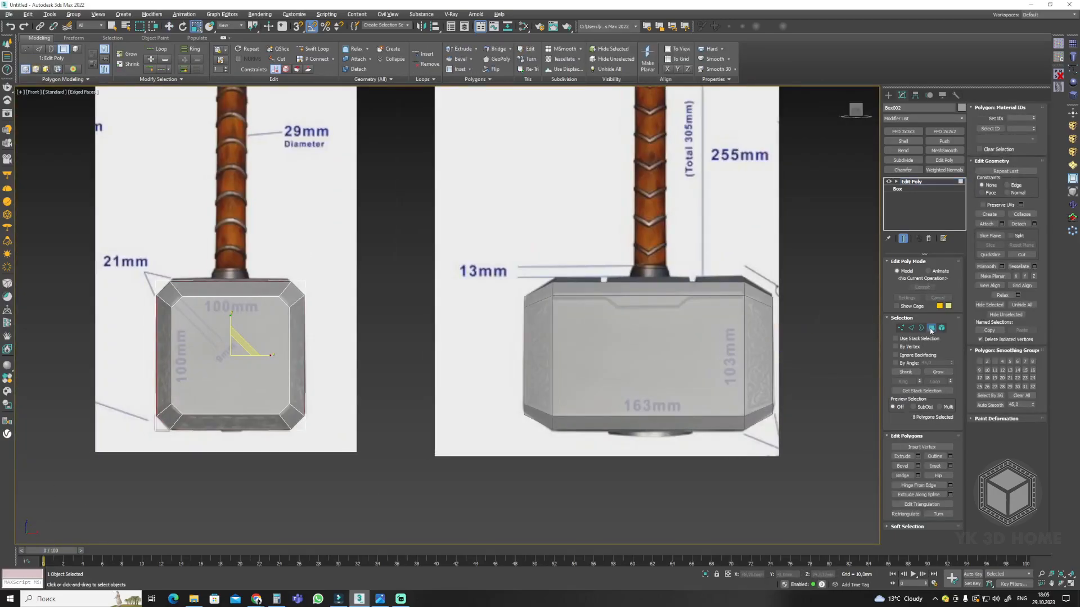
pyautogui.scroll(2, 550, 273)
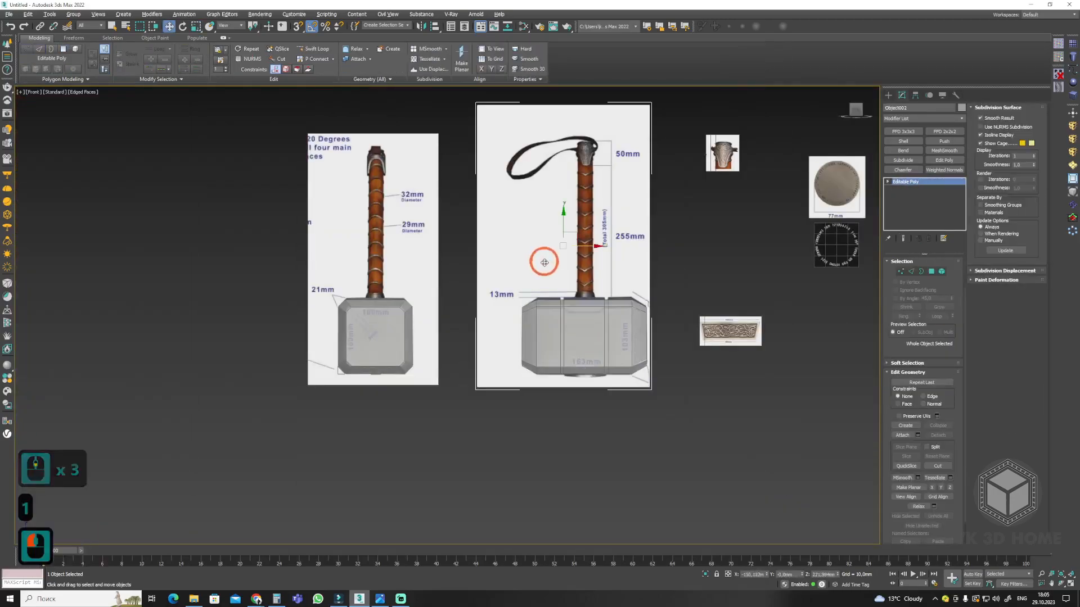
pyautogui.scroll(2, 554, 99)
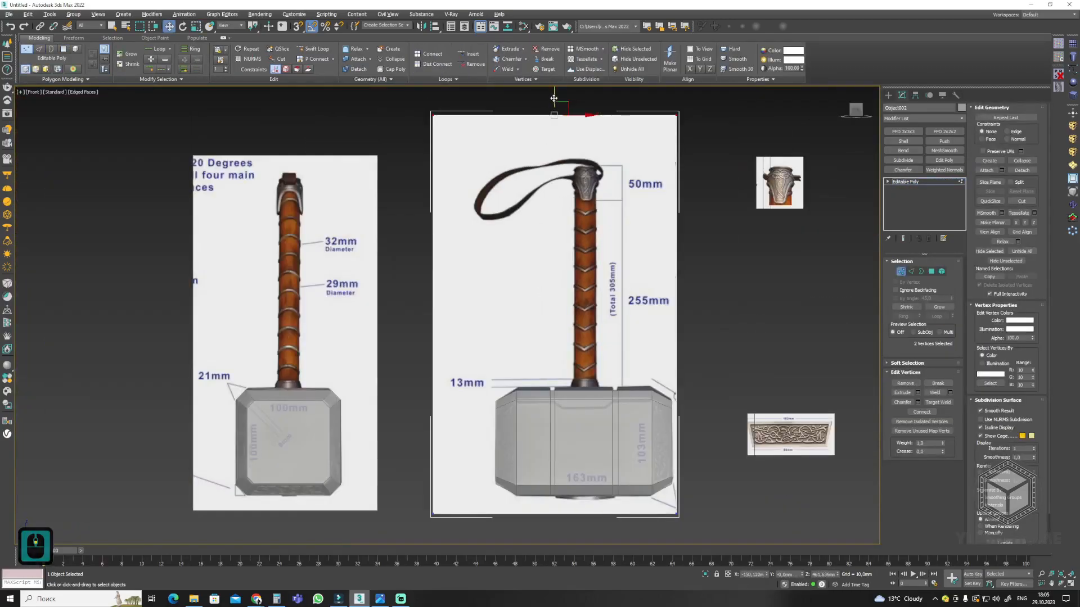
pyautogui.scroll(2, 615, 314)
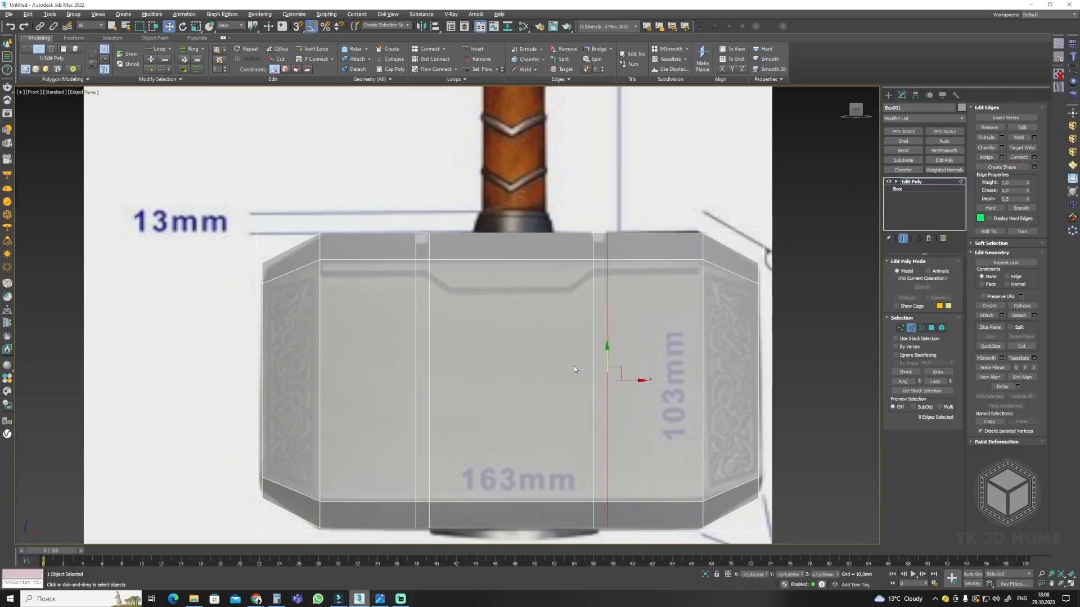
pyautogui.scroll(2, 601, 251)
# Add a horizontal edge loop along the front face just below the head's upper bevel.
pyautogui.press('p')
pyautogui.scroll(-3, 655, 409)
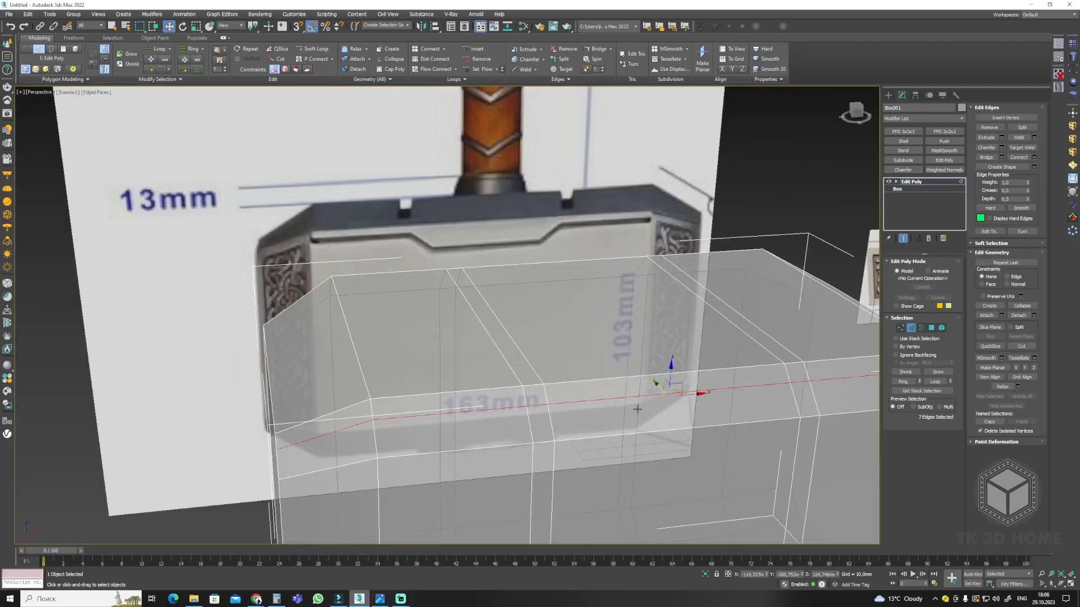
pyautogui.keyDown('alt'); pyautogui.moveTo(631, 404); pyautogui.dragTo(720, 372, button='middle'); pyautogui.keyUp('alt')
pyautogui.click(715, 366)
pyautogui.rightClick(715, 365)
pyautogui.scroll(-2, 697, 383)
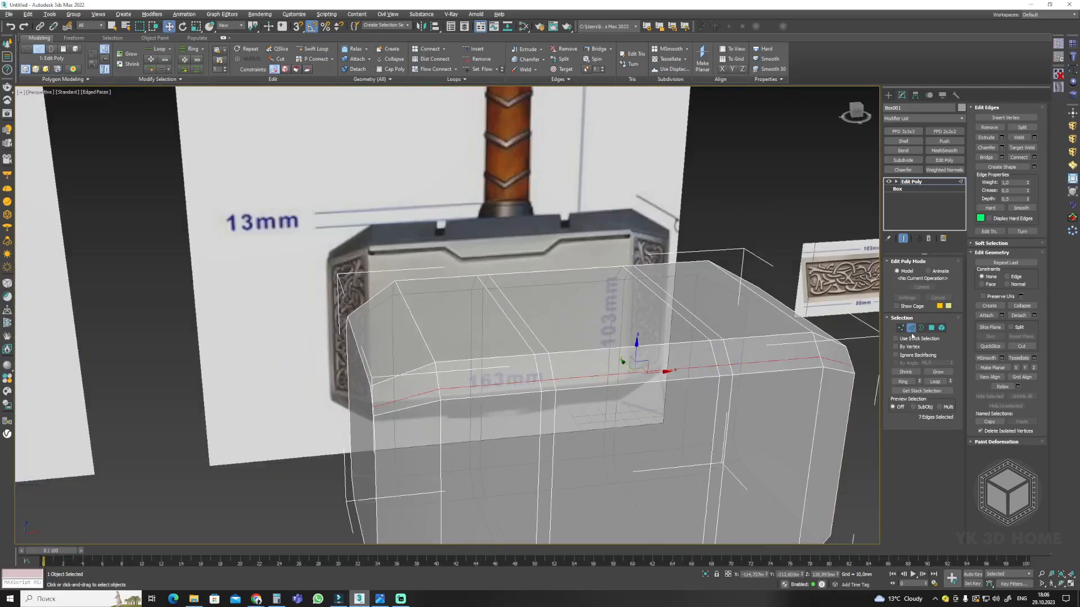
# Extrude the two narrow strips across the head's top and upper bevel inward to form the slots.
pyautogui.click(931, 328)
pyautogui.keyDown('ctrl'); pyautogui.click(535, 289); pyautogui.keyUp('ctrl')
pyautogui.keyDown('alt'); pyautogui.moveTo(534, 289); pyautogui.dragTo(573, 321, button='middle'); pyautogui.keyUp('alt')
pyautogui.click(918, 456)
pyautogui.keyDown('alt'); pyautogui.moveTo(466, 360); pyautogui.dragTo(458, 323, button='middle'); pyautogui.keyUp('alt')
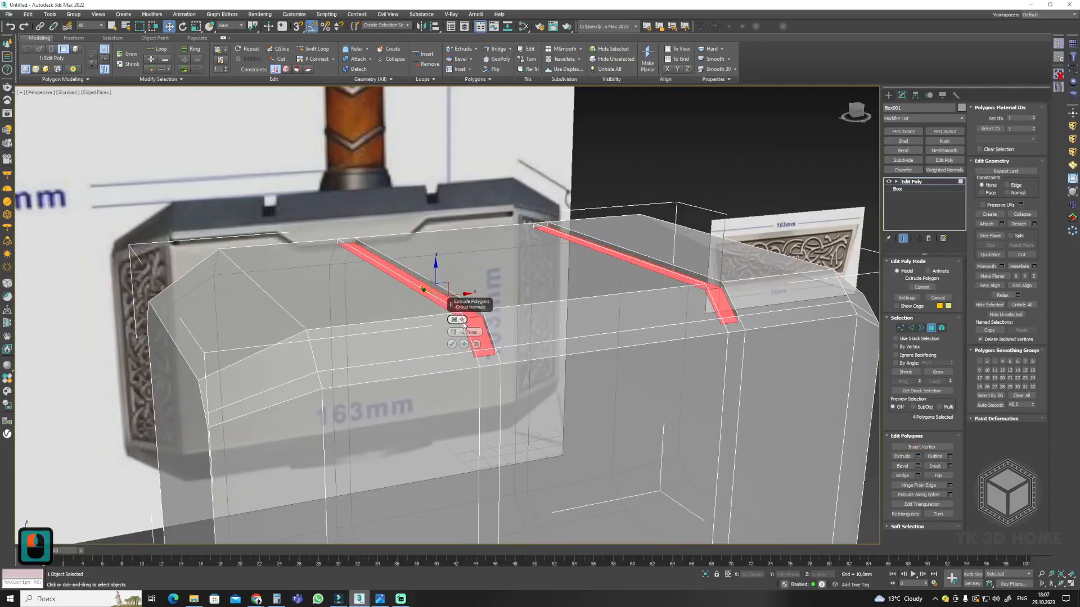
pyautogui.click(463, 322)
pyautogui.scroll(2, 727, 302)
pyautogui.click(452, 344)
# Detach the angled end sections of the hammer head from its middle block.
pyautogui.scroll(-2, 451, 344)
pyautogui.moveTo(473, 379); pyautogui.dragTo(607, 366, button='middle')
pyautogui.scroll(-2, 607, 366)
pyautogui.keyDown('alt'); pyautogui.moveTo(608, 367); pyautogui.dragTo(520, 320, button='middle'); pyautogui.keyUp('alt')
pyautogui.press('f')
pyautogui.scroll(2, 565, 237)
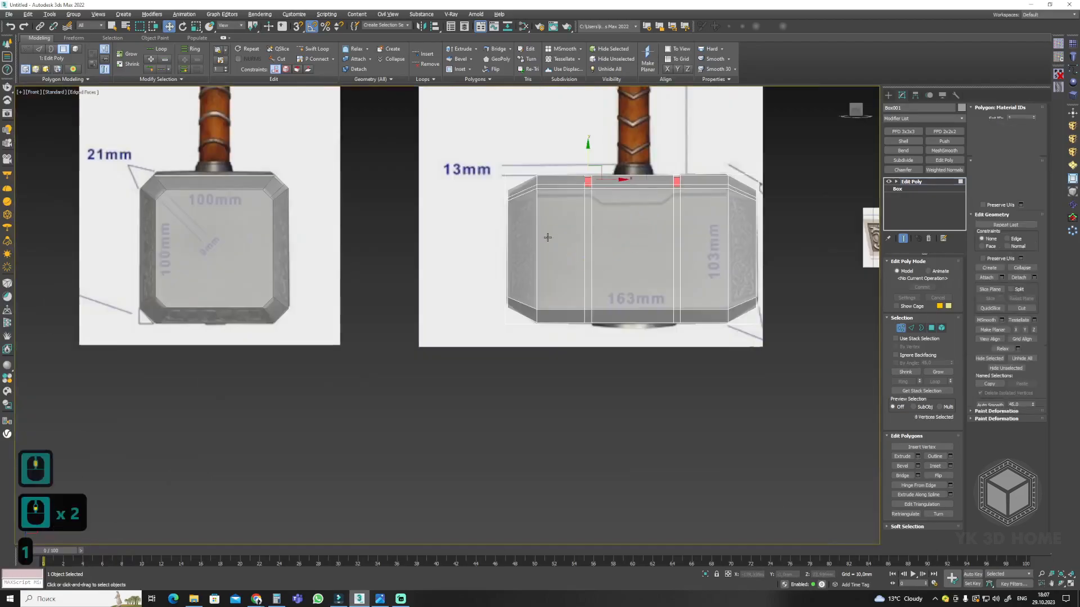
pyautogui.click(361, 70)
pyautogui.click(539, 317)
pyautogui.moveTo(668, 265); pyautogui.dragTo(565, 284, button='middle')
pyautogui.press('4')
pyautogui.scroll(2, 341, 195)
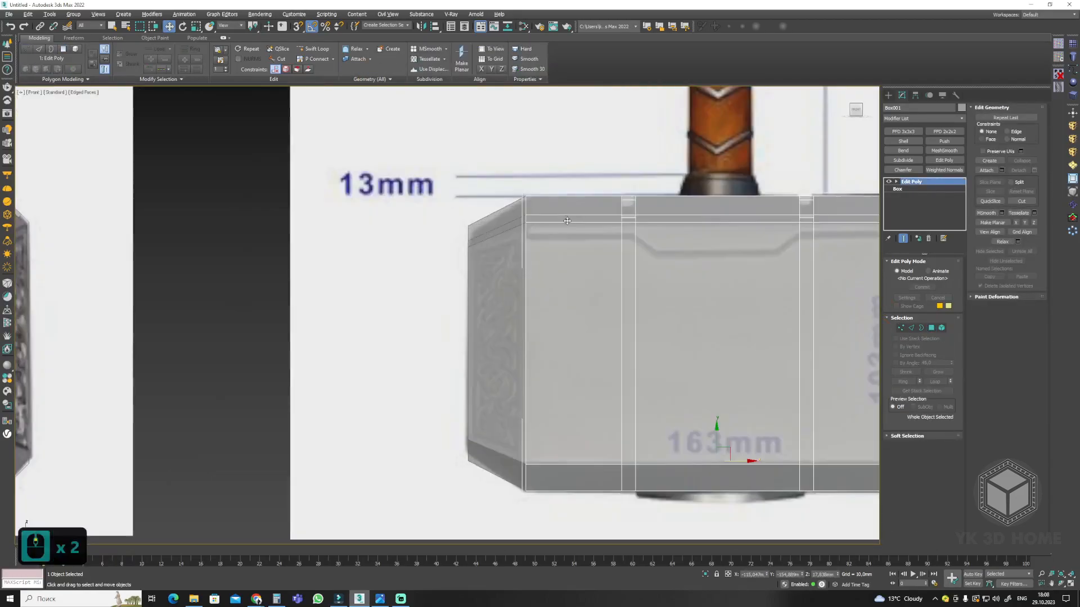
# Add horizontal edge loops across the head's front face along the groove in the reference.
pyautogui.click(490, 227)
pyautogui.press('2')
pyautogui.moveTo(714, 270); pyautogui.dragTo(360, 315, button='middle')
pyautogui.click(572, 268)
pyautogui.hotkey('alt', 'w')
pyautogui.hotkey('alt', 'w')
pyautogui.moveTo(596, 332); pyautogui.dragTo(610, 413, button='middle')
pyautogui.press('2')
pyautogui.click(574, 393)
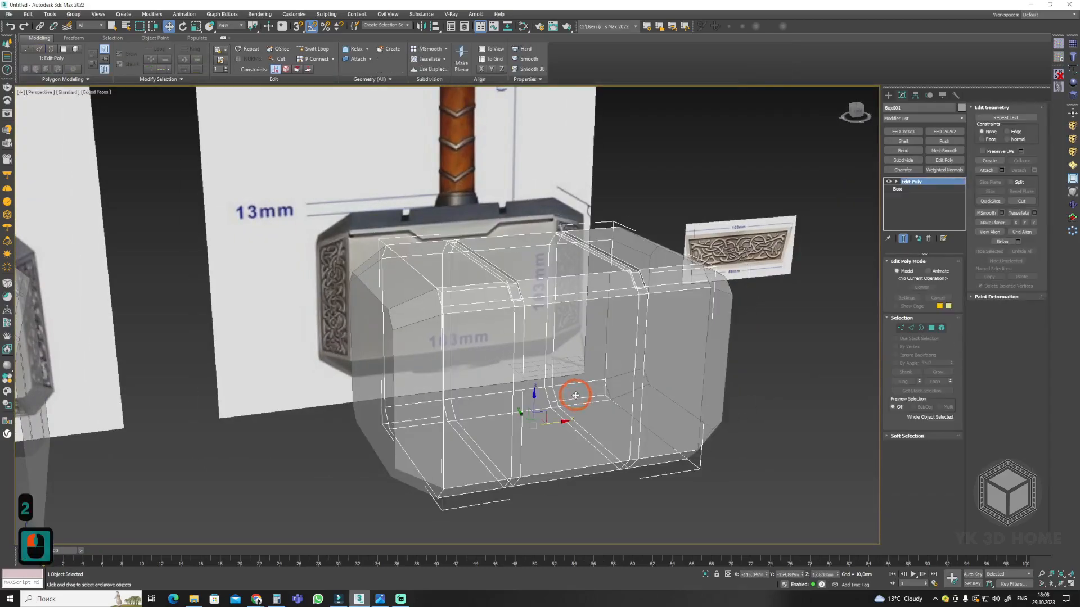
pyautogui.hotkey('alt', 'w')
pyautogui.hotkey('alt', 'w')
pyautogui.scroll(5, 386, 272)
pyautogui.hotkey('alt', '1')
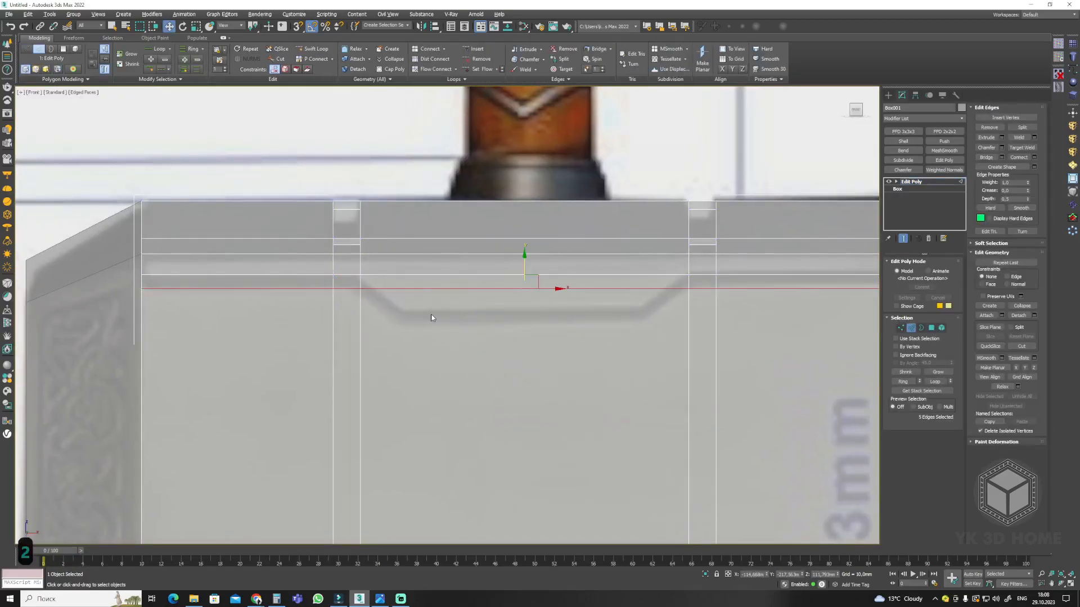
pyautogui.scroll(-4, 523, 283)
pyautogui.press('1')
pyautogui.moveTo(398, 232); pyautogui.dragTo(386, 435)
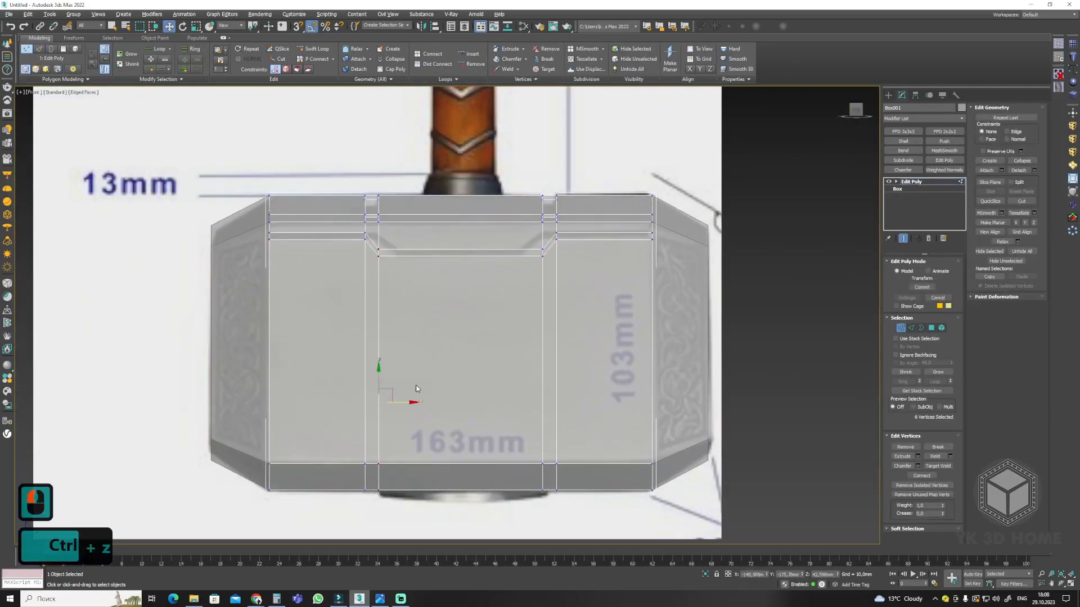
# Insert two vertical edge loops with Swift Loop at the lower corners of the front groove.
pyautogui.scroll(3, 380, 225)
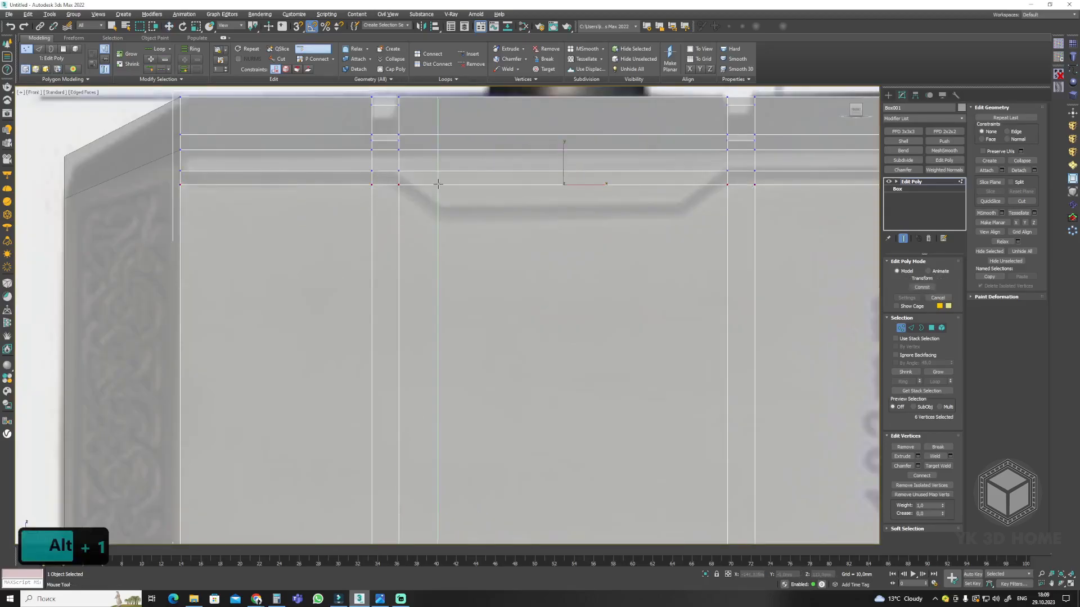
pyautogui.click(438, 184)
pyautogui.click(678, 184)
pyautogui.rightClick(677, 184)
pyautogui.moveTo(557, 183); pyautogui.dragTo(472, 187, button='middle')
# Reposition the groove's corner vertices so the band follows the stepped outline in the reference at an even width.
pyautogui.scroll(3, 313, 195)
pyautogui.press('1')
pyautogui.click(313, 182)
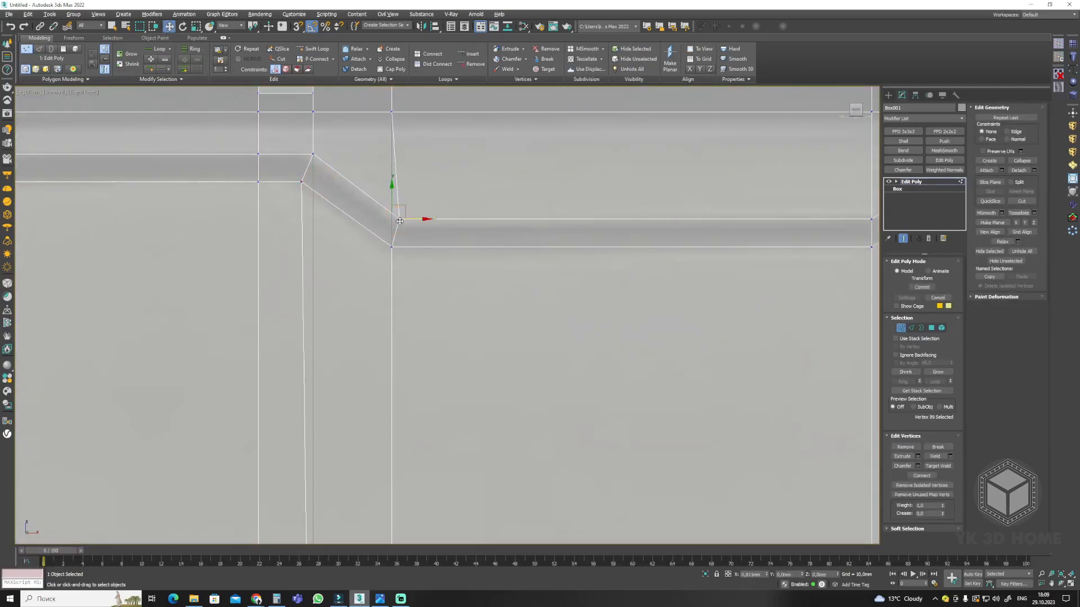
pyautogui.moveTo(315, 157); pyautogui.dragTo(316, 157)
pyautogui.scroll(-2, 316, 158)
pyautogui.moveTo(703, 213); pyautogui.dragTo(461, 250, button='middle')
pyautogui.hotkey('ctrl', 'z')
pyautogui.keyDown('ctrl'); pyautogui.scroll(3, 461, 242); pyautogui.keyUp('ctrl')
pyautogui.moveTo(482, 251); pyautogui.dragTo(466, 225)
pyautogui.scroll(-3, 533, 248)
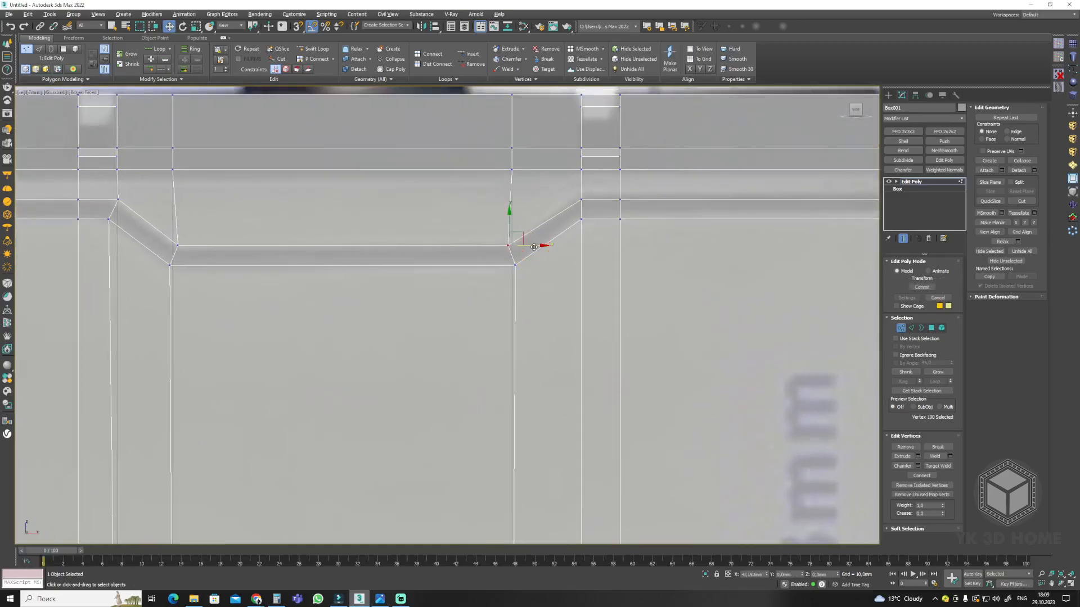
pyautogui.moveTo(601, 220); pyautogui.dragTo(598, 220)
# Select the band of polygons along the front groove and recess it into the hammer head.
pyautogui.moveTo(618, 241); pyautogui.dragTo(460, 325, button='middle')
pyautogui.press('p')
pyautogui.press('4')
pyautogui.click(472, 344)
pyautogui.keyDown('ctrl'); pyautogui.click(635, 326); pyautogui.keyUp('ctrl')
pyautogui.scroll(3, 638, 306)
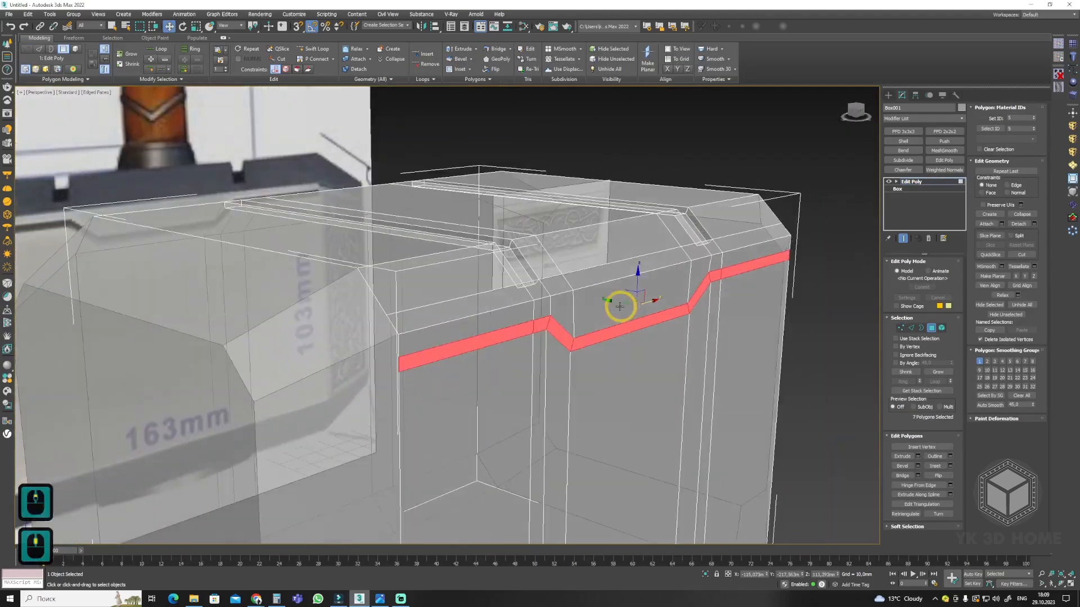
pyautogui.keyDown('shift'); pyautogui.moveTo(612, 304); pyautogui.dragTo(611, 304); pyautogui.keyUp('shift')
pyautogui.keyDown('alt'); pyautogui.moveTo(611, 304); pyautogui.dragTo(682, 337, button='middle'); pyautogui.keyUp('alt')
pyautogui.click(759, 337)
pyautogui.scroll(5, 563, 349)
# Mirror the groove and slot details to the other side of the head with a Symmetry modifier.
pyautogui.keyDown('alt'); pyautogui.moveTo(562, 349); pyautogui.dragTo(705, 347, button='middle'); pyautogui.keyUp('alt')
pyautogui.scroll(-3, 609, 413)
pyautogui.scroll(-5, 623, 344)
pyautogui.click(632, 391)
pyautogui.press('4')
pyautogui.scroll(3, 705, 348)
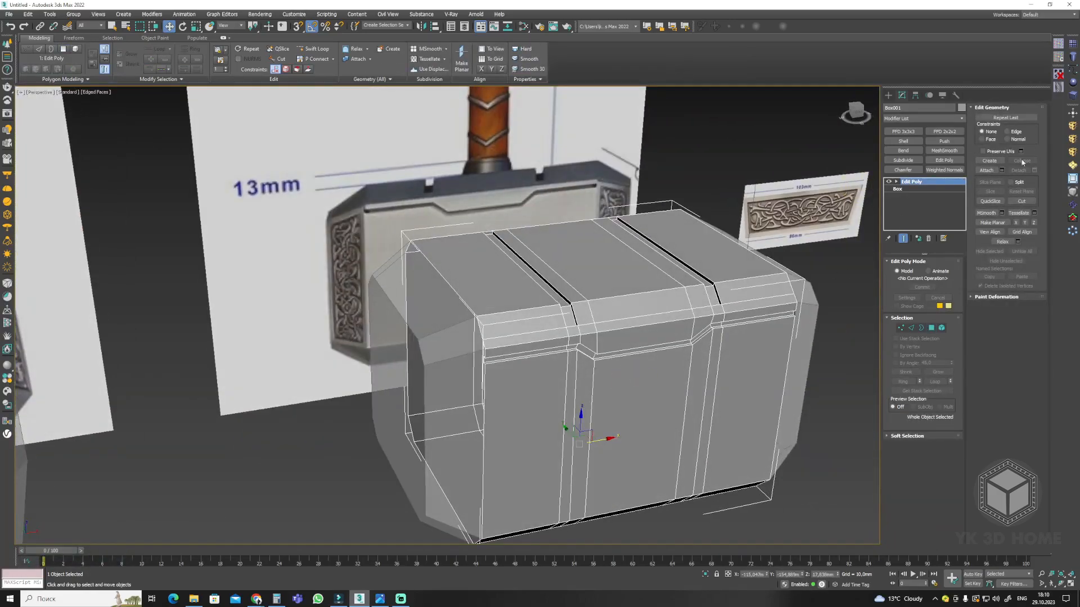
pyautogui.click(922, 119)
pyautogui.click(904, 210)
pyautogui.keyDown('alt'); pyautogui.moveTo(736, 304); pyautogui.dragTo(742, 343, button='middle'); pyautogui.keyUp('alt')
pyautogui.click(904, 299)
pyautogui.click(904, 308)
pyautogui.click(928, 298)
# Isolate the hammer head, add another Edit Poly modifier and cap the open ends.
pyautogui.keyDown('alt'); pyautogui.moveTo(658, 405); pyautogui.dragTo(770, 349, button='middle'); pyautogui.keyUp('alt')
pyautogui.hotkey('alt', 'q')
pyautogui.click(944, 161)
pyautogui.keyDown('alt'); pyautogui.moveTo(723, 374); pyautogui.dragTo(635, 360, button='middle'); pyautogui.keyUp('alt')
pyautogui.press('3')
pyautogui.hotkey('ctrl', 'a')
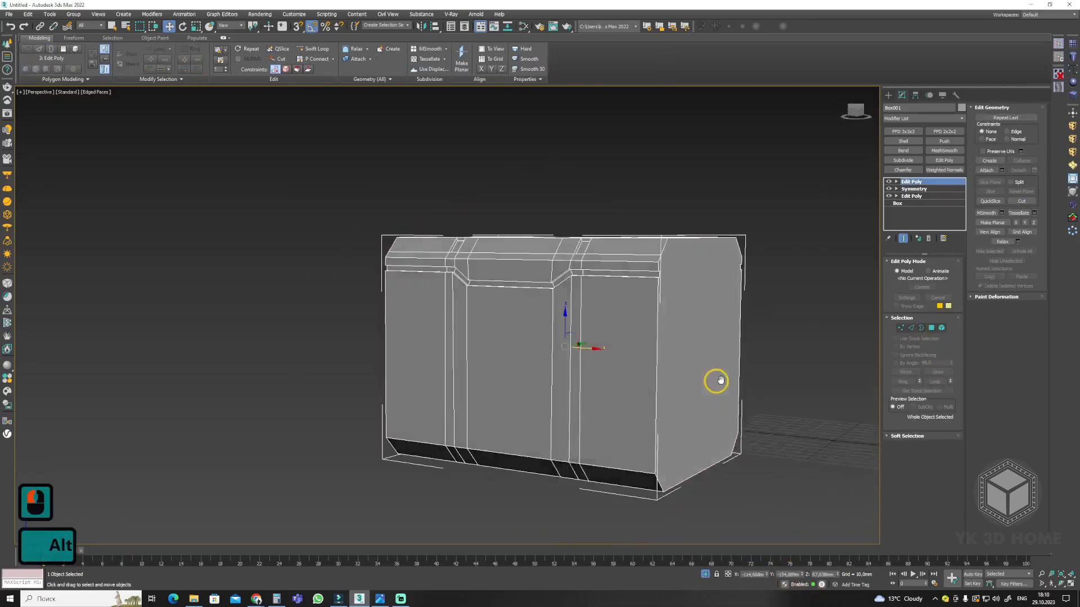
pyautogui.keyDown('alt'); pyautogui.moveTo(711, 383); pyautogui.dragTo(663, 366, button='middle'); pyautogui.keyUp('alt')
# Connect the matching front and back vertices across the capped end face at groove height.
pyautogui.scroll(4, 523, 247)
pyautogui.press('1')
pyautogui.click(510, 230)
pyautogui.keyDown('ctrl'); pyautogui.click(513, 243); pyautogui.keyUp('ctrl')
pyautogui.click(922, 475)
pyautogui.keyDown('alt'); pyautogui.moveTo(613, 315); pyautogui.dragTo(592, 306, button='middle'); pyautogui.keyUp('alt')
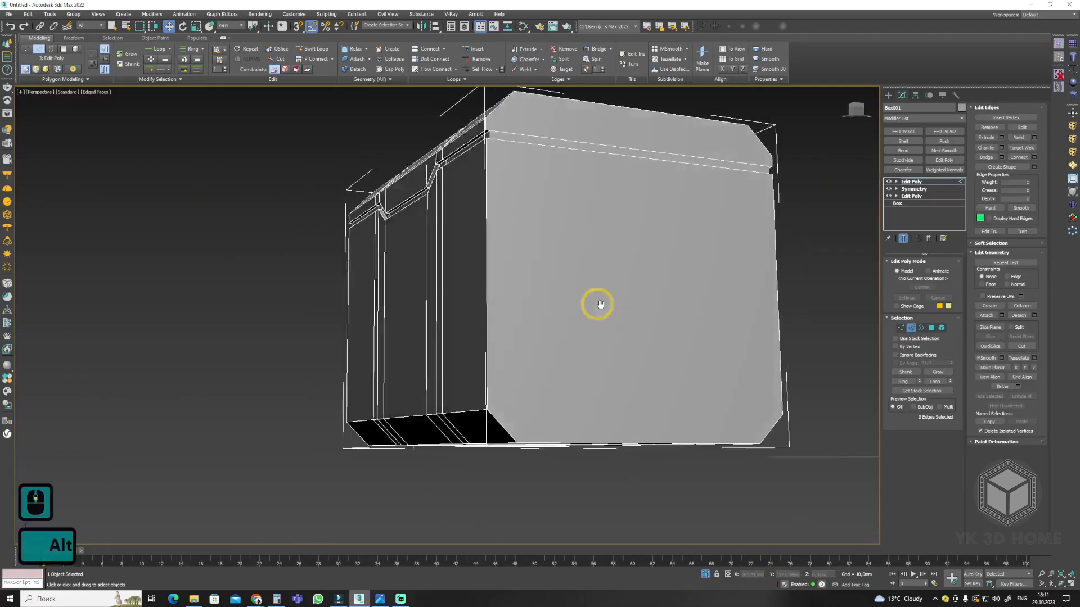
pyautogui.hotkey('ctrl', 'z')
# Cut edges across the capped end face between opposite corner vertices and target-weld the stray vertex.
pyautogui.hotkey('alt', 'c')
pyautogui.click(286, 209)
pyautogui.click(785, 208)
pyautogui.click(785, 219)
pyautogui.keyDown('alt'); pyautogui.moveTo(474, 296); pyautogui.dragTo(488, 196, button='middle'); pyautogui.keyUp('alt')
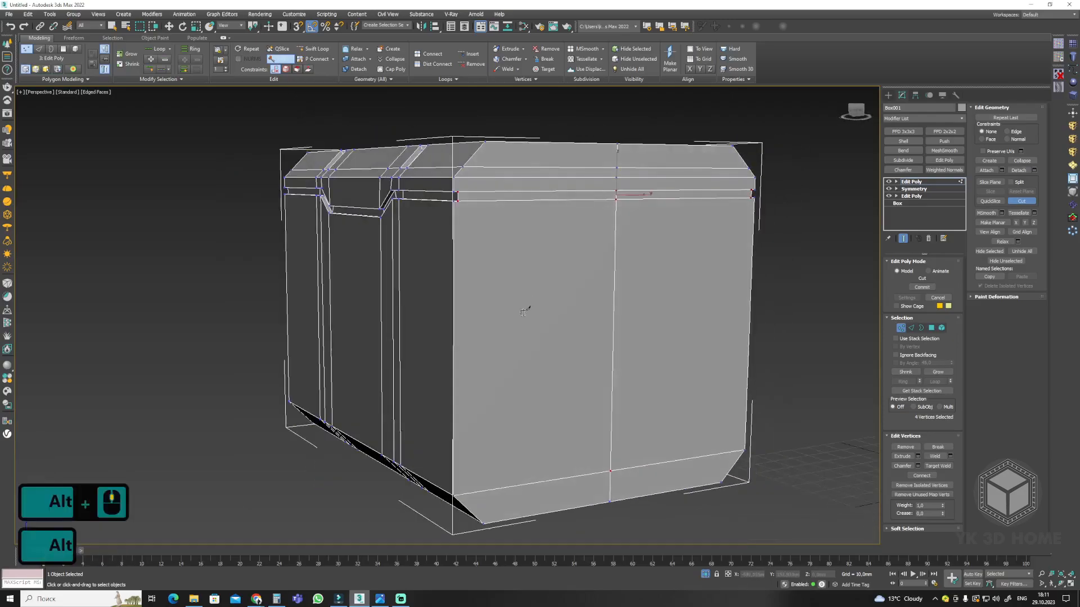
pyautogui.rightClick(656, 322)
pyautogui.scroll(5, 638, 310)
pyautogui.click(938, 466)
pyautogui.click(638, 311)
# Add a Chamfer modifier to the head, set a small fixed bevel with extra segments, and hide the edged faces.
pyautogui.scroll(-5, 701, 337)
pyautogui.keyDown('alt'); pyautogui.moveTo(701, 338); pyautogui.dragTo(531, 354, button='middle'); pyautogui.keyUp('alt')
pyautogui.press('1')
pyautogui.scroll(4, 530, 354)
pyautogui.click(903, 169)
pyautogui.scroll(2, 769, 315)
pyautogui.moveTo(954, 340); pyautogui.dragTo(966, 398)
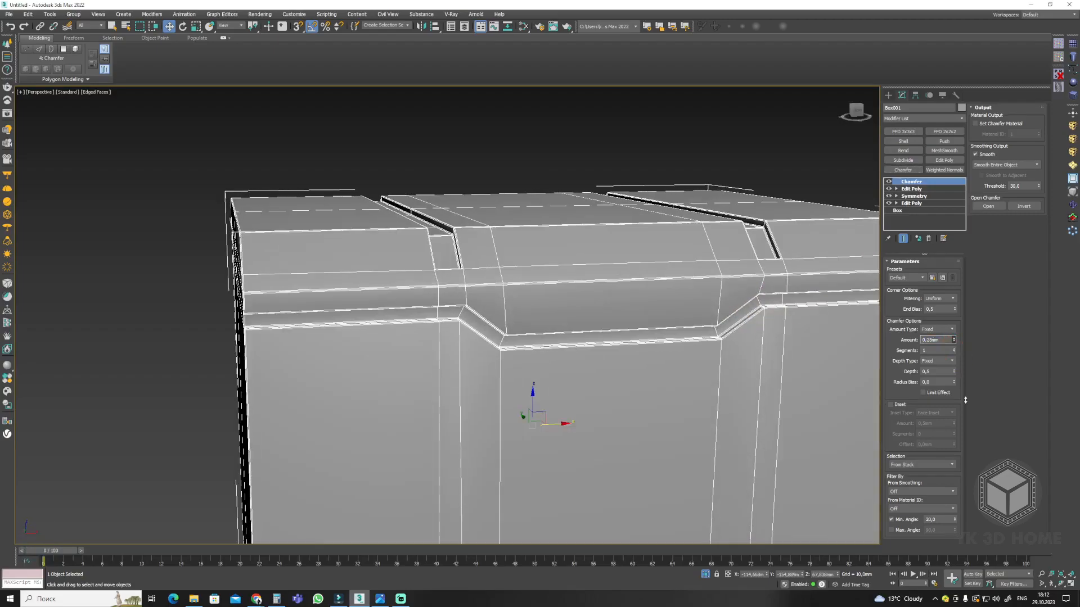
pyautogui.scroll(3, 523, 303)
pyautogui.click(954, 349)
pyautogui.press('F4')
pyautogui.scroll(-3, 681, 338)
# Move the knotwork pattern reference plane beside the hammer head's end in the front view and rotate it upright.
pyautogui.keyDown('alt'); pyautogui.moveTo(681, 337); pyautogui.dragTo(709, 357, button='middle'); pyautogui.keyUp('alt')
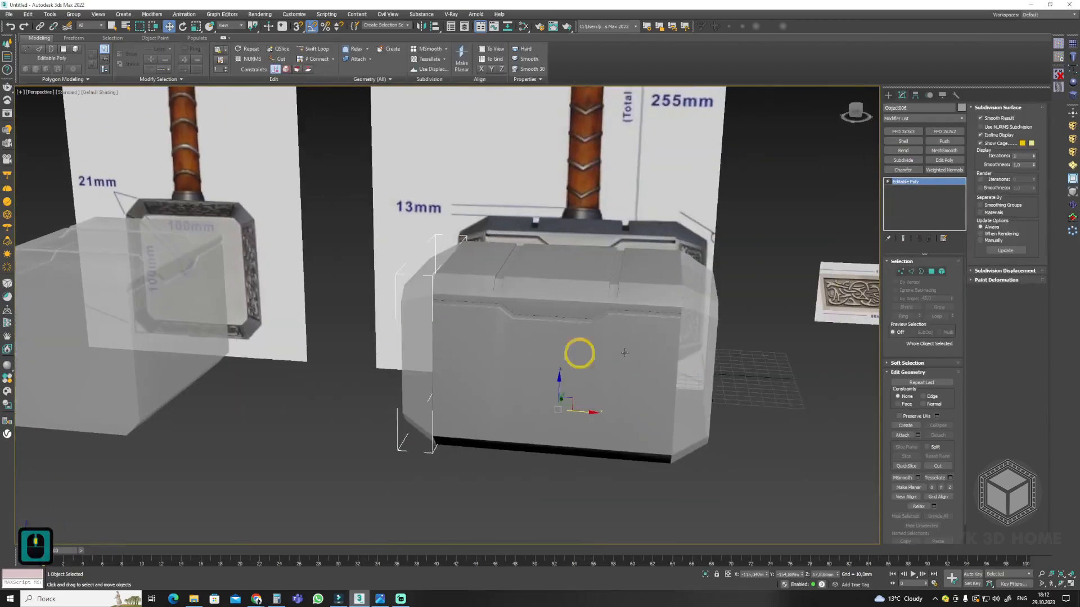
pyautogui.keyDown('alt'); pyautogui.moveTo(579, 352); pyautogui.dragTo(504, 336, button='middle'); pyautogui.keyUp('alt')
pyautogui.press('f')
pyautogui.scroll(3, 674, 231)
pyautogui.scroll(-2, 675, 231)
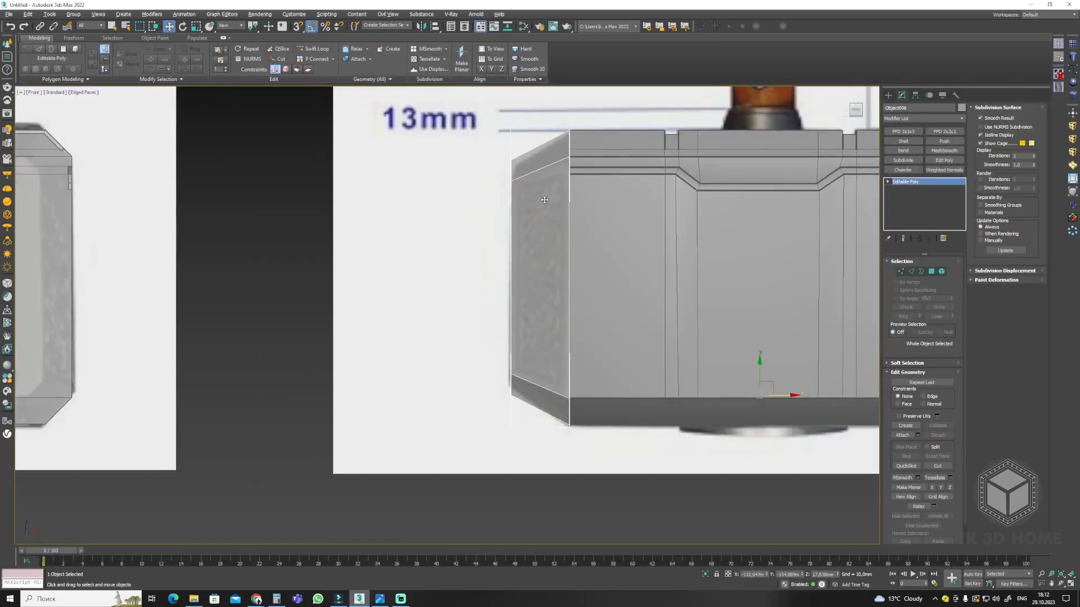
pyautogui.scroll(-3, 675, 270)
pyautogui.moveTo(844, 281); pyautogui.dragTo(656, 293, button='middle')
pyautogui.moveTo(642, 291); pyautogui.dragTo(245, 289)
pyautogui.scroll(3, 232, 286)
pyautogui.moveTo(354, 278); pyautogui.dragTo(549, 319, button='middle')
pyautogui.press('e')
pyautogui.moveTo(579, 298); pyautogui.dragTo(411, 314)
pyautogui.press('w')
# Isolate the pattern plane with the front reference image, place it over the hammer's slanted side face and scale it to fit.
pyautogui.scroll(-2, 411, 315)
pyautogui.keyDown('ctrl'); pyautogui.click(470, 219); pyautogui.keyUp('ctrl')
pyautogui.hotkey('alt', 'q')
pyautogui.click(408, 338)
pyautogui.hotkey('alt', 'w')
pyautogui.hotkey('alt', 'w')
pyautogui.moveTo(372, 446); pyautogui.dragTo(468, 315, button='middle')
pyautogui.moveTo(468, 315); pyautogui.dragTo(600, 345)
pyautogui.press('1')
pyautogui.scroll(3, 460, 198)
pyautogui.press('1')
pyautogui.click(450, 184)
pyautogui.scroll(-2, 506, 166)
pyautogui.press('1')
pyautogui.press('r')
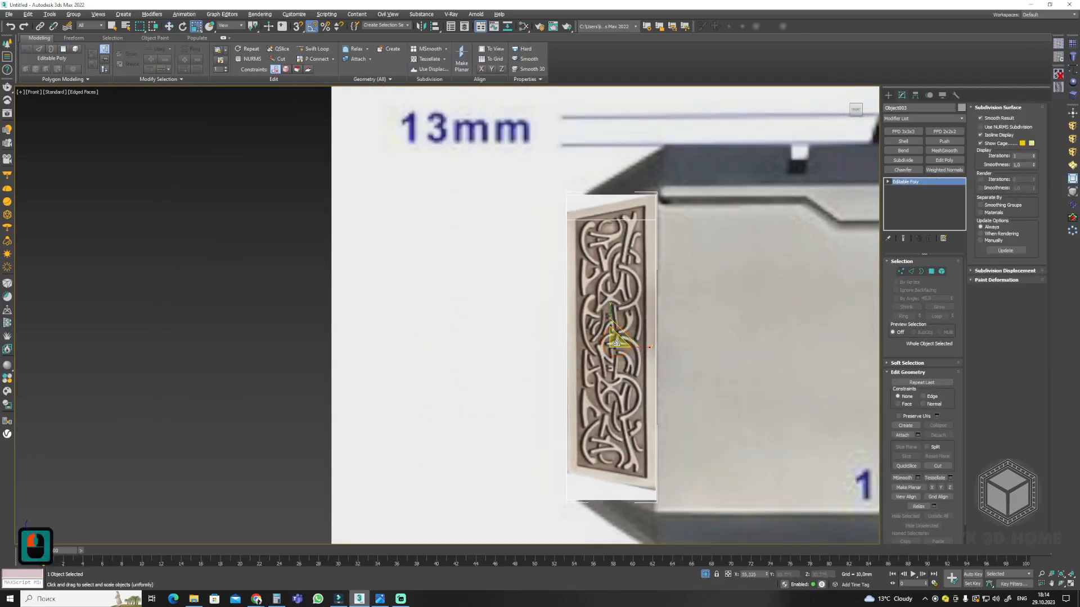
# Adjust the pattern plane's corner vertices to match the slanted side face in the reference, and end the isolation.
pyautogui.press('2')
pyautogui.click(616, 221)
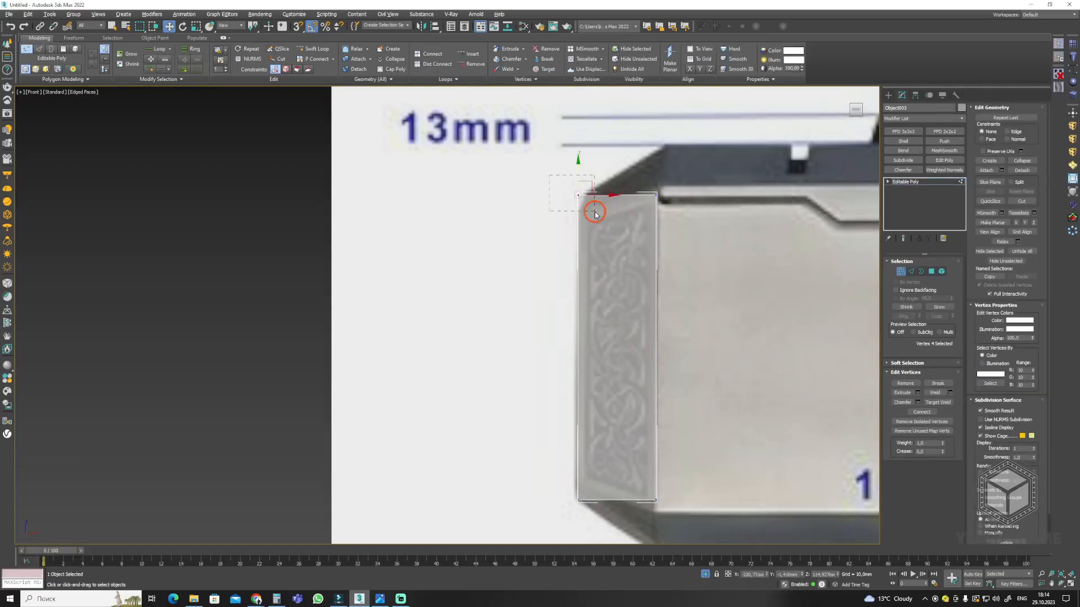
pyautogui.moveTo(572, 482); pyautogui.dragTo(669, 514)
pyautogui.moveTo(619, 469); pyautogui.dragTo(616, 494)
pyautogui.hotkey('alt', 'x')
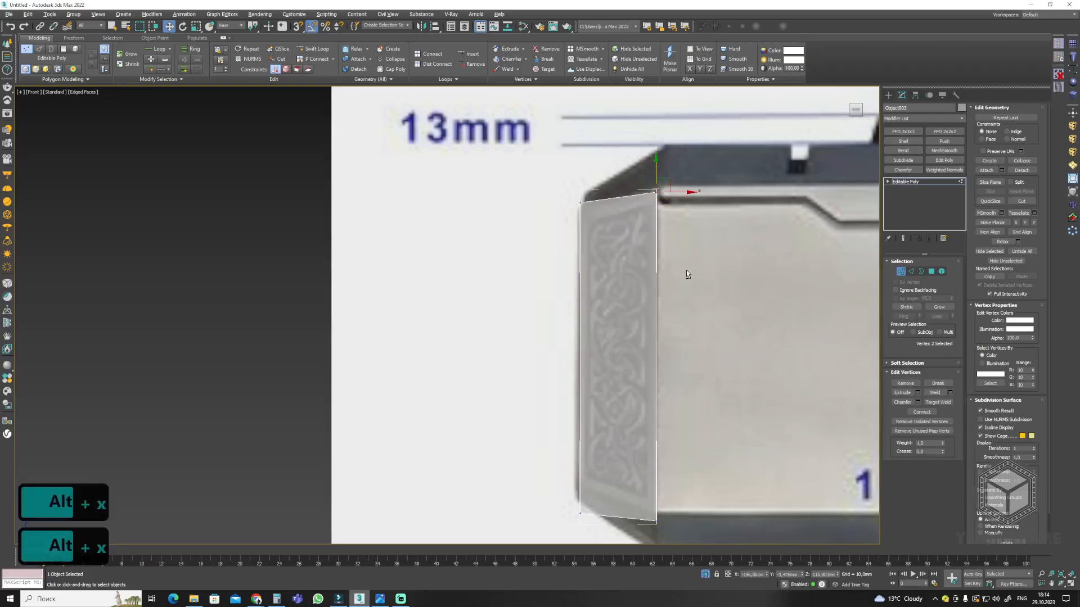
pyautogui.hotkey('alt', 'x')
pyautogui.scroll(-2, 552, 223)
pyautogui.press('1')
pyautogui.moveTo(634, 309); pyautogui.dragTo(542, 308)
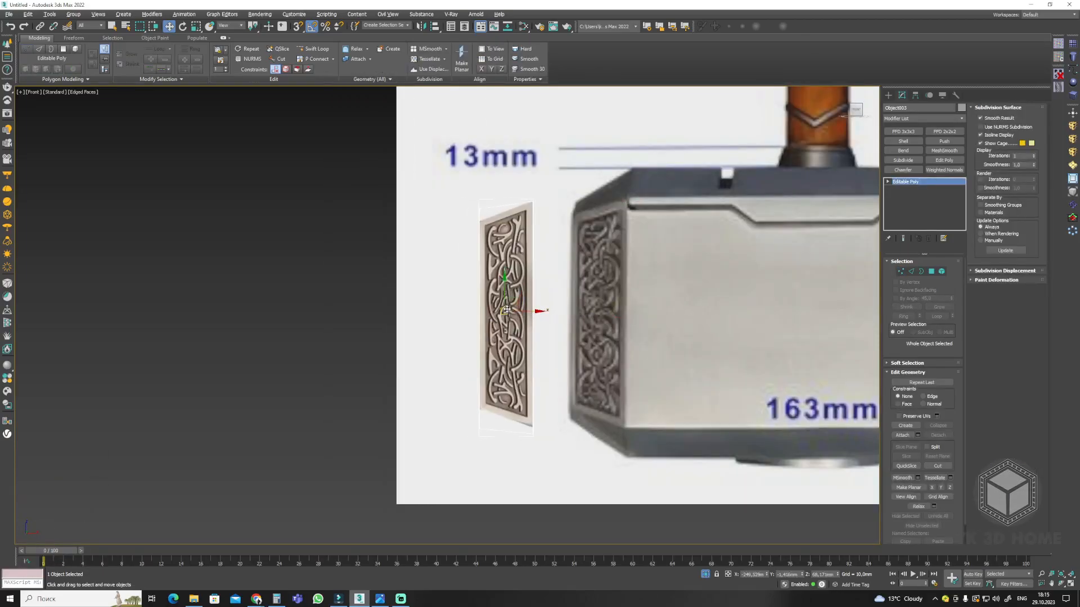
pyautogui.hotkey('alt', 'q')
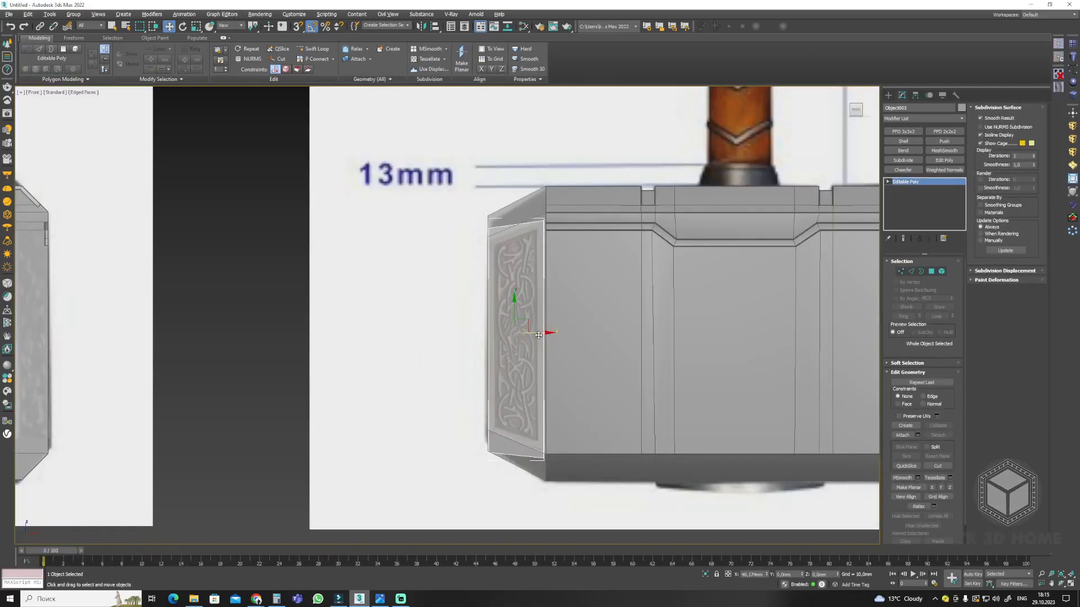
# Select the slanted side polygon of the hammer head's end piece and inset it to leave a border around the pattern area.
pyautogui.scroll(2, 525, 300)
pyautogui.click(526, 295)
pyautogui.scroll(-1, 524, 300)
pyautogui.press('4')
pyautogui.click(688, 395)
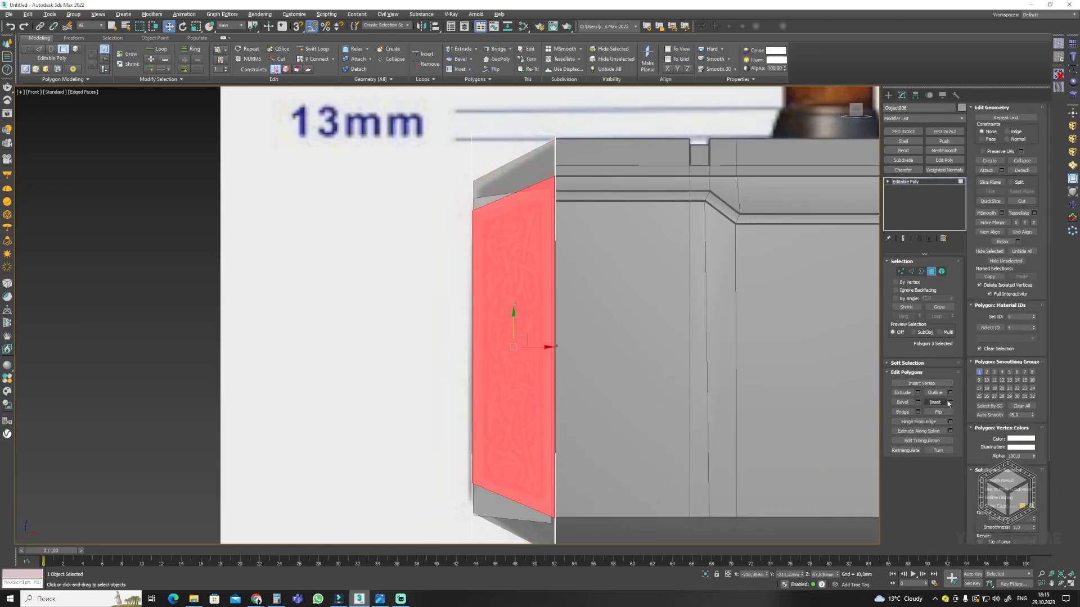
pyautogui.click(451, 344)
# Extrude the inset side polygon inward to form a recessed panel in the end piece.
pyautogui.hotkey('alt', 'w')
pyautogui.scroll(3, 680, 394)
pyautogui.keyDown('alt'); pyautogui.moveTo(684, 418); pyautogui.dragTo(897, 337, button='middle'); pyautogui.keyUp('alt')
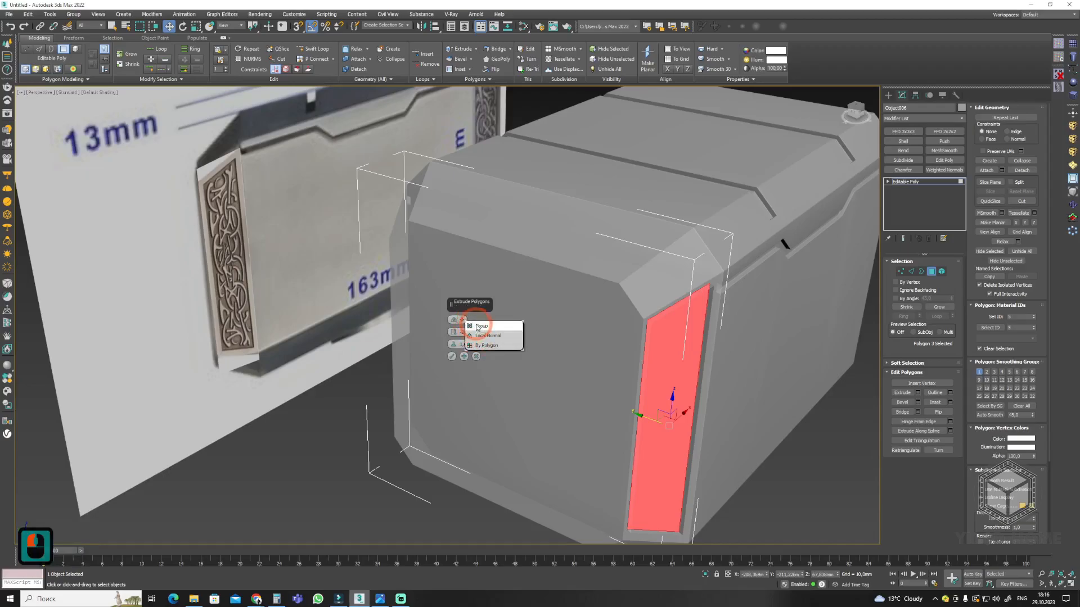
pyautogui.keyDown('alt'); pyautogui.moveTo(694, 371); pyautogui.dragTo(749, 232, button='middle'); pyautogui.keyUp('alt')
pyautogui.doubleClick(471, 332)
pyautogui.click(452, 344)
# Inset the end piece's other three angled faces and extrude the insets inward into matching recessed panels.
pyautogui.click(511, 222)
pyautogui.keyDown('ctrl'); pyautogui.click(509, 315); pyautogui.keyUp('ctrl')
pyautogui.keyDown('ctrl'); pyautogui.click(499, 477); pyautogui.keyUp('ctrl')
pyautogui.click(950, 402)
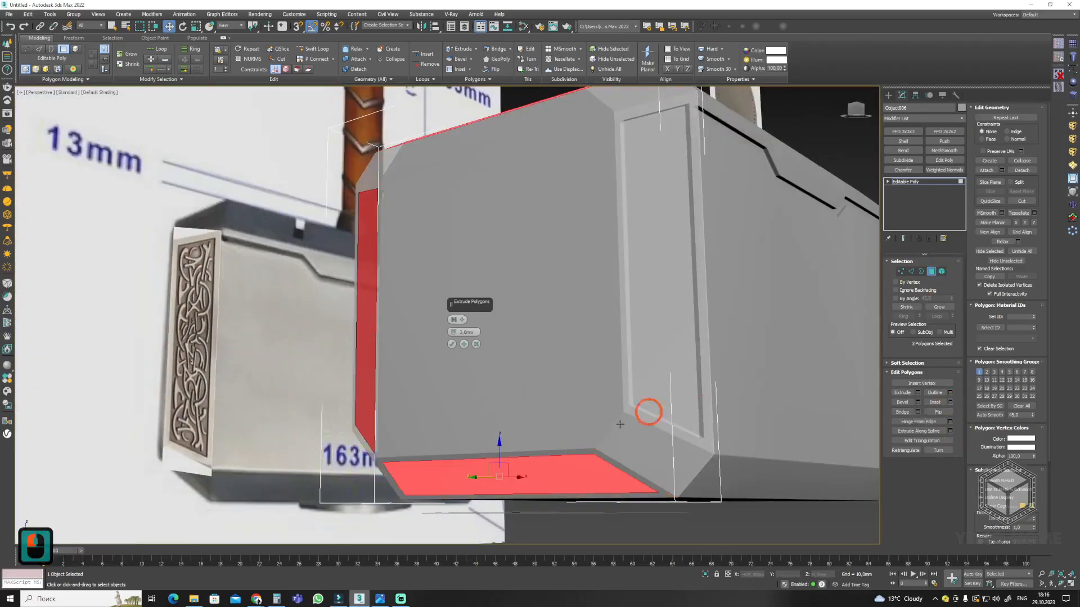
pyautogui.click(452, 344)
pyautogui.keyDown('alt'); pyautogui.moveTo(563, 282); pyautogui.dragTo(663, 388, button='middle'); pyautogui.keyUp('alt')
pyautogui.click(918, 393)
pyautogui.click(452, 344)
pyautogui.press('F3')
pyautogui.press('F3')
pyautogui.click(931, 271)
# Isolate the hammer head with edged faces and examine its end geometry at the Edit Poly level beneath the Chamfer.
pyautogui.scroll(-5, 554, 354)
pyautogui.keyDown('alt'); pyautogui.moveTo(555, 354); pyautogui.dragTo(615, 332, button='middle'); pyautogui.keyUp('alt')
pyautogui.scroll(3, 554, 354)
pyautogui.keyDown('alt'); pyautogui.moveTo(554, 354); pyautogui.dragTo(628, 372, button='middle'); pyautogui.keyUp('alt')
pyautogui.click(627, 371)
pyautogui.hotkey('alt', 'q')
pyautogui.press('F4')
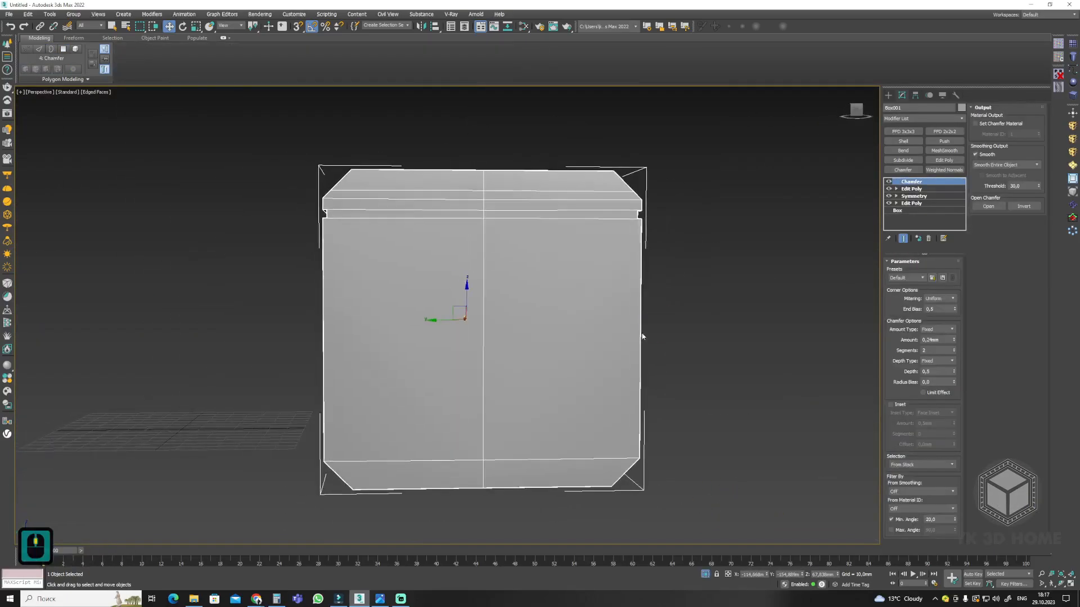
pyautogui.click(910, 189)
pyautogui.rightClick(483, 424)
pyautogui.click(911, 181)
pyautogui.hotkey('alt', 'q')
# Create a 78-sided cylinder aligned to the hammer head's centre, place it on the top face and set its height to 13 mm.
pyautogui.keyDown('alt'); pyautogui.moveTo(604, 360); pyautogui.dragTo(596, 445, button='middle'); pyautogui.keyUp('alt')
pyautogui.click(1072, 57)
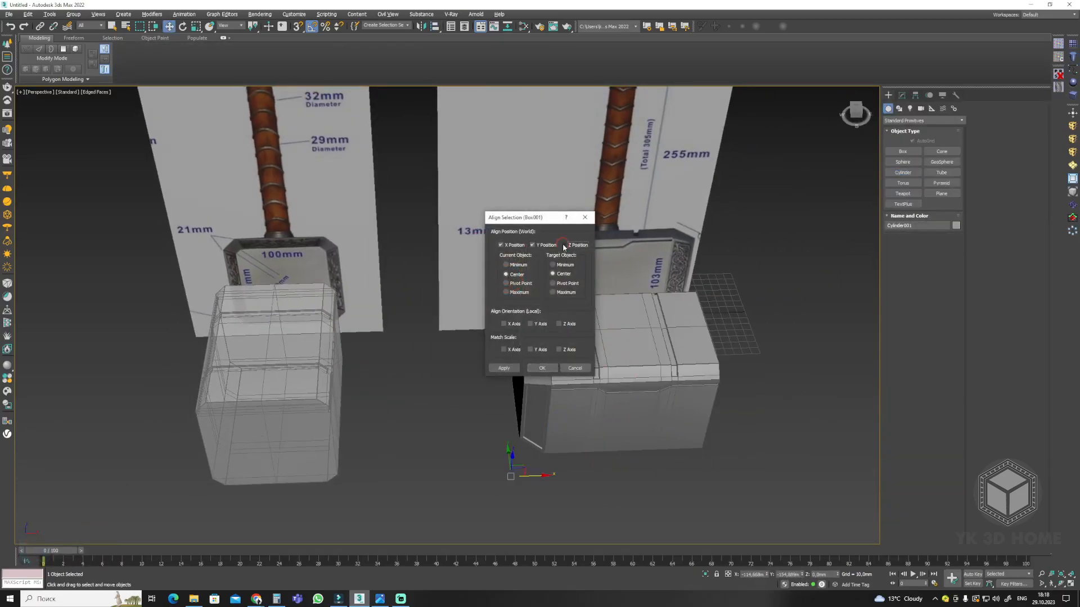
pyautogui.click(542, 367)
pyautogui.moveTo(623, 347); pyautogui.dragTo(625, 302)
pyautogui.hotkey('alt', 'w')
pyautogui.middleClick(815, 157)
pyautogui.hotkey('alt', 'w')
pyautogui.moveTo(832, 107); pyautogui.dragTo(668, 292, button='middle')
pyautogui.moveTo(664, 289); pyautogui.dragTo(676, 293)
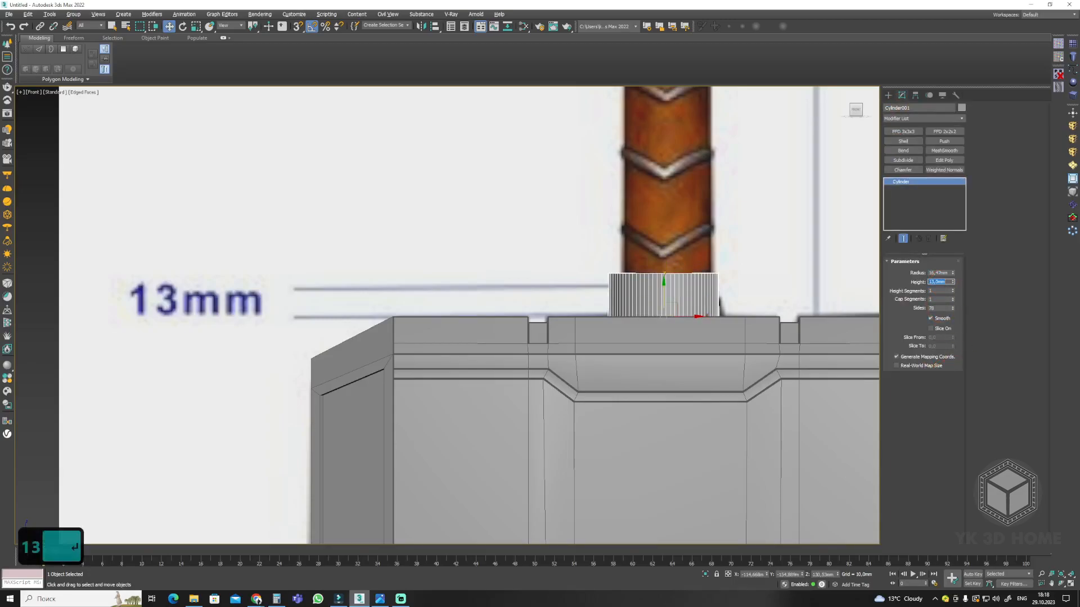
# Add an FFD 2x2x2 modifier to the cylinder and scale its upper control points inward to taper the collar.
pyautogui.hotkey('alt', 'w')
pyautogui.middleClick(723, 444)
pyautogui.hotkey('alt', 'w')
pyautogui.scroll(8, 656, 410)
pyautogui.keyDown('alt'); pyautogui.moveTo(655, 410); pyautogui.dragTo(683, 402, button='middle'); pyautogui.keyUp('alt')
pyautogui.hotkey('alt', 'w')
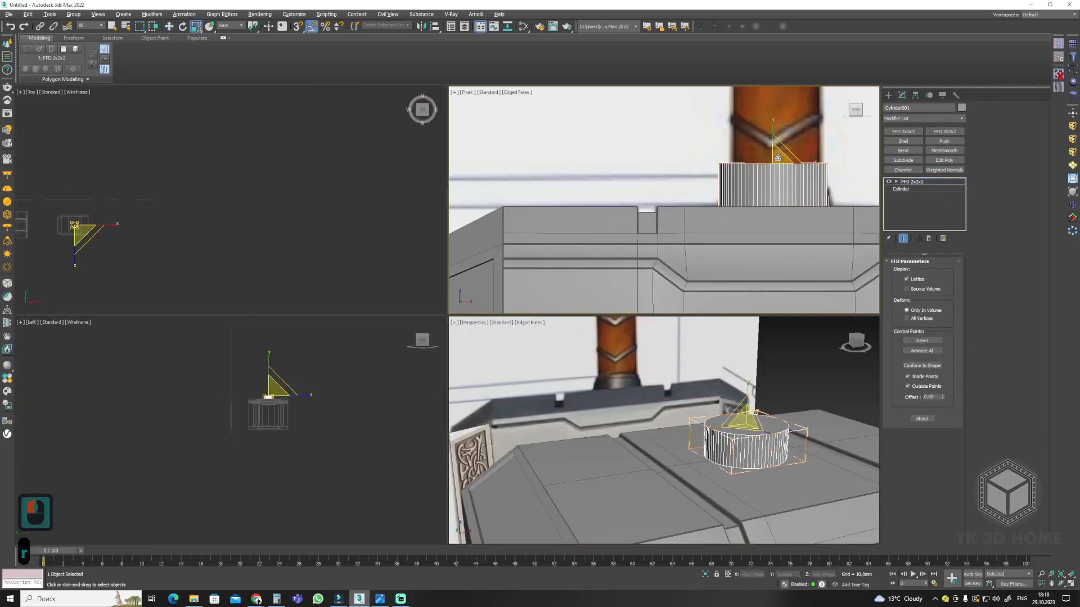
pyautogui.press('1')
pyautogui.scroll(3, 792, 176)
# Add an edge loop near the collar's top and extrude the polygon band above it by scaling to form a small step.
pyautogui.hotkey('alt', 's')
pyautogui.press('4')
pyautogui.moveTo(579, 204); pyautogui.dragTo(838, 212)
pyautogui.scroll(5, 763, 482)
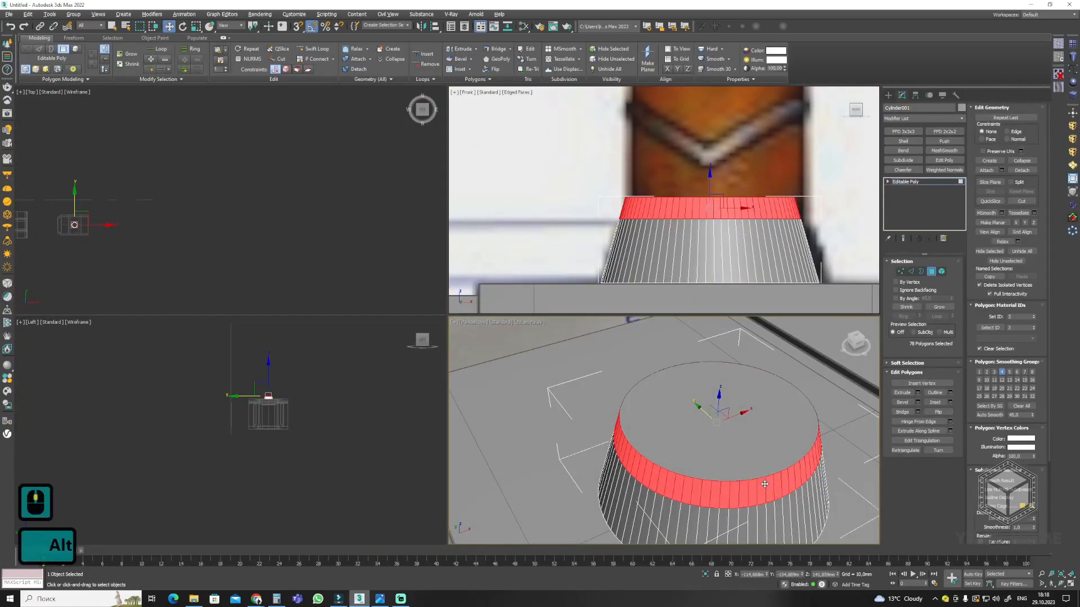
pyautogui.hotkey('alt', 'w')
pyautogui.press('r')
pyautogui.keyDown('shift'); pyautogui.moveTo(554, 307); pyautogui.dragTo(551, 315); pyautogui.keyUp('shift')
pyautogui.keyDown('alt'); pyautogui.moveTo(630, 450); pyautogui.dragTo(619, 400, button='middle'); pyautogui.keyUp('alt')
# Inset the collar's top face, extrude it down inside the collar and delete the leftover cap polygon.
pyautogui.press('4')
pyautogui.press('4')
pyautogui.click(609, 368)
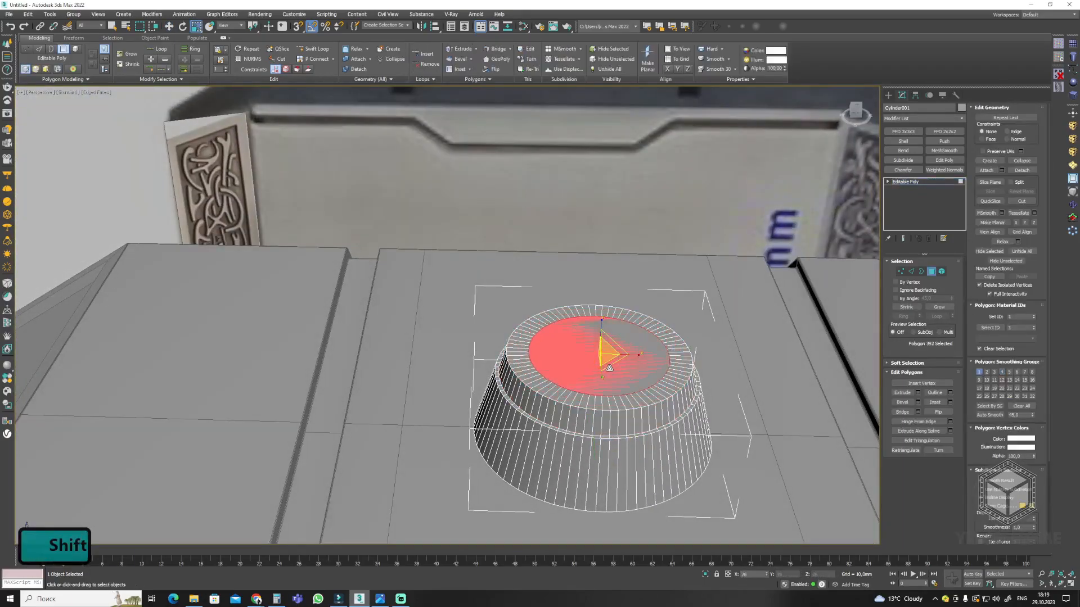
pyautogui.keyDown('shift'); pyautogui.moveTo(607, 368); pyautogui.dragTo(607, 374); pyautogui.keyUp('shift')
pyautogui.press('w')
pyautogui.keyDown('shift'); pyautogui.moveTo(601, 332); pyautogui.dragTo(601, 394); pyautogui.keyUp('shift')
pyautogui.press('Delete')
# Select the ring of polygons around the collar's top rim and separate it into a new object.
pyautogui.keyDown('alt'); pyautogui.moveTo(618, 393); pyautogui.dragTo(596, 360, button='middle'); pyautogui.keyUp('alt')
pyautogui.scroll(-3, 599, 371)
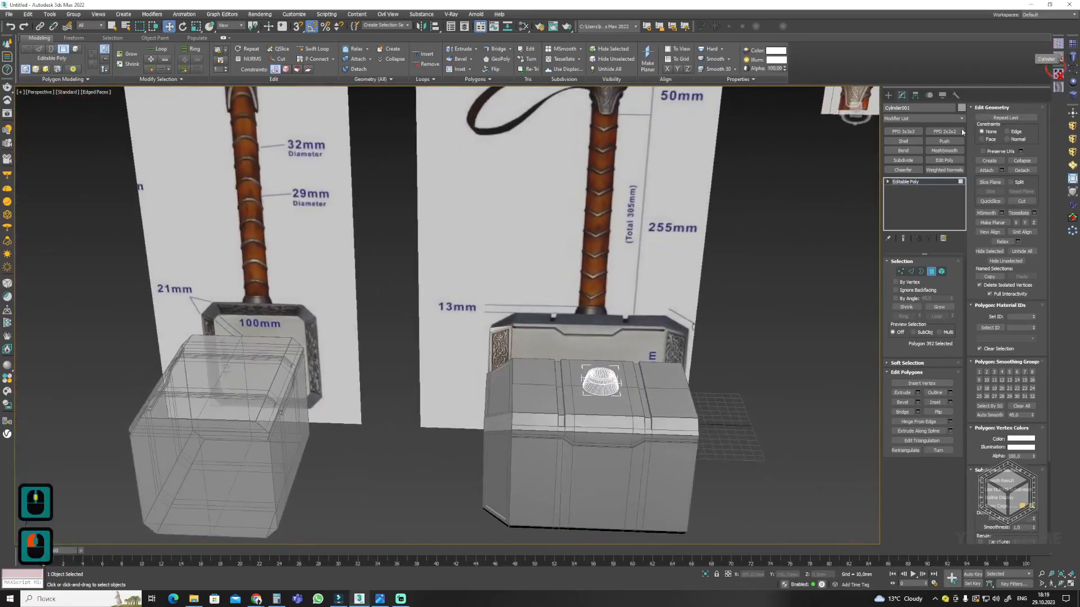
pyautogui.keyDown('alt'); pyautogui.moveTo(598, 315); pyautogui.dragTo(599, 369, button='middle'); pyautogui.keyUp('alt')
pyautogui.scroll(6, 599, 369)
pyautogui.click(585, 346)
pyautogui.keyDown('shift'); pyautogui.click(592, 346); pyautogui.keyUp('shift')
pyautogui.doubleClick(903, 272)
pyautogui.click(650, 366)
pyautogui.keyDown('alt'); pyautogui.moveTo(641, 425); pyautogui.dragTo(646, 351, button='middle'); pyautogui.keyUp('alt')
# Select the new ring's open border and extrude it upward into a sleeve for the handle base.
pyautogui.click(920, 272)
pyautogui.click(655, 414)
pyautogui.press('w')
pyautogui.scroll(-3, 647, 351)
pyautogui.moveTo(636, 344); pyautogui.dragTo(636, 339)
pyautogui.keyDown('alt'); pyautogui.moveTo(647, 355); pyautogui.dragTo(658, 407, button='middle'); pyautogui.keyUp('alt')
pyautogui.keyDown('shift'); pyautogui.moveTo(639, 366); pyautogui.dragTo(641, 340); pyautogui.keyUp('shift')
pyautogui.press('w')
pyautogui.keyDown('alt'); pyautogui.moveTo(641, 388); pyautogui.dragTo(642, 332, button='middle'); pyautogui.keyUp('alt')
pyautogui.keyDown('shift'); pyautogui.moveTo(636, 337); pyautogui.dragTo(636, 233); pyautogui.keyUp('shift')
pyautogui.keyDown('alt'); pyautogui.moveTo(661, 342); pyautogui.dragTo(647, 321, button='middle'); pyautogui.keyUp('alt')
pyautogui.keyDown('alt'); pyautogui.moveTo(778, 306); pyautogui.dragTo(731, 360, button='middle'); pyautogui.keyUp('alt')
# Add an FFD 3x3x3 modifier to the sleeve and lower its upper control points to bend the top rim.
pyautogui.click(902, 132)
pyautogui.press('1')
pyautogui.keyDown('alt'); pyautogui.moveTo(704, 403); pyautogui.dragTo(710, 348, button='middle'); pyautogui.keyUp('alt')
pyautogui.moveTo(604, 270); pyautogui.dragTo(661, 366)
pyautogui.moveTo(631, 303); pyautogui.dragTo(631, 326)
pyautogui.moveTo(635, 348)
pyautogui.keyDown('alt'); pyautogui.mouseDown(button='middle')
pyautogui.moveTo(713, 389)
pyautogui.moveTo(711, 369)
pyautogui.moveTo(641, 366)
pyautogui.mouseUp(button='middle'); pyautogui.keyUp('alt')
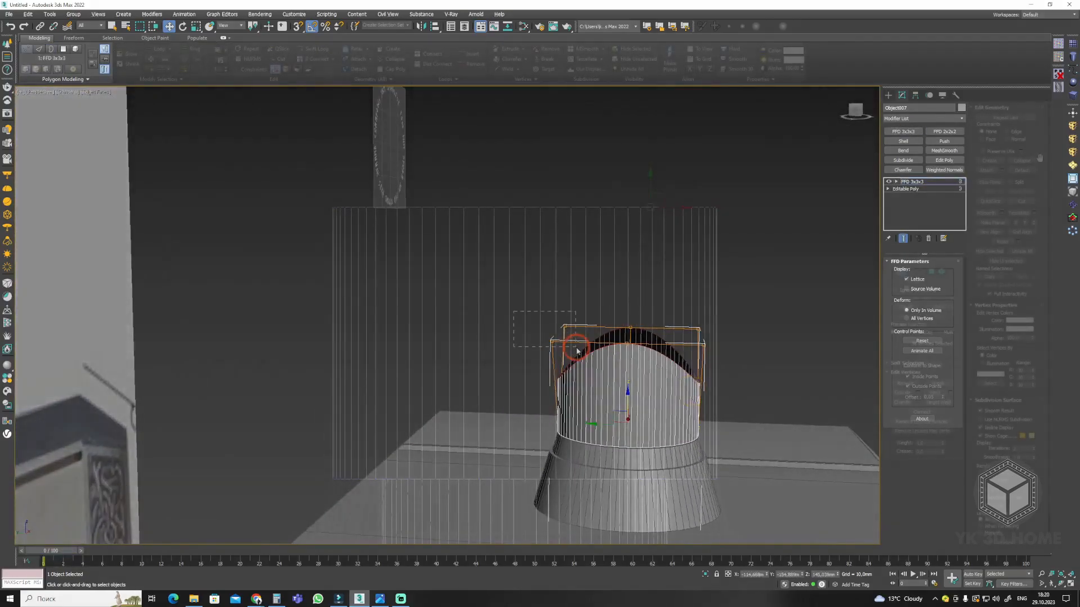
# Shape the lattice control points on one half of the sleeve so its rim slopes down in a smooth curve.
pyautogui.hotkey('alt', 'w')
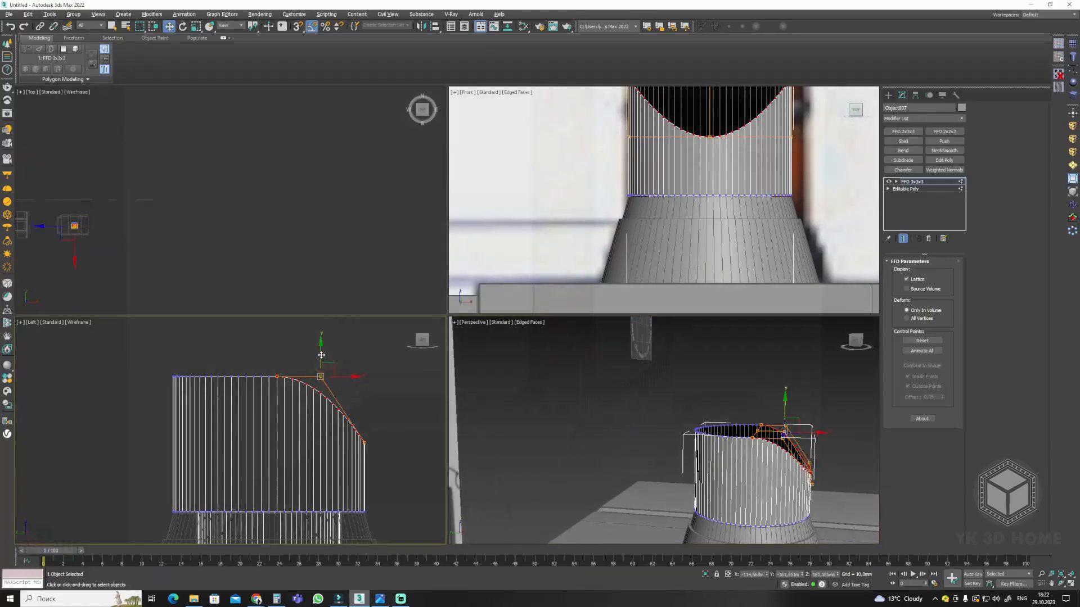
pyautogui.keyDown('alt'); pyautogui.moveTo(731, 439); pyautogui.dragTo(789, 414, button='middle'); pyautogui.keyUp('alt')
pyautogui.moveTo(723, 399); pyautogui.dragTo(723, 403)
pyautogui.press('1')
pyautogui.keyDown('alt'); pyautogui.moveTo(723, 403); pyautogui.dragTo(726, 433, button='middle'); pyautogui.keyUp('alt')
pyautogui.hotkey('alt', 'w')
pyautogui.press('1')
# Try to mirror the sleeve's sloped half across the Y axis with a flipped Symmetry modifier, and remove the modifier.
pyautogui.moveTo(582, 413); pyautogui.dragTo(737, 371, button='middle')
pyautogui.click(904, 299)
pyautogui.press('1')
pyautogui.moveTo(662, 287); pyautogui.dragTo(606, 281)
pyautogui.click(927, 298)
pyautogui.keyDown('alt'); pyautogui.moveTo(689, 341); pyautogui.dragTo(605, 289, button='middle'); pyautogui.keyUp('alt')
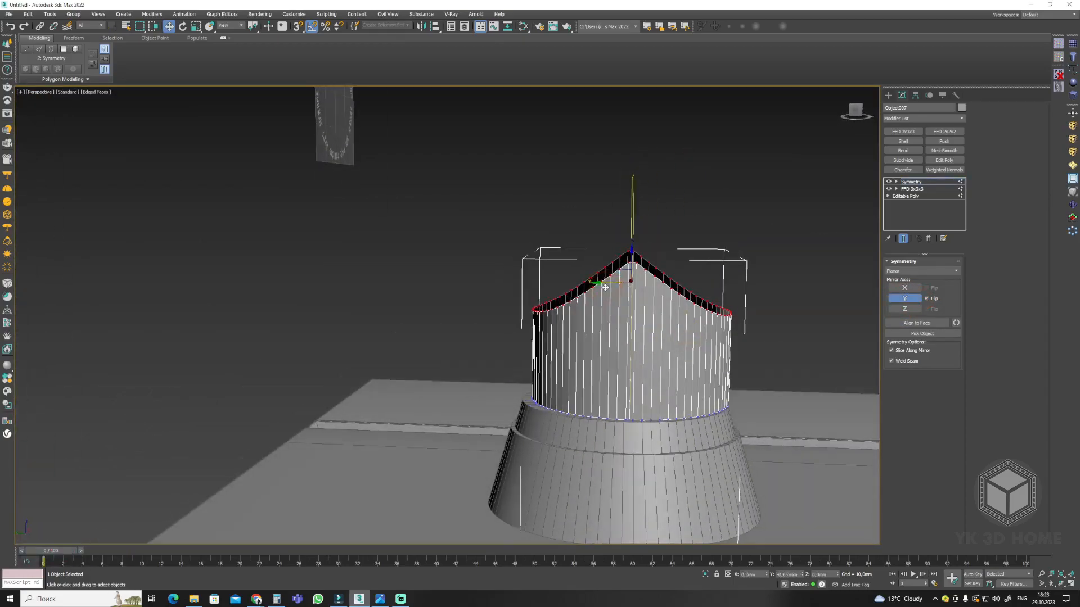
pyautogui.moveTo(645, 342)
pyautogui.keyDown('alt'); pyautogui.mouseDown(button='middle')
pyautogui.moveTo(619, 356)
pyautogui.moveTo(629, 337)
pyautogui.mouseUp(button='middle'); pyautogui.keyUp('alt')
pyautogui.click(928, 239)
# Add an Edit Poly modifier to the sleeve and mirror its sloped half with a Symmetry modifier on Y with Flip enabled.
pyautogui.hotkey('alt', 'w')
pyautogui.hotkey('alt', 'w')
pyautogui.press('z')
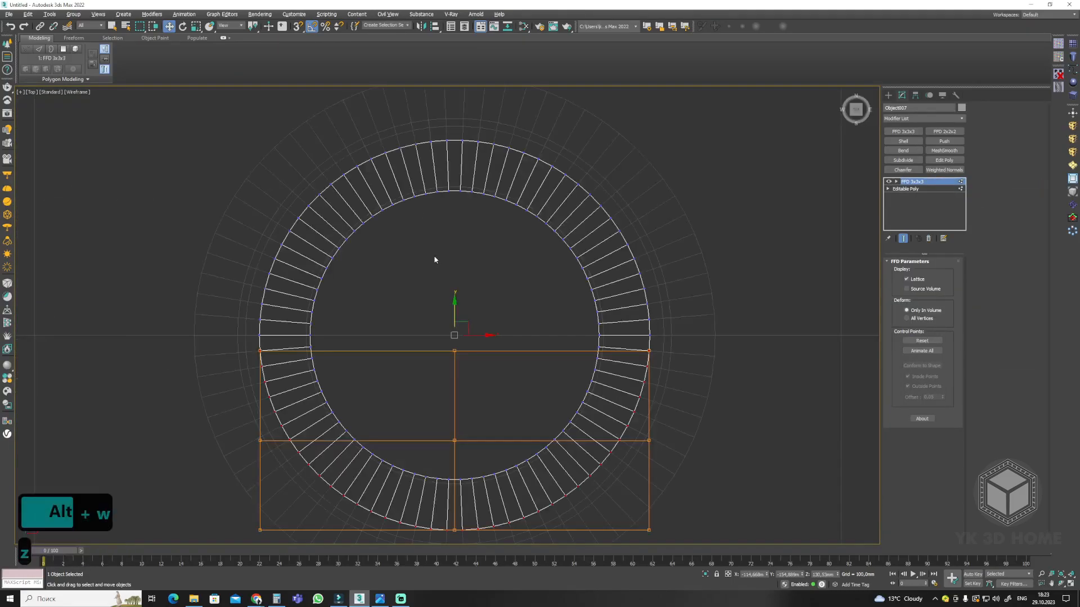
pyautogui.click(905, 299)
pyautogui.click(927, 298)
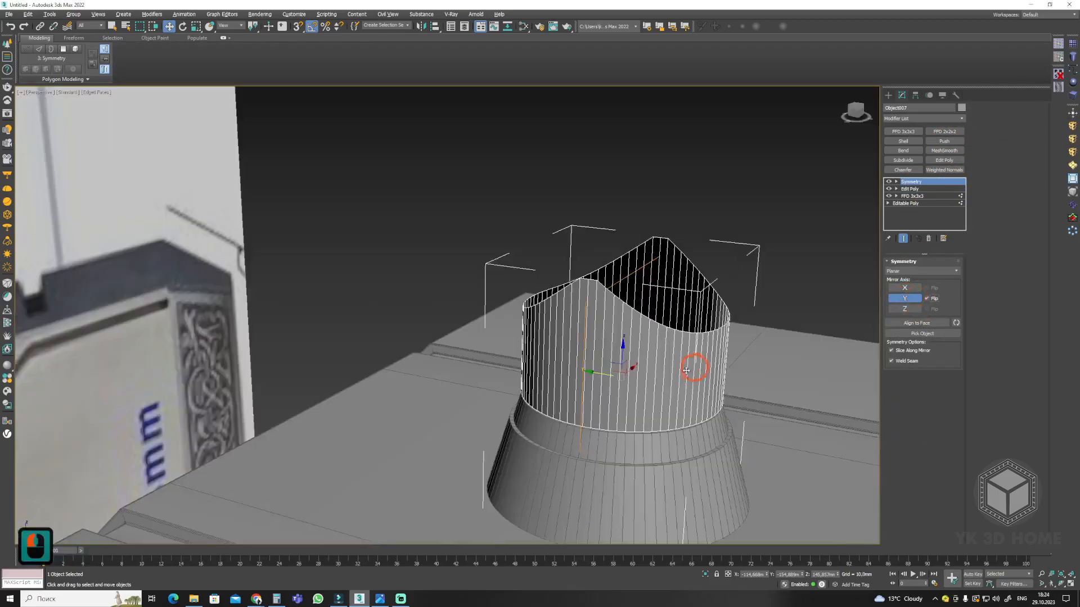
pyautogui.keyDown('alt'); pyautogui.moveTo(686, 370); pyautogui.dragTo(734, 368, button='middle'); pyautogui.keyUp('alt')
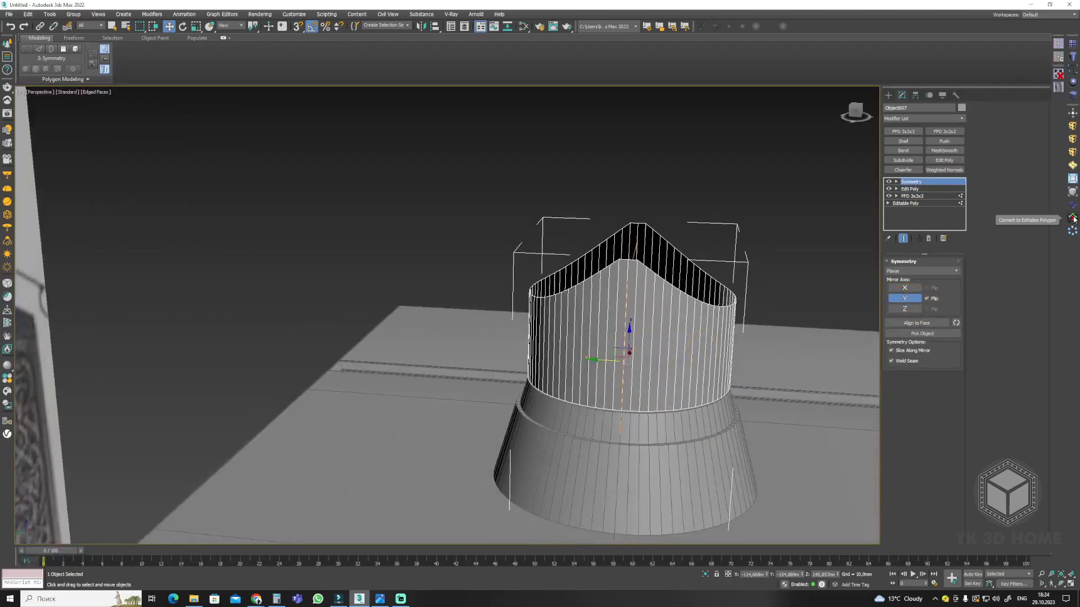
# Add an Edit Poly modifier to the sleeve and raise the peak vertices of its rim slightly to form a sharp point.
pyautogui.click(945, 160)
pyautogui.keyDown('alt'); pyautogui.moveTo(635, 315); pyautogui.dragTo(631, 246, button='middle'); pyautogui.keyUp('alt')
pyautogui.scroll(2, 631, 246)
pyautogui.hotkey('alt', 'w')
pyautogui.hotkey('alt', 'w')
pyautogui.press('1')
pyautogui.moveTo(518, 191); pyautogui.dragTo(532, 216)
pyautogui.moveTo(526, 189); pyautogui.dragTo(526, 183)
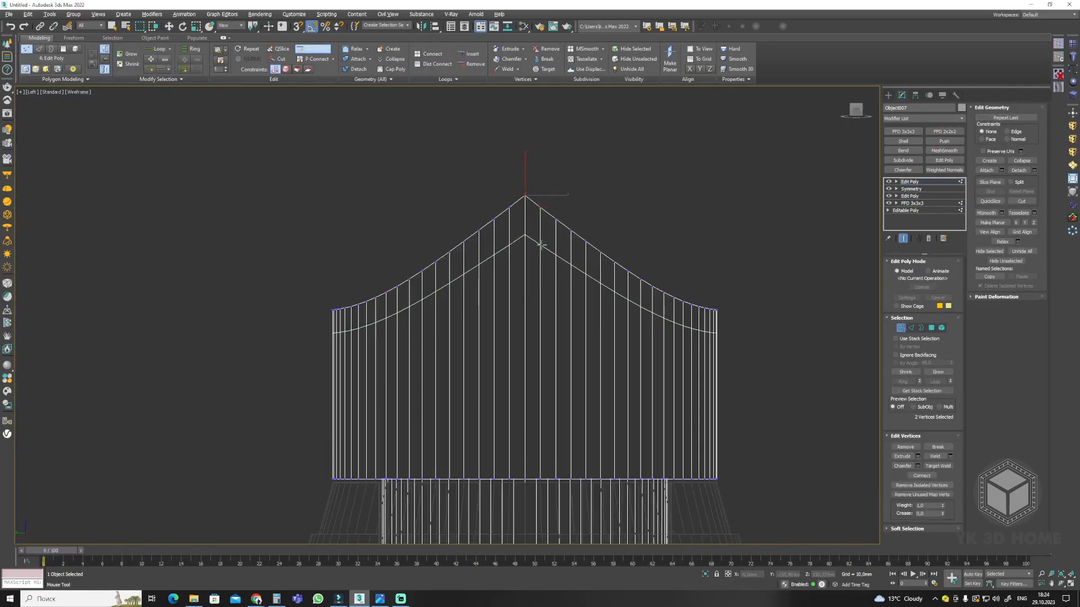
# Insert an edge loop just below the sleeve's rim that follows its curve, and scale the loop slightly.
pyautogui.click(541, 244)
pyautogui.press('2')
pyautogui.press('r')
pyautogui.moveTo(525, 269); pyautogui.dragTo(523, 265)
# Detach the band of polygons along the sleeve's rim as a separate ring object and add a Shell modifier to it.
pyautogui.press('4')
pyautogui.click(635, 294)
pyautogui.keyDown('ctrl'); pyautogui.doubleClick(646, 301); pyautogui.keyUp('ctrl')
pyautogui.click(577, 307)
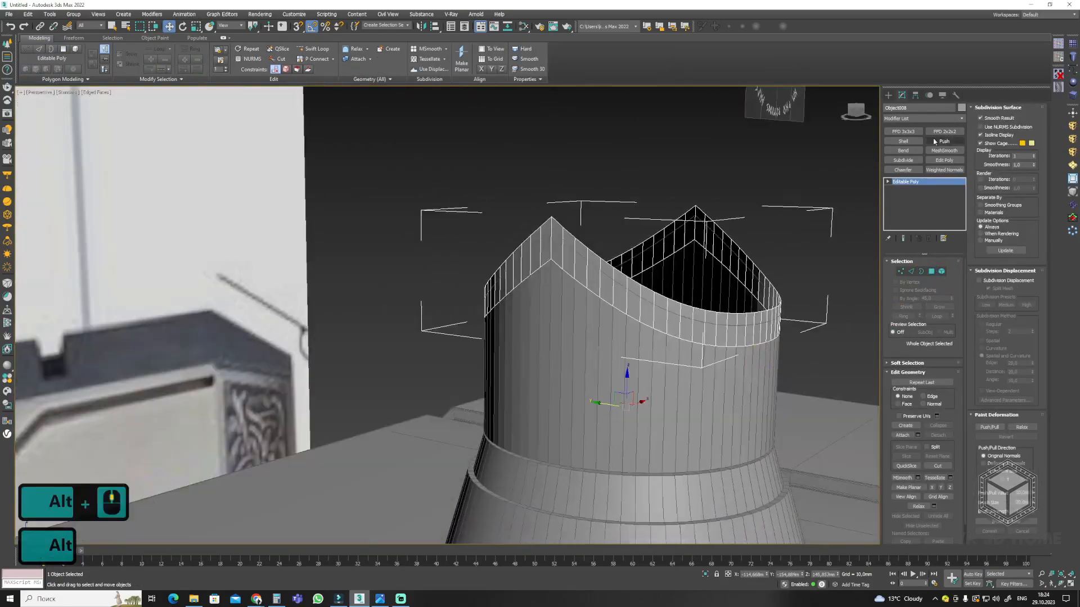
pyautogui.keyDown('alt'); pyautogui.moveTo(624, 371); pyautogui.dragTo(646, 360, button='middle'); pyautogui.keyUp('alt')
pyautogui.scroll(-6, 685, 393)
pyautogui.scroll(3, 788, 349)
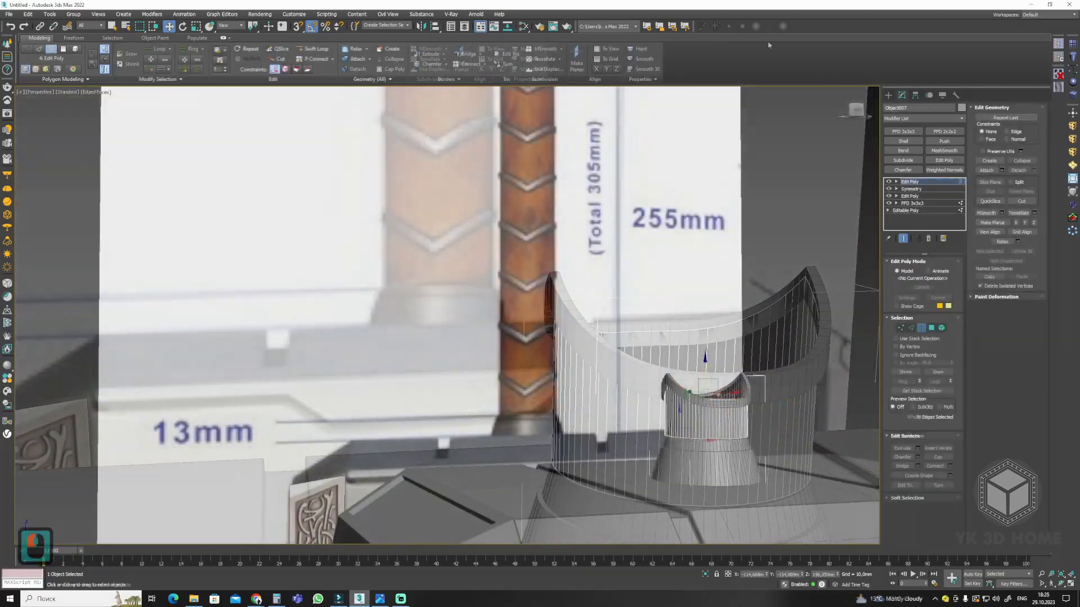
# Raise the sleeve's upper border in the Front view to the base of the reference pommel to form the handle shaft.
pyautogui.click(706, 270)
pyautogui.press('f')
pyautogui.scroll(5, 702, 319)
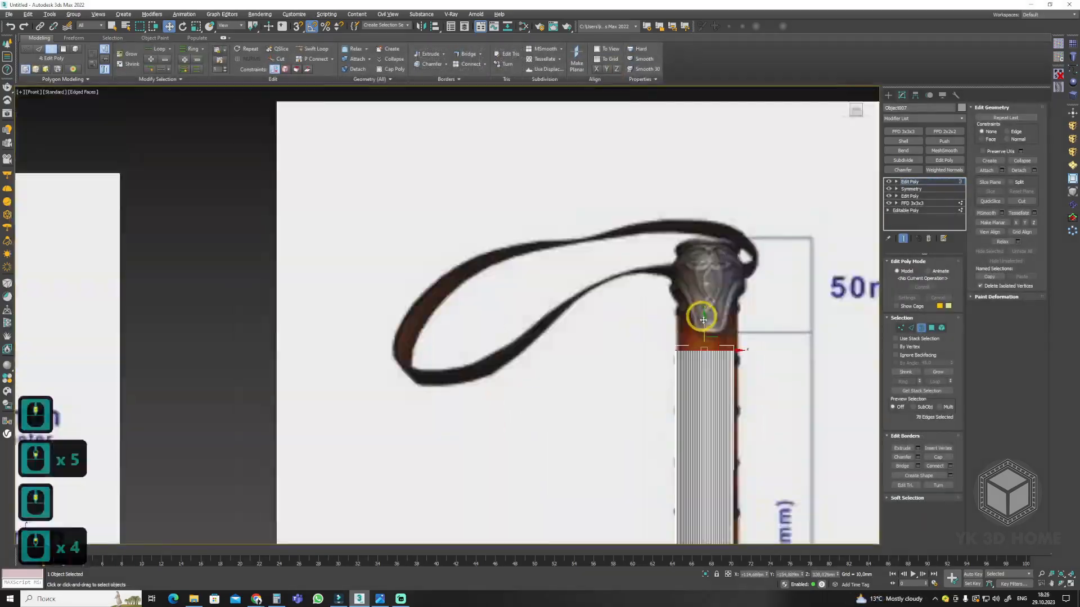
pyautogui.scroll(5, 714, 360)
pyautogui.click(725, 430)
pyautogui.hotkey('alt', 'w')
pyautogui.hotkey('alt', 'w')
pyautogui.scroll(-3, 675, 394)
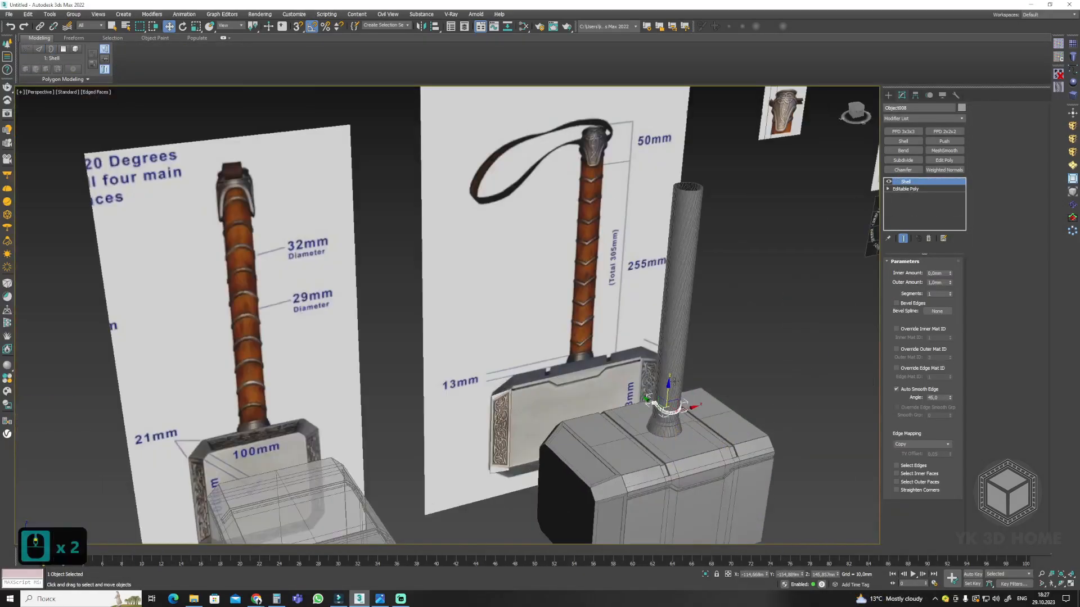
# Select the handle shaft's side polygons and scale them slightly narrower so the shaft sits inside the base collar.
pyautogui.click(680, 287)
pyautogui.press('4')
pyautogui.scroll(-4, 773, 348)
pyautogui.scroll(5, 773, 348)
pyautogui.press('5')
pyautogui.click(753, 270)
pyautogui.press('2')
pyautogui.press('F3')
pyautogui.keyDown('alt'); pyautogui.moveTo(663, 394); pyautogui.dragTo(718, 385, button='middle'); pyautogui.keyUp('alt')
pyautogui.press('4')
pyautogui.scroll(-3, 730, 314)
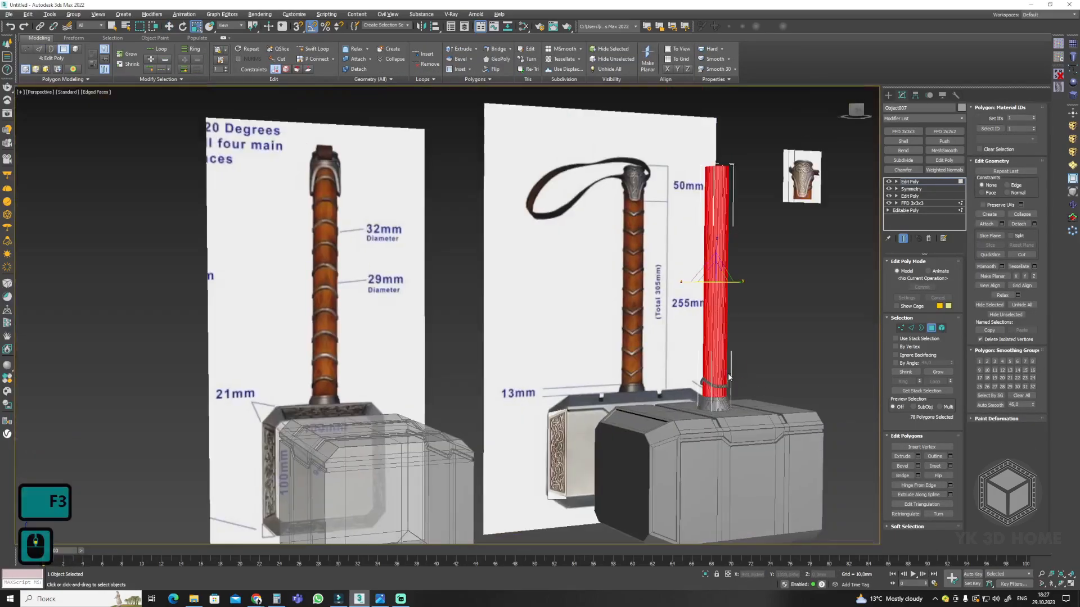
# Set the ring's Shell to 1.37 mm inner and 0.2 mm outer, and add a 0.5 mm Chamfer with 2 segments.
pyautogui.scroll(5, 622, 298)
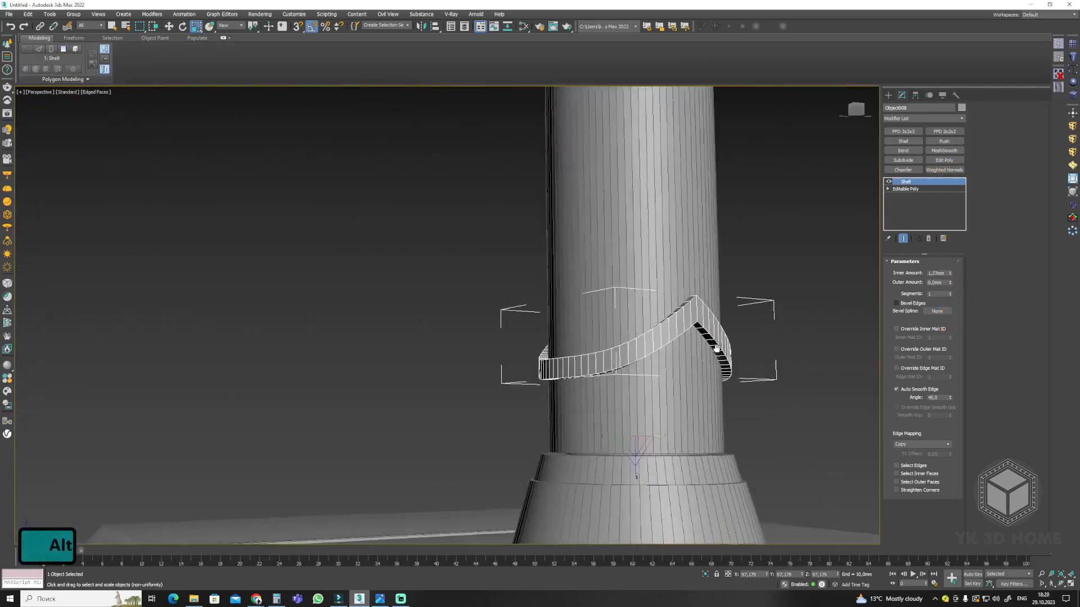
pyautogui.keyDown('alt'); pyautogui.moveTo(731, 337); pyautogui.dragTo(925, 326, button='middle'); pyautogui.keyUp('alt')
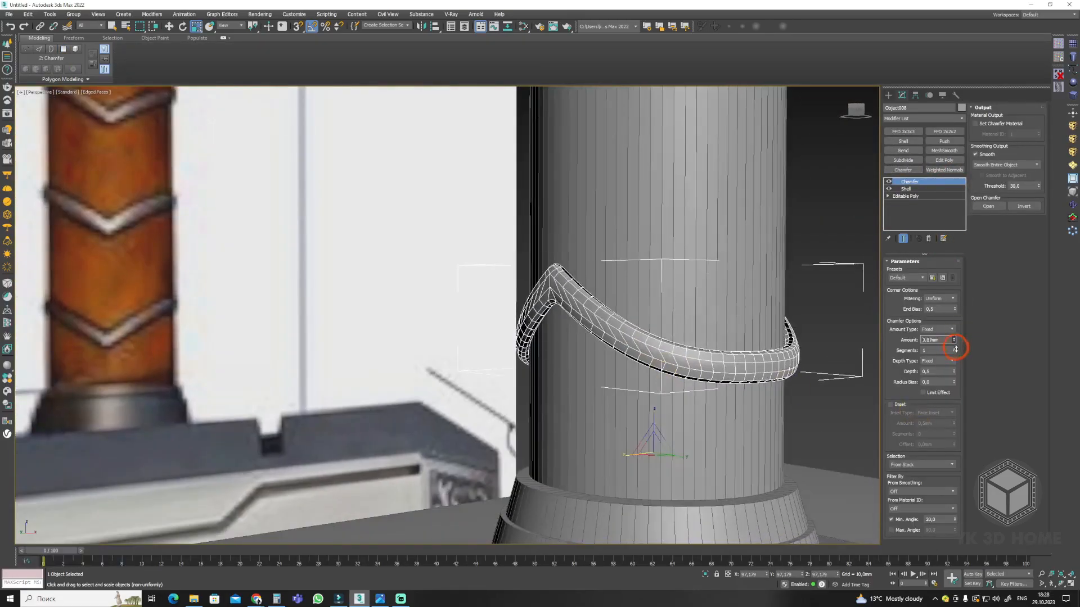
pyautogui.keyDown('alt'); pyautogui.moveTo(815, 360); pyautogui.dragTo(747, 386, button='middle'); pyautogui.keyUp('alt')
pyautogui.press('F4')
pyautogui.keyDown('alt'); pyautogui.moveTo(759, 339); pyautogui.dragTo(621, 276, button='middle'); pyautogui.keyUp('alt')
pyautogui.press('3')
pyautogui.scroll(-5, 701, 291)
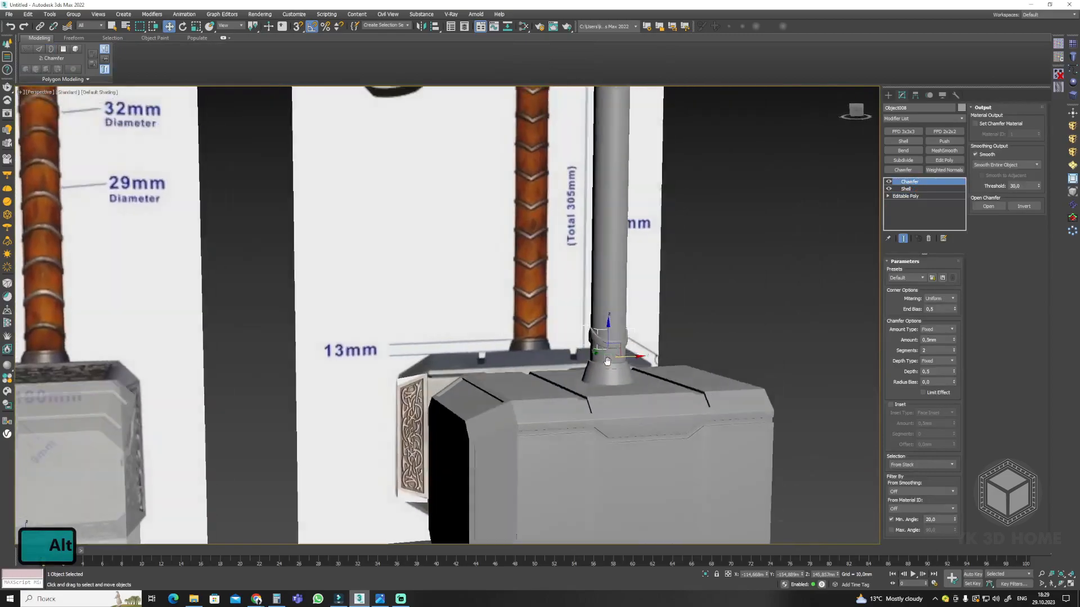
# Array the ring upward along the handle as 10 instances, spaced to match the reference.
pyautogui.keyDown('alt'); pyautogui.moveTo(621, 276); pyautogui.dragTo(694, 381, button='middle'); pyautogui.keyUp('alt')
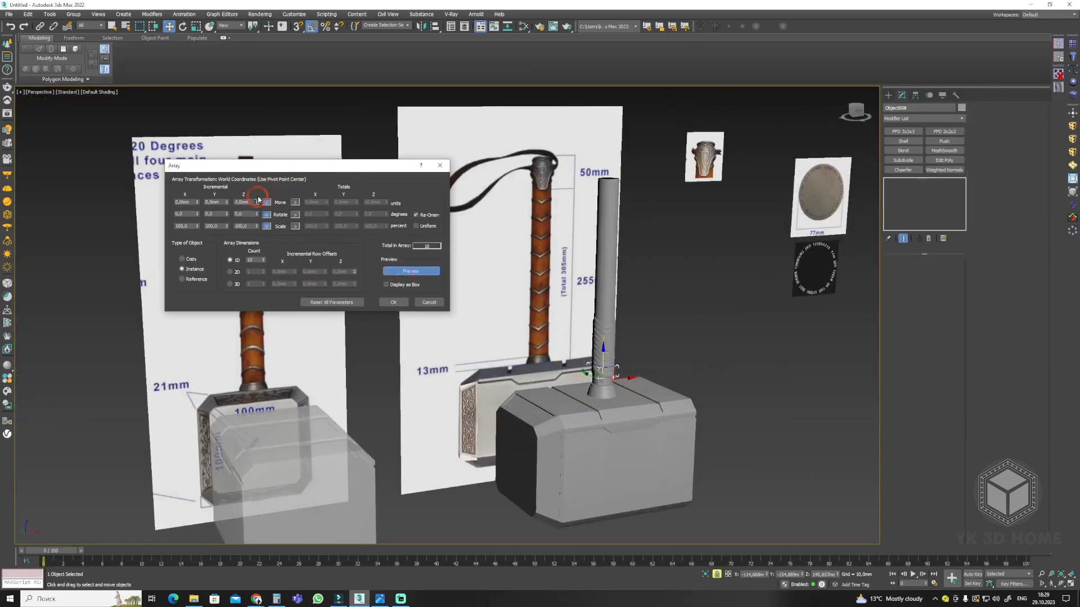
pyautogui.keyDown('alt'); pyautogui.moveTo(669, 303); pyautogui.dragTo(608, 298, button='middle'); pyautogui.keyUp('alt')
pyautogui.scroll(3, 647, 298)
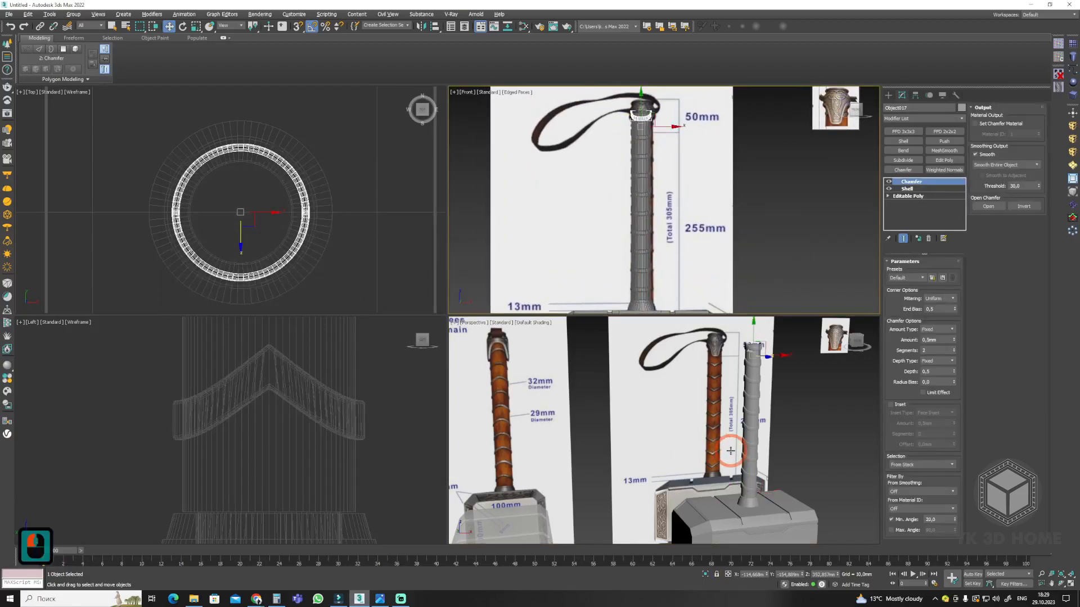
pyautogui.hotkey('alt', 'w')
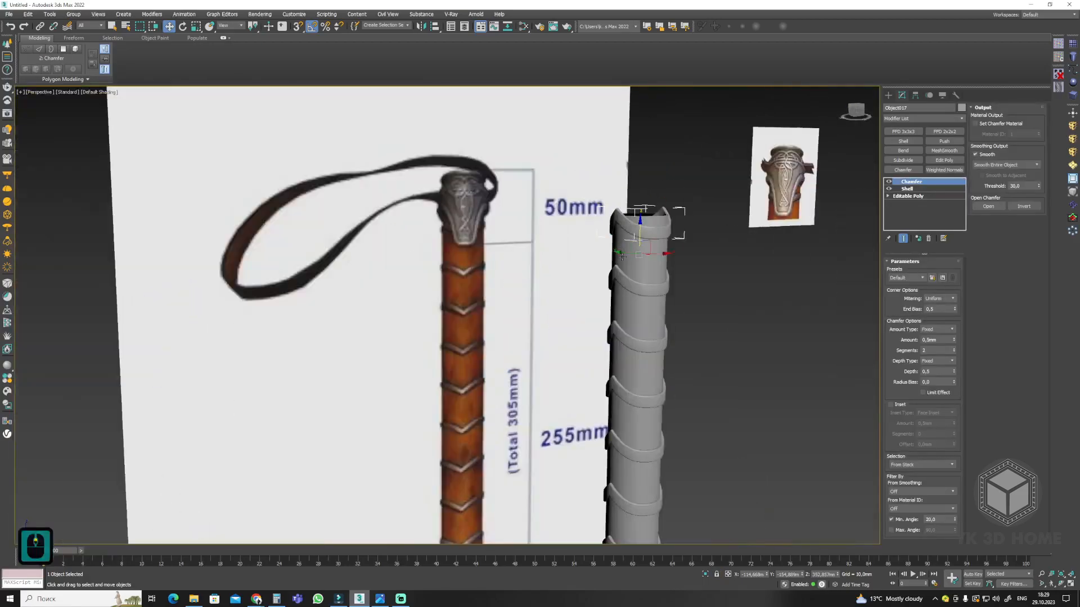
# Adjust the open border at the handle's upper end beside the topmost ring.
pyautogui.moveTo(624, 201); pyautogui.dragTo(624, 197)
pyautogui.press('3')
pyautogui.moveTo(542, 163); pyautogui.dragTo(737, 272)
pyautogui.keyDown('alt'); pyautogui.moveTo(703, 270); pyautogui.dragTo(549, 409, button='middle'); pyautogui.keyUp('alt')
pyautogui.press('3')
pyautogui.scroll(-5, 622, 309)
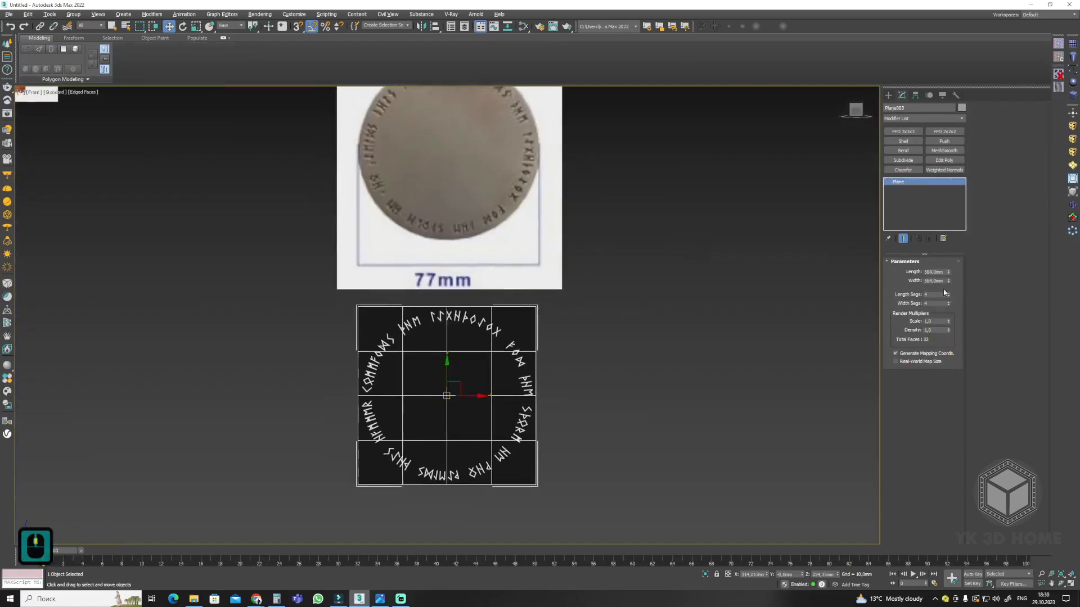
# Trace the first rune at the upper edge of the rune reference with a Line rendered as a rectangular profile.
pyautogui.scroll(3, 489, 297)
pyautogui.moveTo(489, 296); pyautogui.dragTo(479, 277, button='middle')
pyautogui.click(1073, 70)
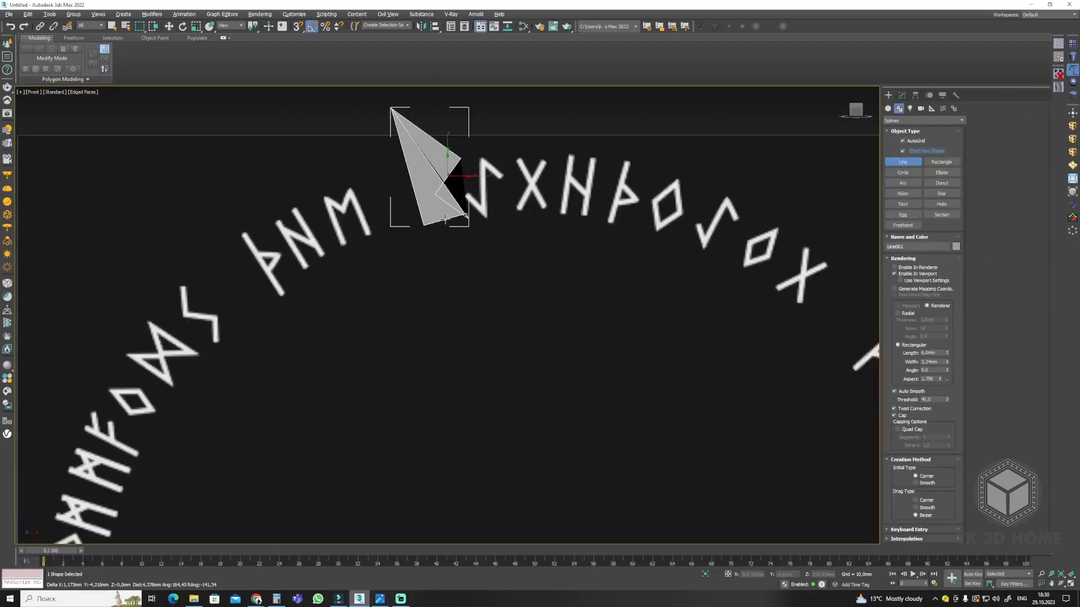
pyautogui.moveTo(957, 395); pyautogui.dragTo(957, 399)
pyautogui.scroll(4, 444, 186)
pyautogui.moveTo(444, 186); pyautogui.dragTo(485, 269, button='middle')
# Set the rune line's rectangular profile to about 0.93 mm length and 0.72 mm width.
pyautogui.hotkey('alt', 'w')
pyautogui.keyDown('alt'); pyautogui.moveTo(721, 407); pyautogui.dragTo(776, 427, button='middle'); pyautogui.keyUp('alt')
pyautogui.moveTo(947, 353); pyautogui.dragTo(952, 467)
pyautogui.keyDown('alt'); pyautogui.moveTo(776, 438); pyautogui.dragTo(706, 445, button='middle'); pyautogui.keyUp('alt')
pyautogui.hotkey('alt', 'w')
pyautogui.moveTo(946, 363); pyautogui.dragTo(948, 368)
pyautogui.scroll(3, 472, 230)
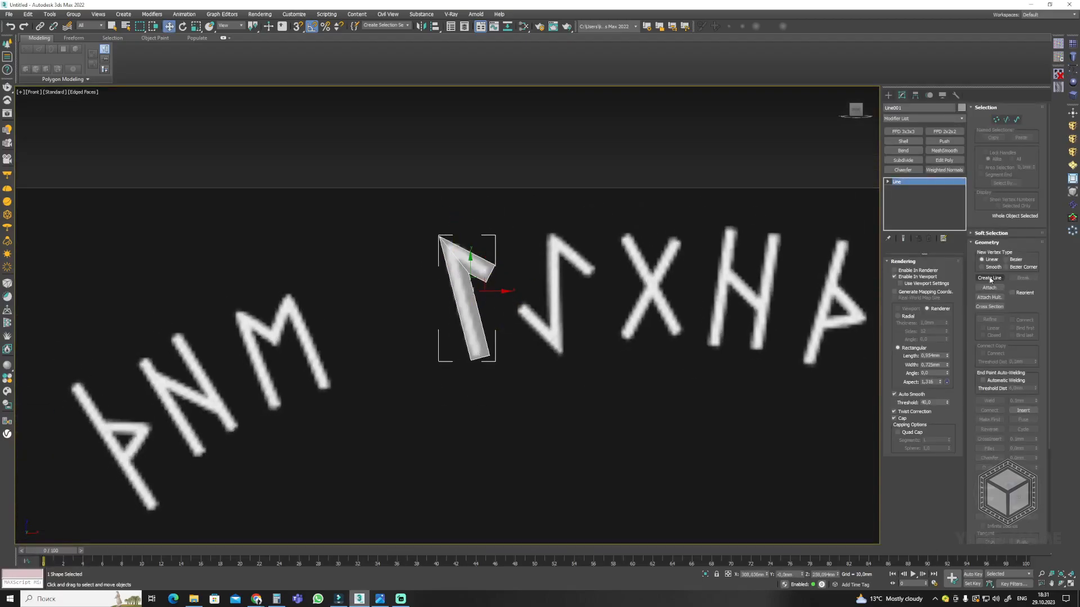
# Trace the second, zigzag-shaped rune as an additional spline of the same line object.
pyautogui.click(989, 278)
pyautogui.scroll(2, 579, 255)
pyautogui.click(545, 375)
pyautogui.click(494, 321)
pyautogui.rightClick(551, 391)
pyautogui.scroll(2, 544, 388)
pyautogui.moveTo(543, 359); pyautogui.dragTo(541, 385, button='middle')
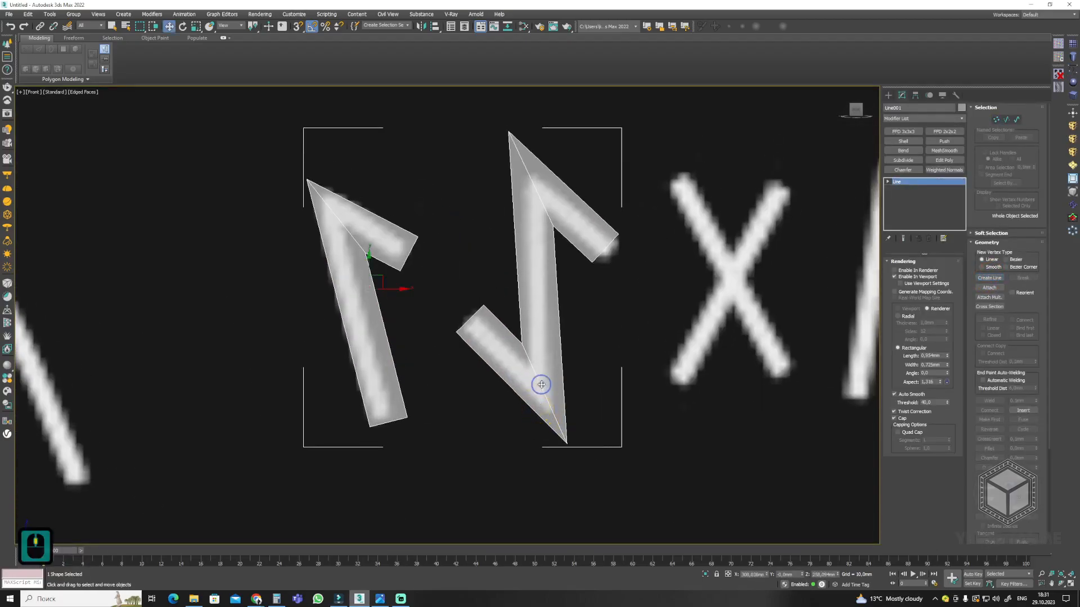
# Move the vertices of the traced runes so their strokes fit the reference.
pyautogui.moveTo(558, 383); pyautogui.dragTo(550, 370)
pyautogui.moveTo(533, 197); pyautogui.dragTo(545, 274, button='middle')
pyautogui.moveTo(542, 255); pyautogui.dragTo(549, 273)
pyautogui.moveTo(555, 327); pyautogui.dragTo(528, 314, button='middle')
# Trace the X-shaped rune with two crossing splines in the same line object.
pyautogui.click(990, 278)
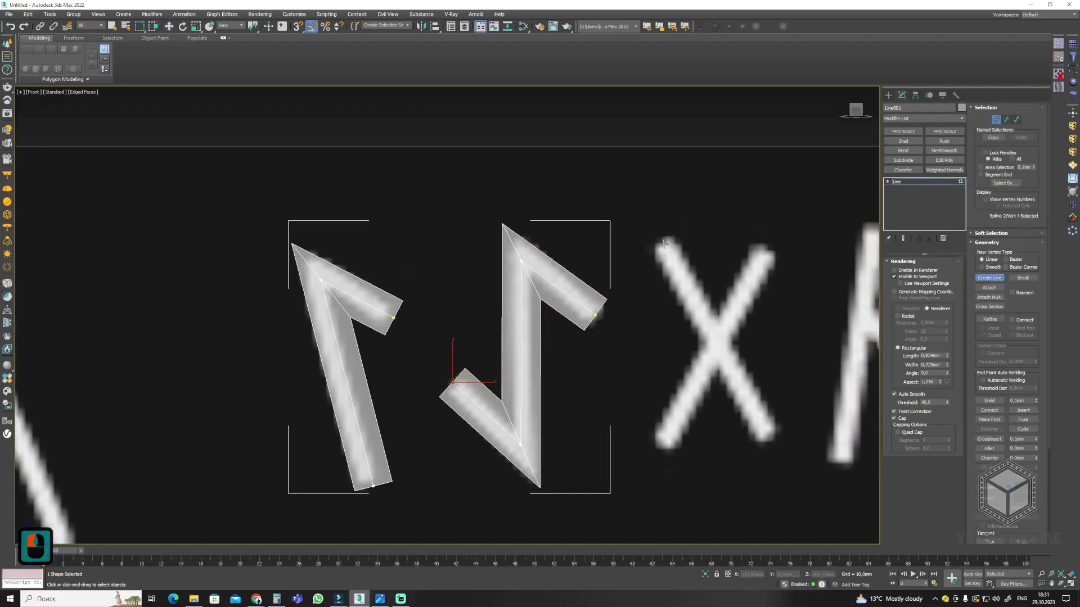
pyautogui.click(770, 248)
pyautogui.click(660, 449)
pyautogui.rightClick(660, 448)
# Trace the H-shaped rune and the neighbouring stem-and-triangle rune with splines in the same line object.
pyautogui.moveTo(811, 353); pyautogui.dragTo(420, 382, button='middle')
pyautogui.click(482, 253)
pyautogui.click(447, 493)
pyautogui.rightClick(447, 492)
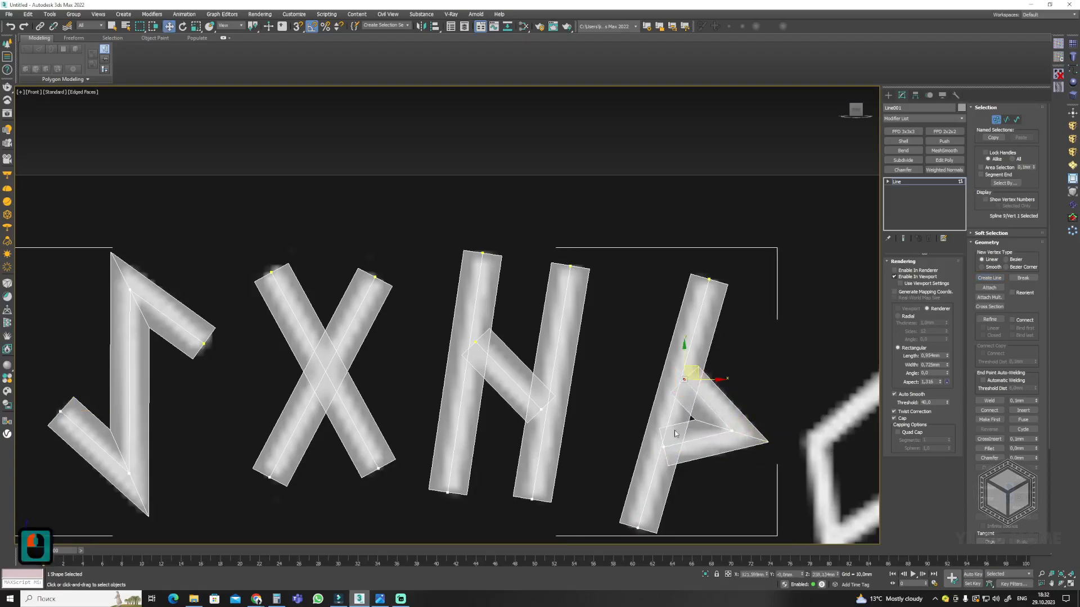
pyautogui.moveTo(811, 438); pyautogui.dragTo(781, 386, button='middle')
# Reduce the rune lines' rectangular profile width to about 0.5 mm.
pyautogui.moveTo(946, 366); pyautogui.dragTo(949, 375)
pyautogui.scroll(-2, 787, 332)
pyautogui.moveTo(787, 332); pyautogui.dragTo(639, 305, button='middle')
# Trace the first diamond rune as a closed spline and the zigzag rune beside it.
pyautogui.click(990, 278)
pyautogui.scroll(2, 625, 321)
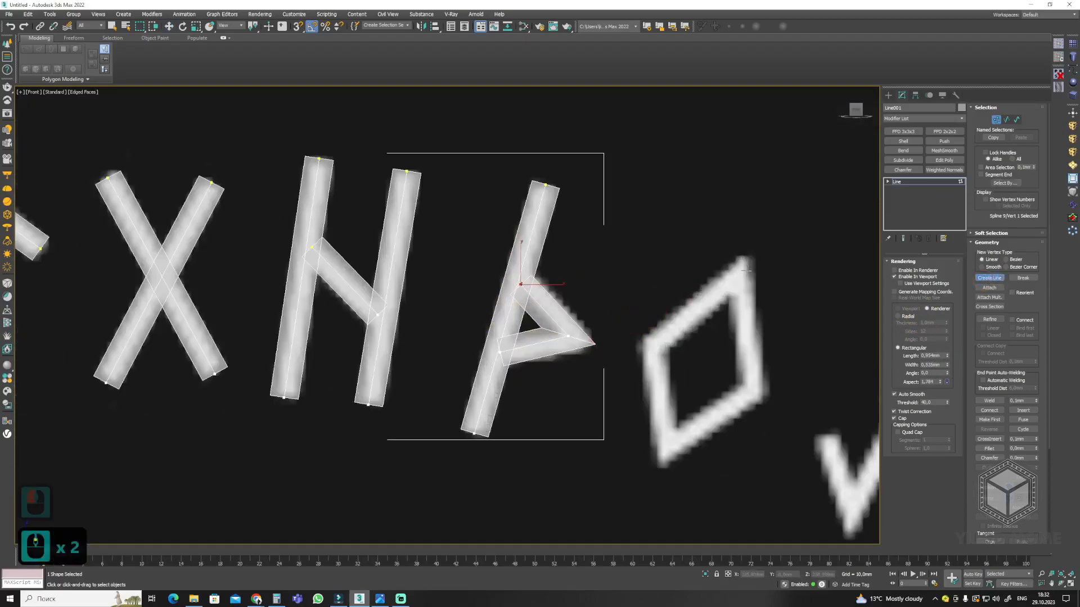
pyautogui.click(739, 279)
pyautogui.moveTo(750, 360); pyautogui.dragTo(542, 319, button='middle')
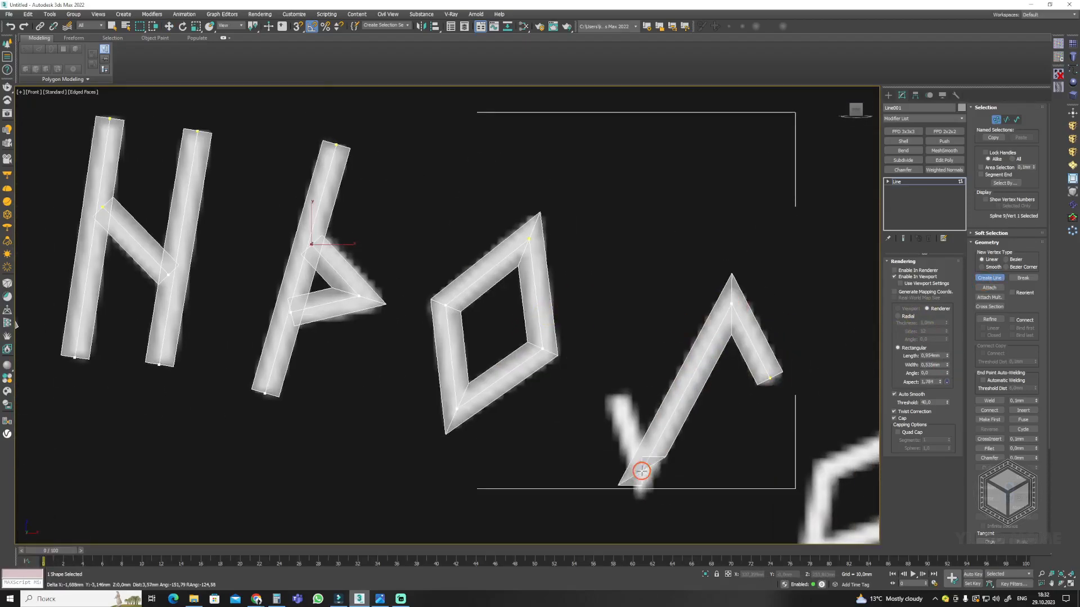
pyautogui.click(641, 472)
pyautogui.click(616, 397)
pyautogui.rightClick(616, 397)
# Trace the second diamond rune and the slanted X-shaped rune that ends the first word.
pyautogui.moveTo(691, 427); pyautogui.dragTo(512, 312, button='middle')
pyautogui.moveTo(742, 316); pyautogui.dragTo(544, 217, button='middle')
pyautogui.click(671, 290)
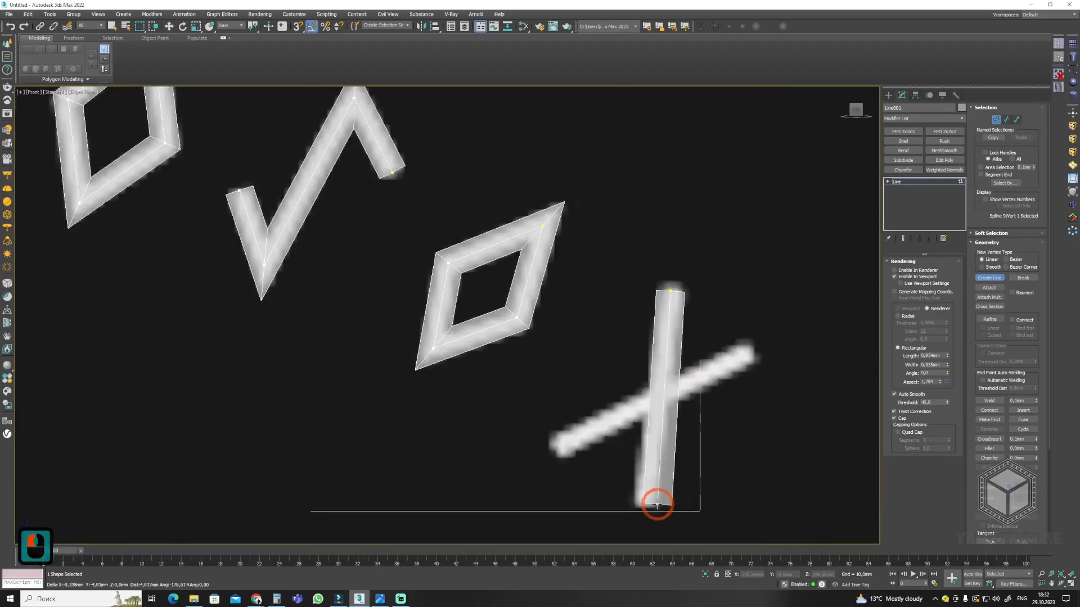
pyautogui.click(556, 447)
pyautogui.rightClick(556, 447)
# Trace the F-shaped rune and the diamond rune that follows it on the reference circle.
pyautogui.scroll(-2, 555, 447)
pyautogui.moveTo(731, 506); pyautogui.dragTo(590, 253, button='middle')
pyautogui.click(757, 312)
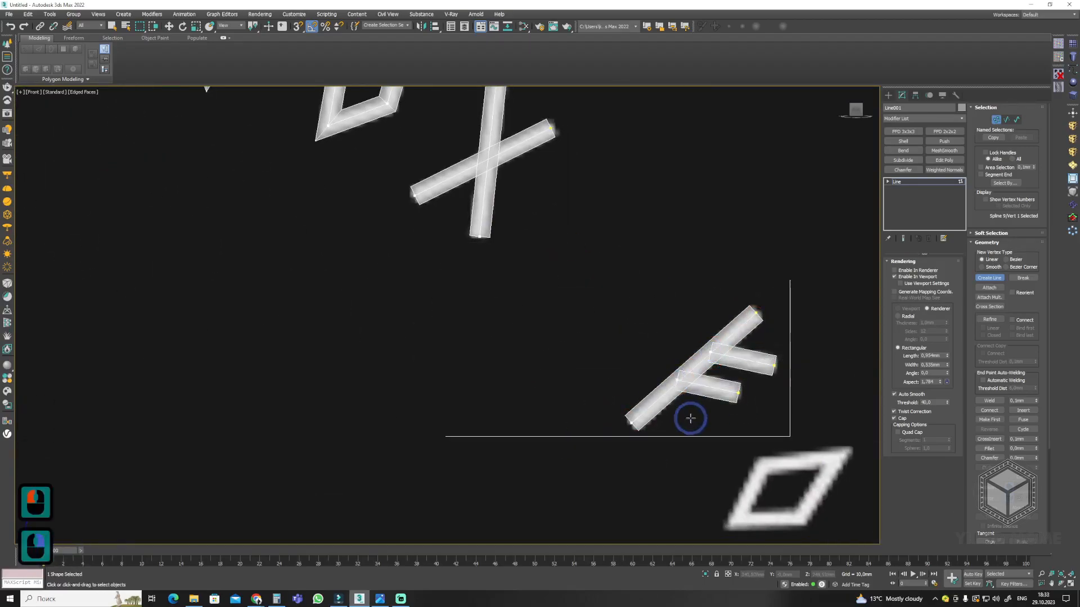
pyautogui.scroll(2, 690, 418)
pyautogui.moveTo(861, 479); pyautogui.dragTo(649, 325, button='middle')
pyautogui.click(638, 401)
pyautogui.click(682, 320)
pyautogui.click(523, 311)
# Trace the bow-tie rune and the stem-and-triangle rune that starts the next word.
pyautogui.moveTo(759, 501); pyautogui.dragTo(675, 250, button='middle')
pyautogui.click(664, 228)
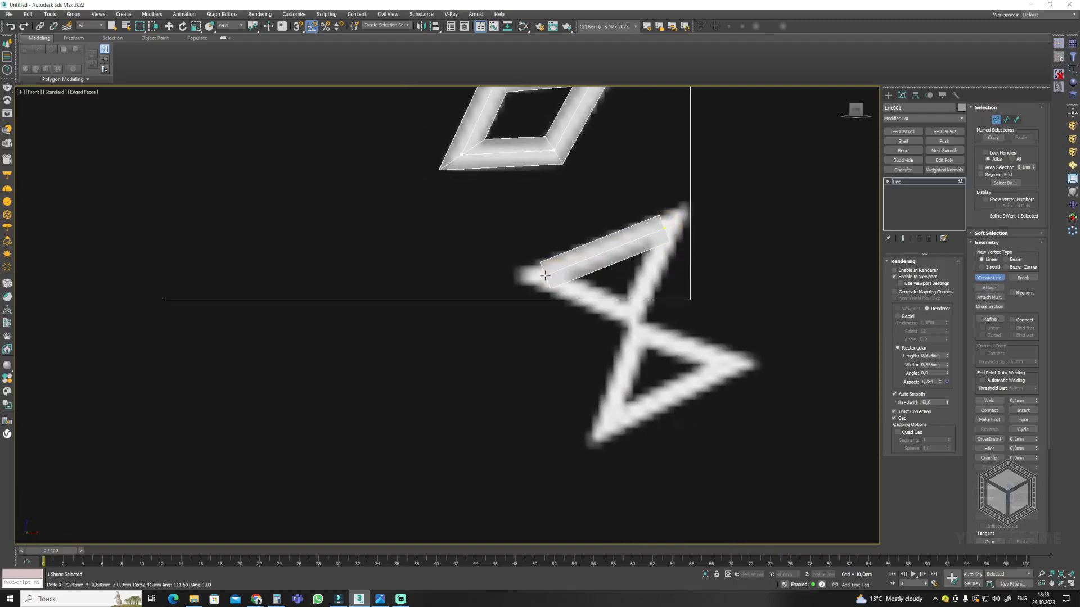
pyautogui.click(523, 306)
pyautogui.moveTo(669, 495); pyautogui.dragTo(697, 225, button='middle')
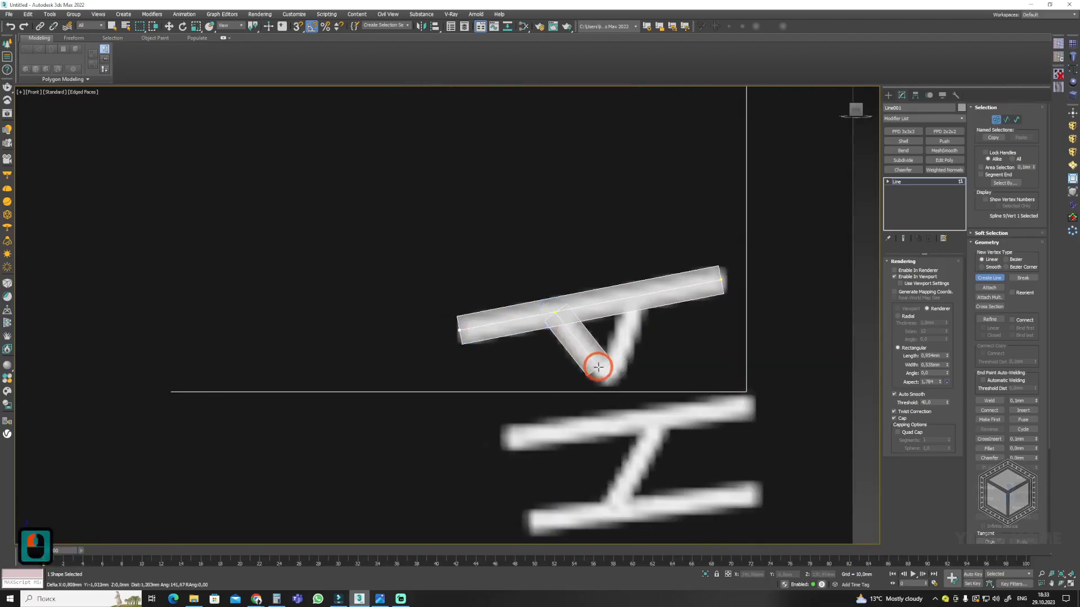
pyautogui.click(597, 366)
pyautogui.click(632, 297)
pyautogui.rightClick(633, 296)
# Trace the sideways H-shaped rune and the sideways M-shaped rune below it.
pyautogui.moveTo(752, 418); pyautogui.dragTo(752, 284, button='middle')
pyautogui.click(752, 359)
pyautogui.rightClick(752, 360)
pyautogui.moveTo(712, 493); pyautogui.dragTo(706, 368, button='middle')
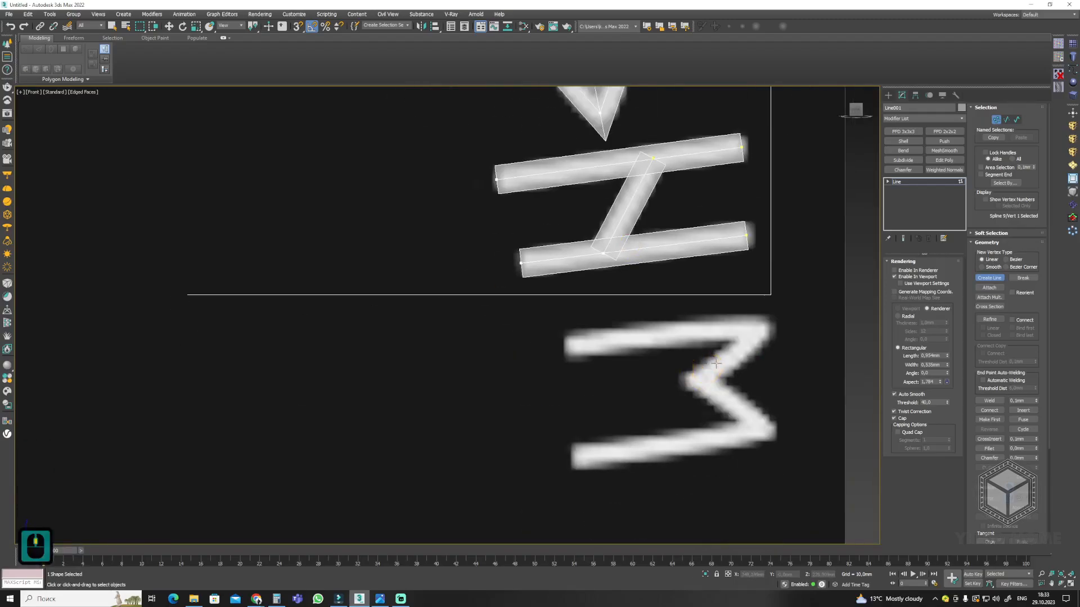
pyautogui.click(574, 456)
pyautogui.rightClick(574, 456)
# Trace the zigzag rune that starts the next word and the stem-and-triangle rune following it.
pyautogui.click(691, 367)
pyautogui.click(628, 288)
pyautogui.click(541, 376)
pyautogui.click(482, 280)
pyautogui.moveTo(550, 487)
pyautogui.mouseDown(button='middle')
pyautogui.moveTo(597, 389)
pyautogui.moveTo(648, 206)
pyautogui.mouseUp(button='middle')
pyautogui.rightClick(598, 390)
# Trace the open diamond rune with crossed legs as one continuous spline.
pyautogui.click(506, 252)
pyautogui.click(578, 412)
pyautogui.click(681, 368)
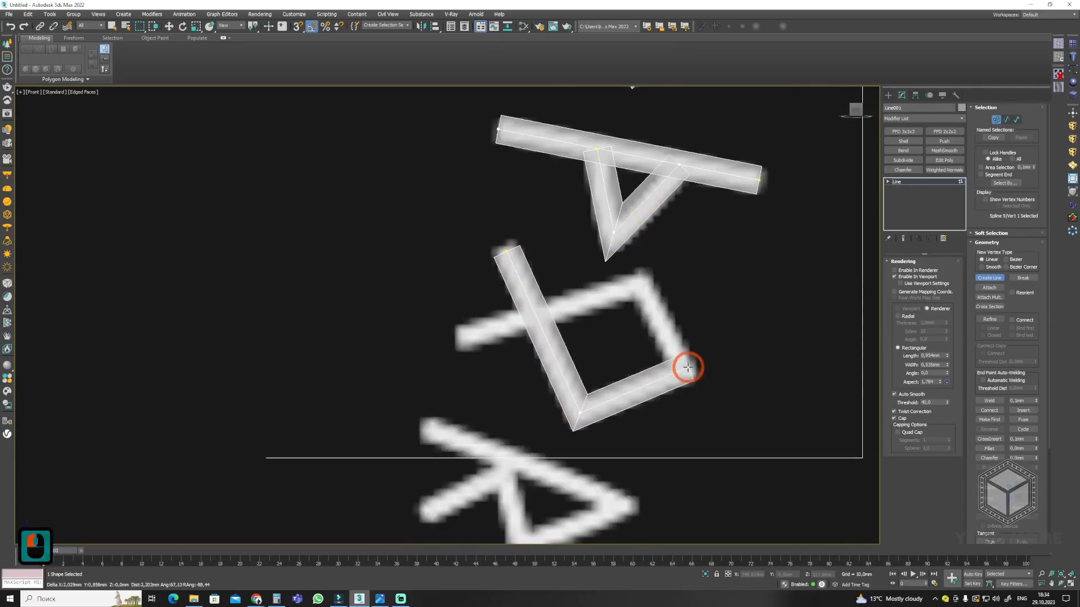
pyautogui.click(639, 283)
pyautogui.click(457, 338)
pyautogui.rightClick(458, 338)
# Trace the R-shaped rune next along the circle and adjust its vertices to the reference.
pyautogui.moveTo(490, 392); pyautogui.dragTo(596, 241, button='middle')
pyautogui.moveTo(595, 412); pyautogui.dragTo(602, 381, button='middle')
pyautogui.moveTo(629, 269); pyautogui.dragTo(632, 277)
pyautogui.click(635, 360)
pyautogui.moveTo(663, 364); pyautogui.dragTo(674, 355, button='middle')
# Trace the remaining stem-and-triangle, N-shaped and M-shaped runes to complete the circular inscription.
pyautogui.scroll(-2, 681, 338)
pyautogui.click(989, 278)
pyautogui.scroll(2, 617, 362)
pyautogui.click(566, 310)
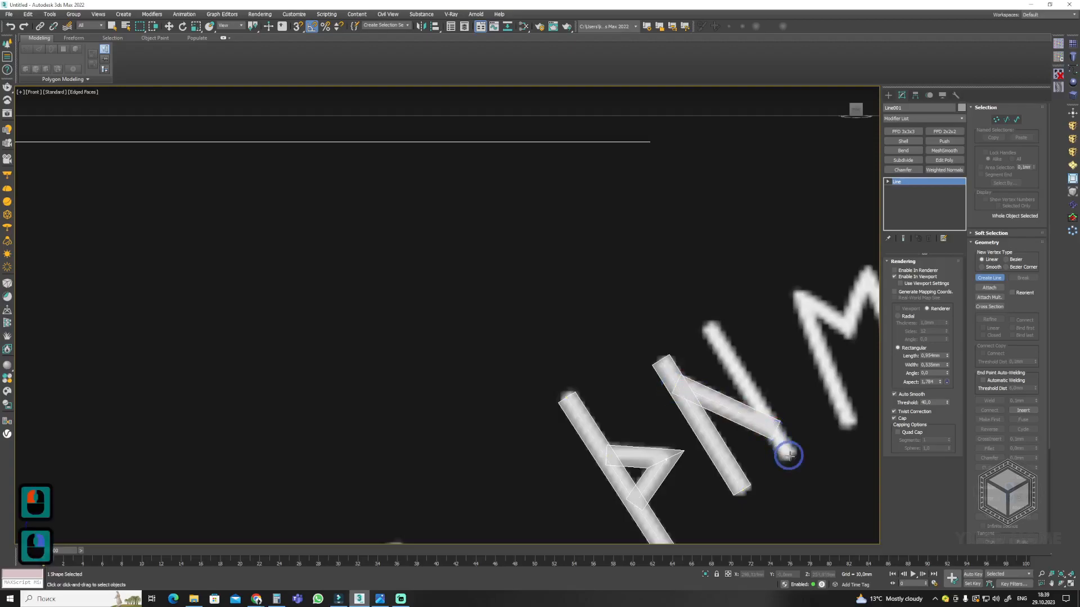
pyautogui.moveTo(788, 455); pyautogui.dragTo(701, 436, button='middle')
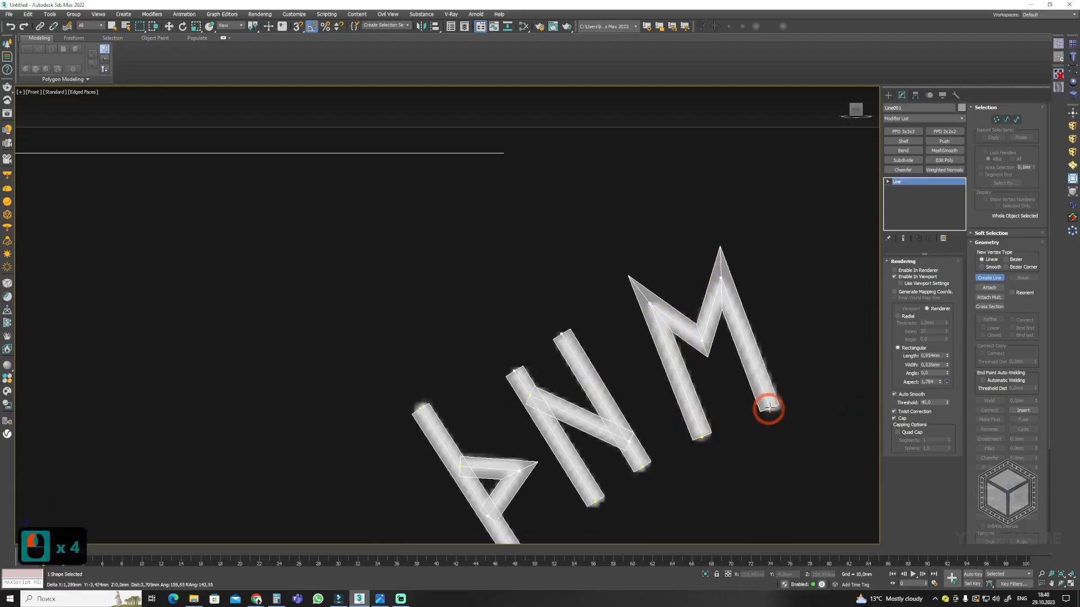
pyautogui.click(461, 363)
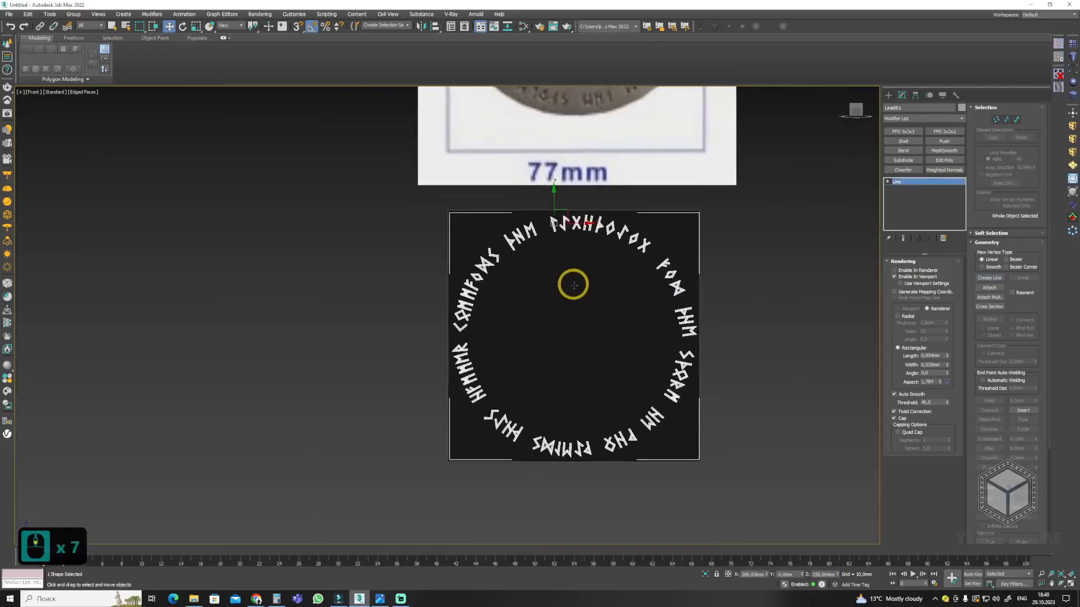
# Create a thin cylinder over the round 77 mm disc reference, matching its outline.
pyautogui.scroll(-8, 571, 273)
pyautogui.scroll(4, 436, 337)
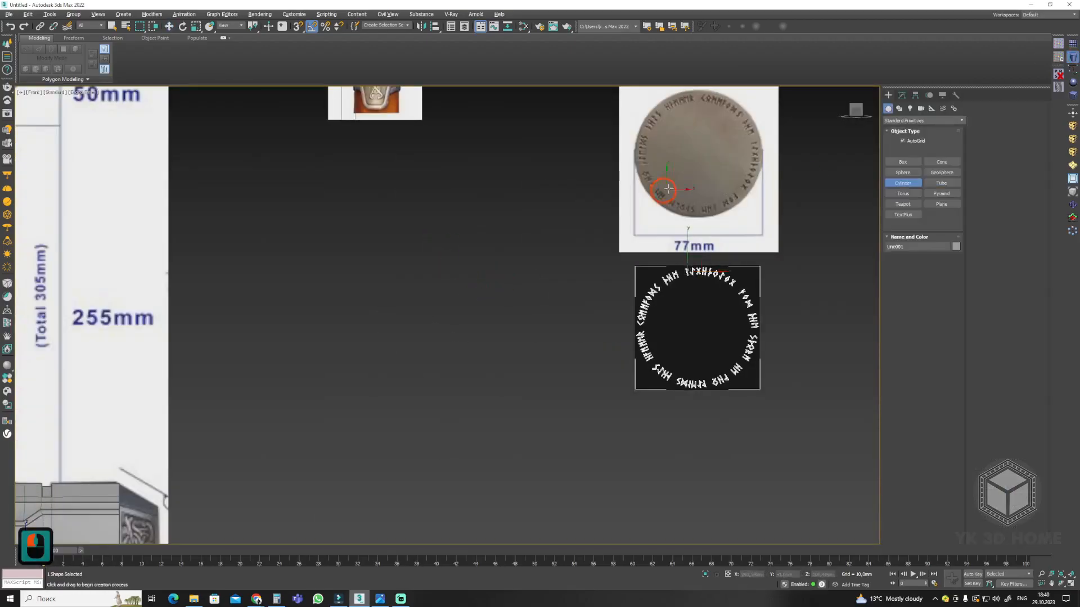
pyautogui.moveTo(698, 148); pyautogui.dragTo(748, 194)
pyautogui.click(749, 185)
pyautogui.rightClick(871, 183)
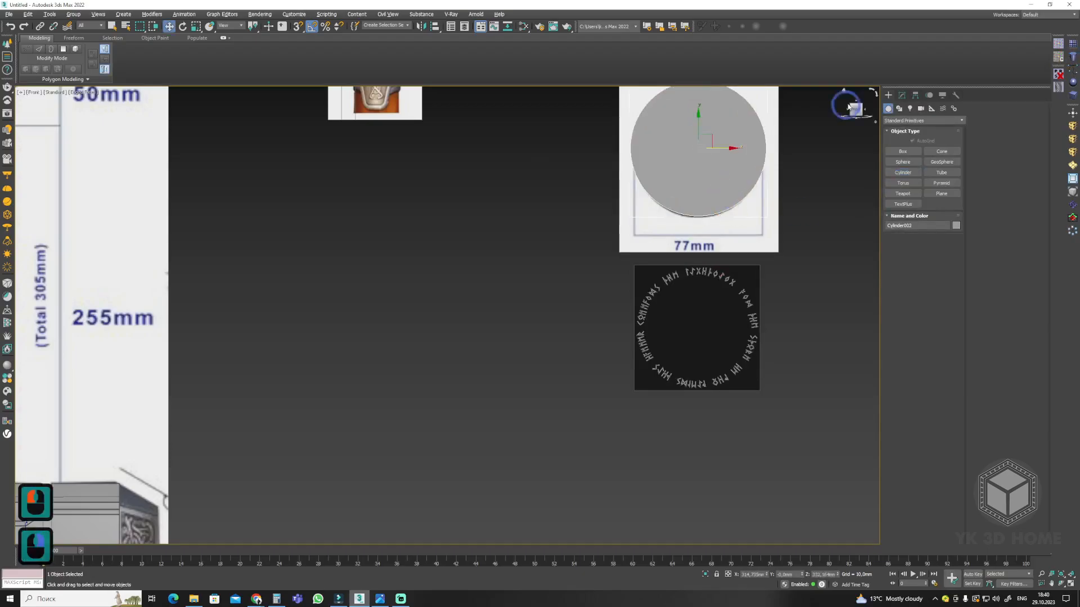
# Set the disc cylinder's radius to 38.5 mm and its height to 3 mm.
pyautogui.click(901, 95)
pyautogui.doubleClick(938, 273)
pyautogui.write('3p')
pyautogui.scroll(6, 697, 260)
pyautogui.keyDown('alt'); pyautogui.moveTo(696, 260); pyautogui.dragTo(714, 327, button='middle'); pyautogui.keyUp('alt')
pyautogui.doubleClick(937, 282)
pyautogui.write('5')
pyautogui.scroll(-5, 692, 241)
pyautogui.doubleClick(939, 282)
pyautogui.write('3')
pyautogui.keyDown('alt'); pyautogui.moveTo(683, 292); pyautogui.dragTo(716, 296, button='middle'); pyautogui.keyUp('alt')
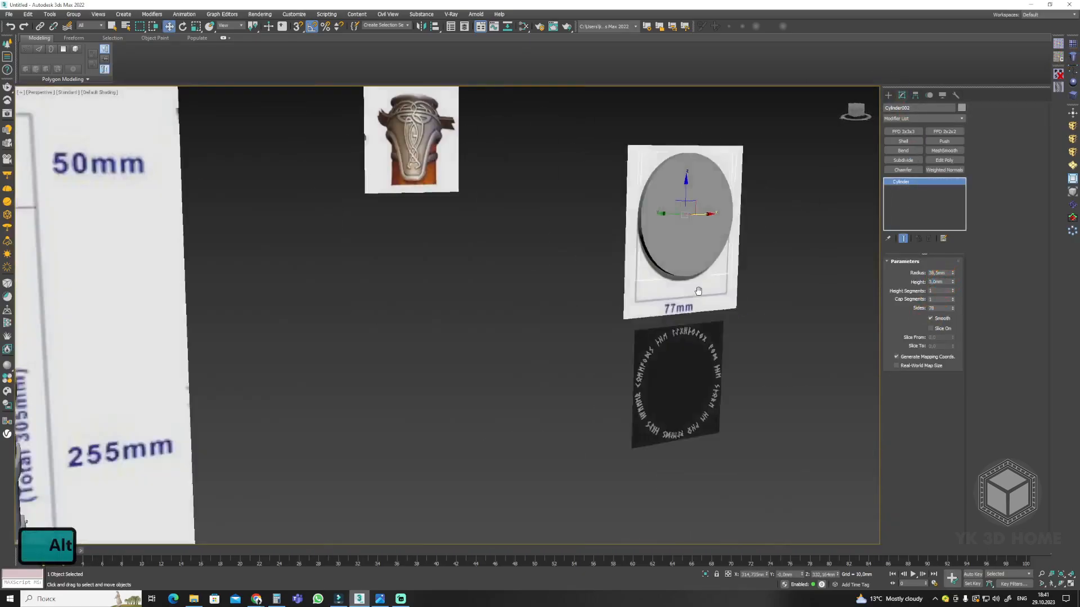
# Align the disc with the rune reference plane so it sits directly behind the traced runes.
pyautogui.scroll(5, 680, 338)
pyautogui.hotkey('alt', 'a')
pyautogui.click(548, 373)
pyautogui.click(564, 246)
pyautogui.click(505, 283)
pyautogui.click(552, 284)
pyautogui.click(576, 368)
pyautogui.click(670, 312)
pyautogui.click(663, 152)
pyautogui.hotkey('alt', 'a')
pyautogui.click(711, 334)
pyautogui.click(513, 286)
pyautogui.click(564, 246)
pyautogui.click(564, 246)
pyautogui.click(542, 368)
# Shift the disc towards the rune plane and adjust the rune spline's rectangular rendering thickness.
pyautogui.moveTo(665, 426); pyautogui.dragTo(708, 349, button='middle')
pyautogui.keyDown('alt'); pyautogui.moveTo(619, 369); pyautogui.dragTo(576, 368, button='middle'); pyautogui.keyUp('alt')
pyautogui.moveTo(593, 365); pyautogui.dragTo(583, 365)
pyautogui.click(553, 239)
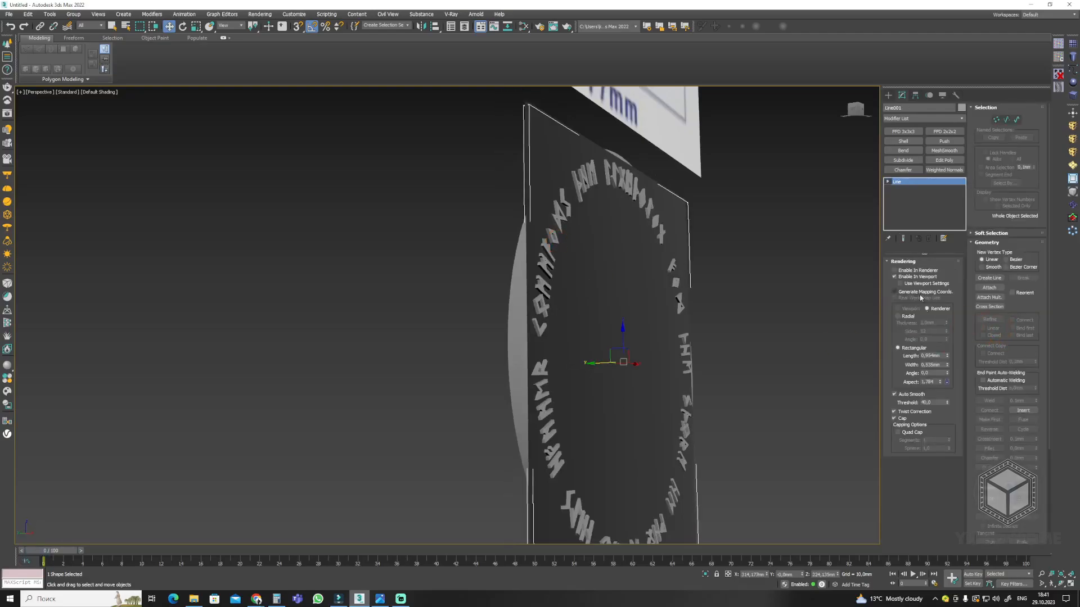
pyautogui.moveTo(948, 365); pyautogui.dragTo(947, 363)
# Isolate the disc together with the rune spline and show their edges.
pyautogui.keyDown('alt'); pyautogui.moveTo(731, 366); pyautogui.dragTo(579, 346, button='middle'); pyautogui.keyUp('alt')
pyautogui.keyDown('ctrl'); pyautogui.click(617, 356); pyautogui.keyUp('ctrl')
pyautogui.hotkey('alt', 'q')
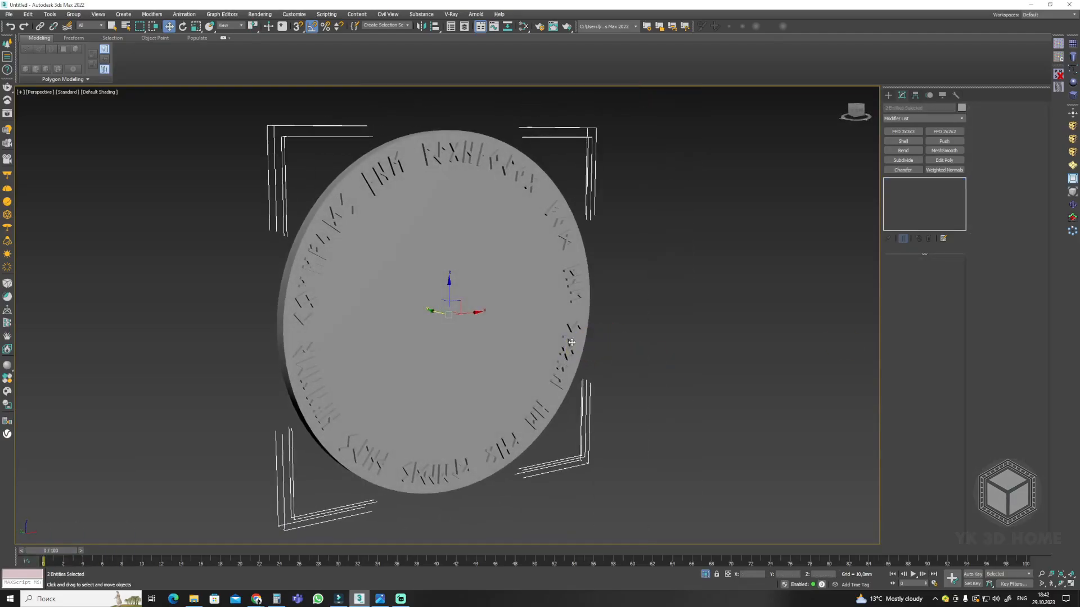
pyautogui.press('F4')
pyautogui.keyDown('alt'); pyautogui.moveTo(554, 347); pyautogui.dragTo(520, 366, button='middle'); pyautogui.keyUp('alt')
pyautogui.scroll(4, 521, 288)
# Add Subdivide and Chamfer modifiers to the runes, tuning the chamfer amount and raising its segments.
pyautogui.click(521, 288)
pyautogui.scroll(-3, 521, 287)
pyautogui.click(903, 161)
pyautogui.scroll(5, 540, 163)
pyautogui.keyDown('alt'); pyautogui.moveTo(540, 164); pyautogui.dragTo(557, 158, button='middle'); pyautogui.keyUp('alt')
pyautogui.click(903, 170)
pyautogui.moveTo(953, 340); pyautogui.dragTo(955, 388)
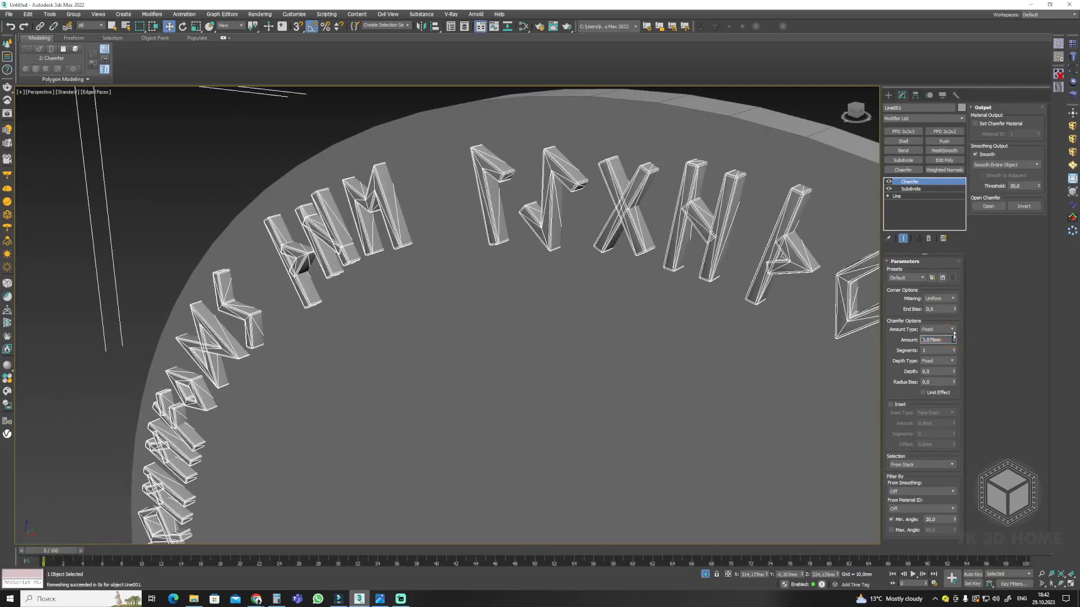
pyautogui.click(954, 349)
pyautogui.press('F4')
pyautogui.scroll(-4, 691, 255)
pyautogui.keyDown('alt'); pyautogui.moveTo(692, 254); pyautogui.dragTo(579, 337, button='middle'); pyautogui.keyUp('alt')
# End the isolation and group the disc with its runes.
pyautogui.hotkey('alt', 'q')
pyautogui.scroll(-2, 727, 284)
pyautogui.press('F4')
pyautogui.keyDown('ctrl'); pyautogui.click(691, 354); pyautogui.keyUp('ctrl')
pyautogui.click(73, 14)
pyautogui.click(80, 24)
pyautogui.click(522, 315)
# Move the disc group away from its references to the hammer and align it with the hammer head.
pyautogui.scroll(-6, 579, 337)
pyautogui.moveTo(760, 260); pyautogui.dragTo(602, 257)
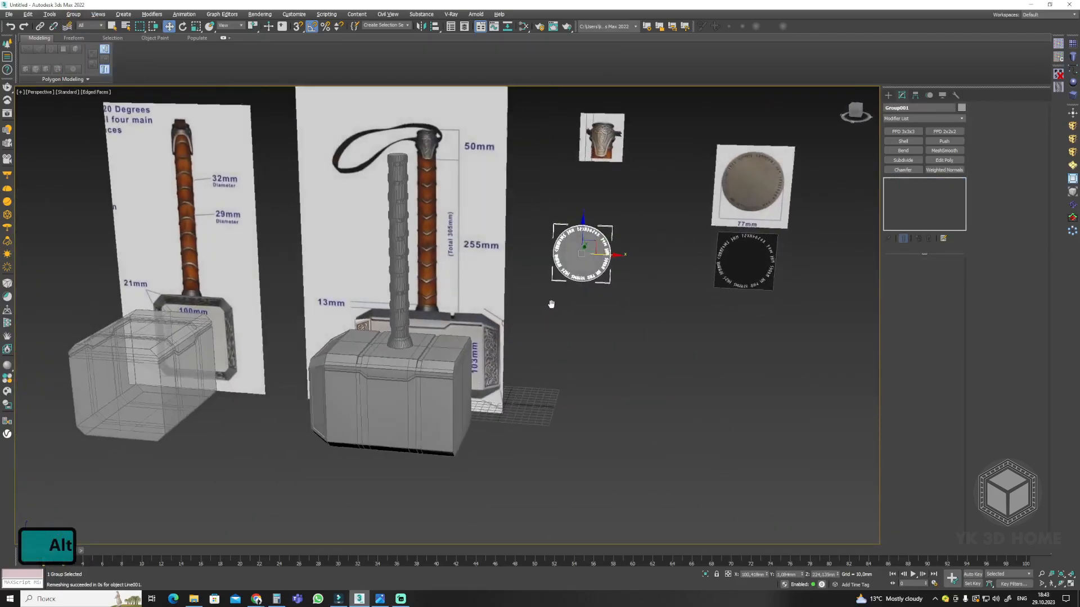
pyautogui.keyDown('alt'); pyautogui.moveTo(609, 302); pyautogui.dragTo(531, 333, button='middle'); pyautogui.keyUp('alt')
pyautogui.moveTo(673, 280); pyautogui.dragTo(479, 328)
pyautogui.keyDown('alt'); pyautogui.moveTo(480, 329); pyautogui.dragTo(568, 315, button='middle'); pyautogui.keyUp('alt')
pyautogui.hotkey('alt', 'a')
pyautogui.click(500, 369)
# Isolate the disc group with the hammer head, seat the disc against the head's underside, and restore the scene.
pyautogui.keyDown('alt'); pyautogui.moveTo(554, 360); pyautogui.dragTo(514, 354, button='middle'); pyautogui.keyUp('alt')
pyautogui.scroll(4, 518, 394)
pyautogui.keyDown('alt'); pyautogui.moveTo(518, 427); pyautogui.dragTo(523, 405, button='middle'); pyautogui.keyUp('alt')
pyautogui.keyDown('ctrl'); pyautogui.click(538, 310); pyautogui.keyUp('ctrl')
pyautogui.hotkey('alt', 'q')
pyautogui.press('F4')
pyautogui.moveTo(538, 310)
pyautogui.keyDown('alt'); pyautogui.mouseDown(button='middle')
pyautogui.moveTo(542, 345)
pyautogui.moveTo(495, 354)
pyautogui.moveTo(467, 286)
pyautogui.mouseUp(button='middle'); pyautogui.keyUp('alt')
pyautogui.click(472, 315)
pyautogui.scroll(3, 467, 286)
pyautogui.moveTo(464, 308); pyautogui.dragTo(464, 309)
pyautogui.keyDown('alt'); pyautogui.moveTo(478, 321); pyautogui.dragTo(528, 451, button='middle'); pyautogui.keyUp('alt')
pyautogui.scroll(-4, 504, 342)
pyautogui.hotkey('alt', 'q')
# Connect the ring of lengthwise edges on the handle's grip with 43 segments.
pyautogui.moveTo(529, 361)
pyautogui.mouseDown(button='middle')
pyautogui.moveTo(505, 410)
pyautogui.moveTo(526, 308)
pyautogui.moveTo(494, 405)
pyautogui.moveTo(431, 363)
pyautogui.mouseUp(button='middle')
pyautogui.scroll(4, 508, 278)
pyautogui.press('F4')
pyautogui.click(507, 279)
pyautogui.scroll(-2, 508, 279)
pyautogui.keyDown('alt'); pyautogui.moveTo(507, 279); pyautogui.dragTo(607, 256, button='middle'); pyautogui.keyUp('alt')
pyautogui.click(911, 328)
pyautogui.scroll(3, 596, 276)
pyautogui.click(617, 268)
pyautogui.click(902, 381)
pyautogui.click(1035, 157)
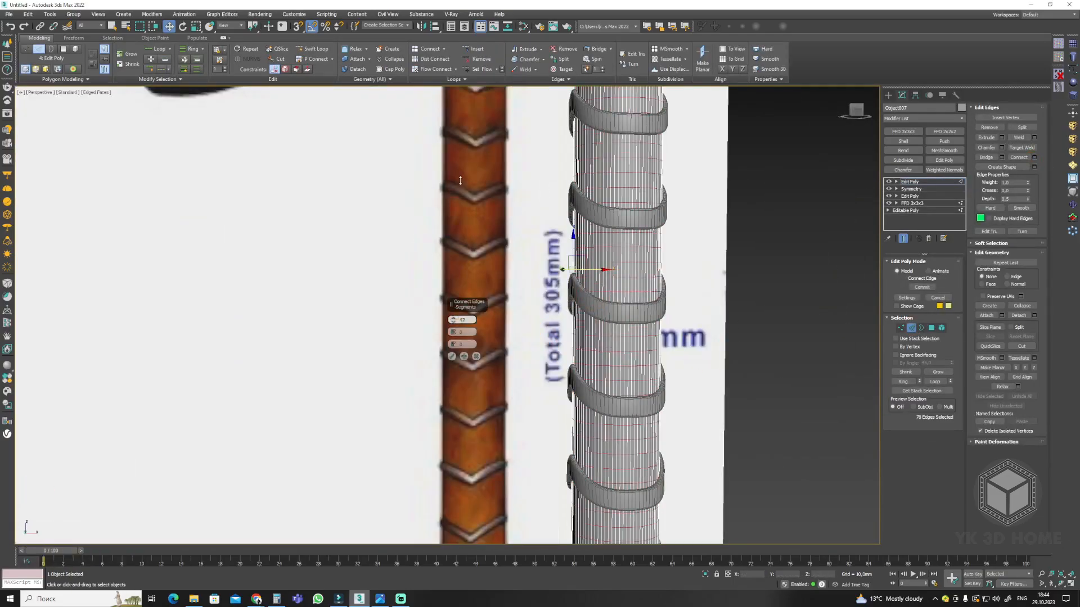
pyautogui.click(451, 356)
# Roughen the grip using Subdivide and a bitmap Displace modifier with cylindrical mapping, adjusting the mapping width.
pyautogui.scroll(-5, 622, 314)
pyautogui.keyDown('alt'); pyautogui.moveTo(622, 314); pyautogui.dragTo(699, 321, button='middle'); pyautogui.keyUp('alt')
pyautogui.scroll(3, 562, 439)
pyautogui.click(911, 189)
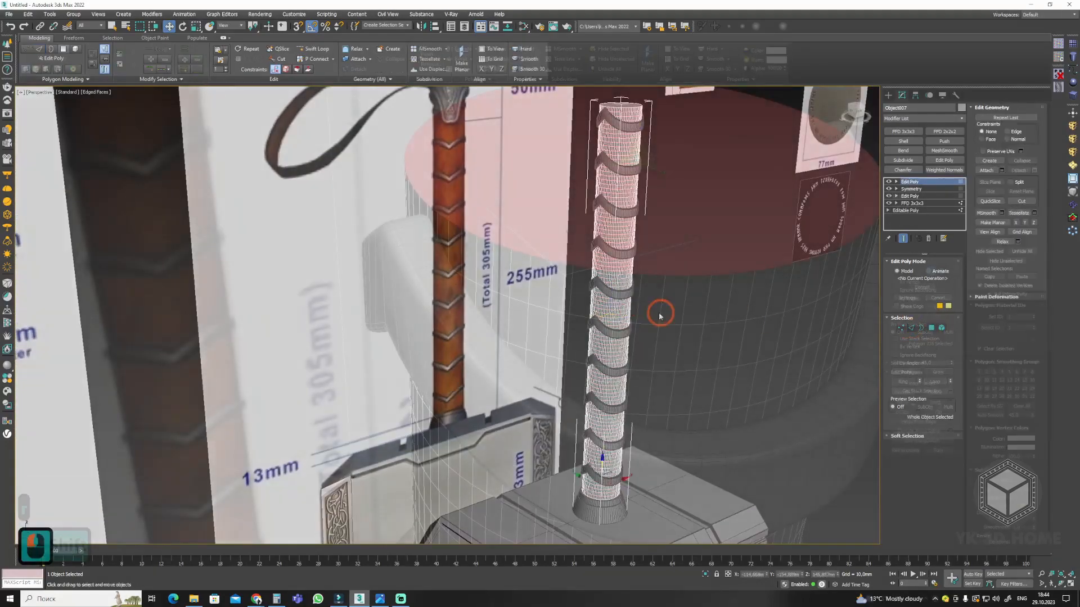
pyautogui.click(909, 196)
pyautogui.scroll(-2, 613, 342)
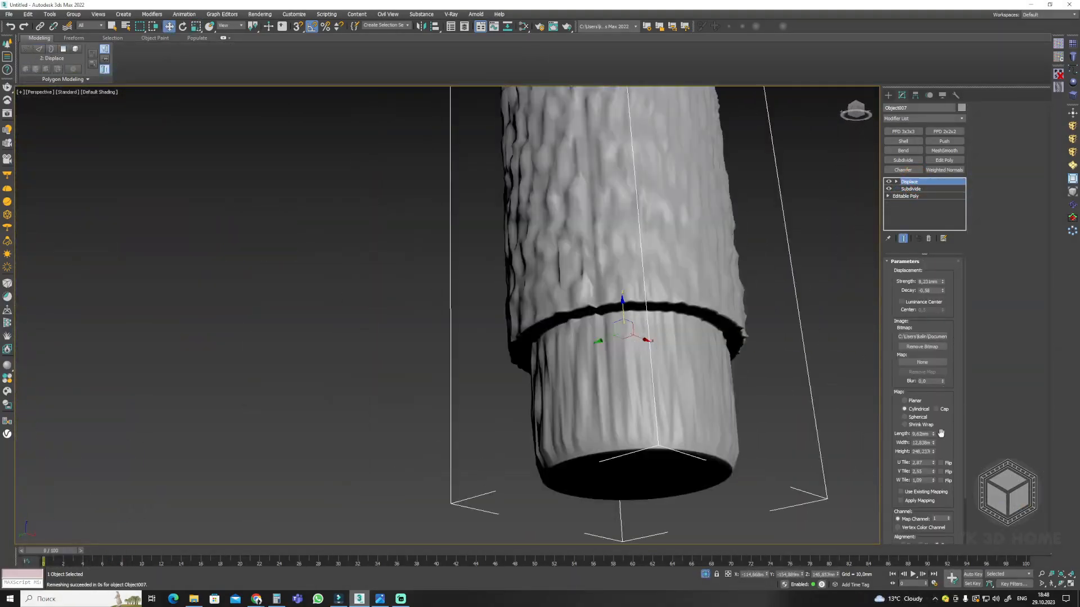
pyautogui.moveTo(933, 442); pyautogui.dragTo(933, 448)
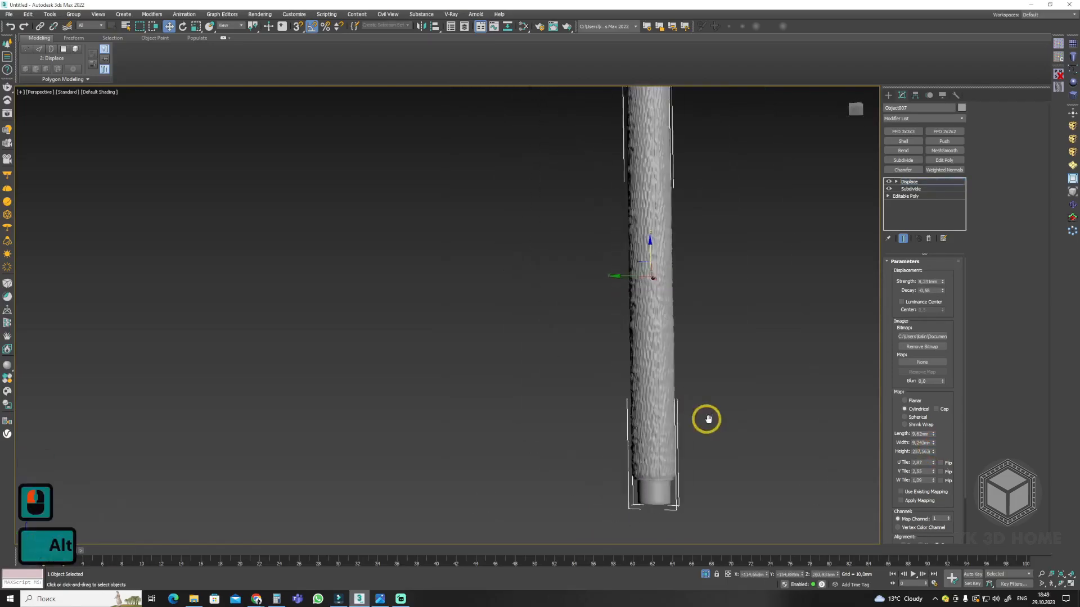
pyautogui.keyDown('alt'); pyautogui.moveTo(709, 419); pyautogui.dragTo(768, 414, button='middle'); pyautogui.keyUp('alt')
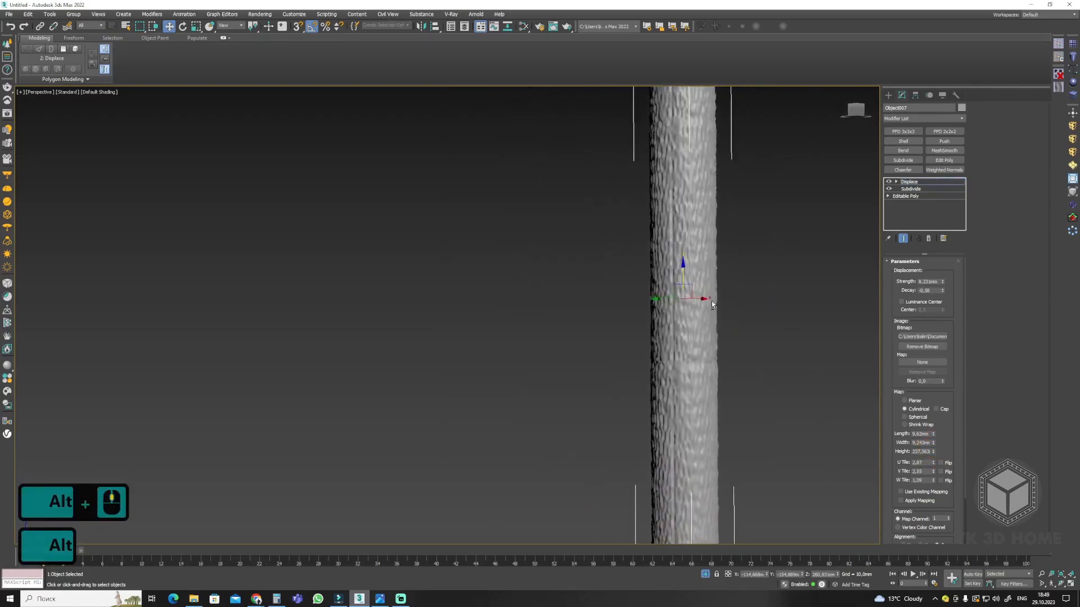
pyautogui.moveTo(612, 369)
pyautogui.keyDown('alt'); pyautogui.mouseDown(button='middle')
pyautogui.moveTo(648, 332)
pyautogui.moveTo(617, 359)
pyautogui.mouseUp(button='middle'); pyautogui.keyUp('alt')
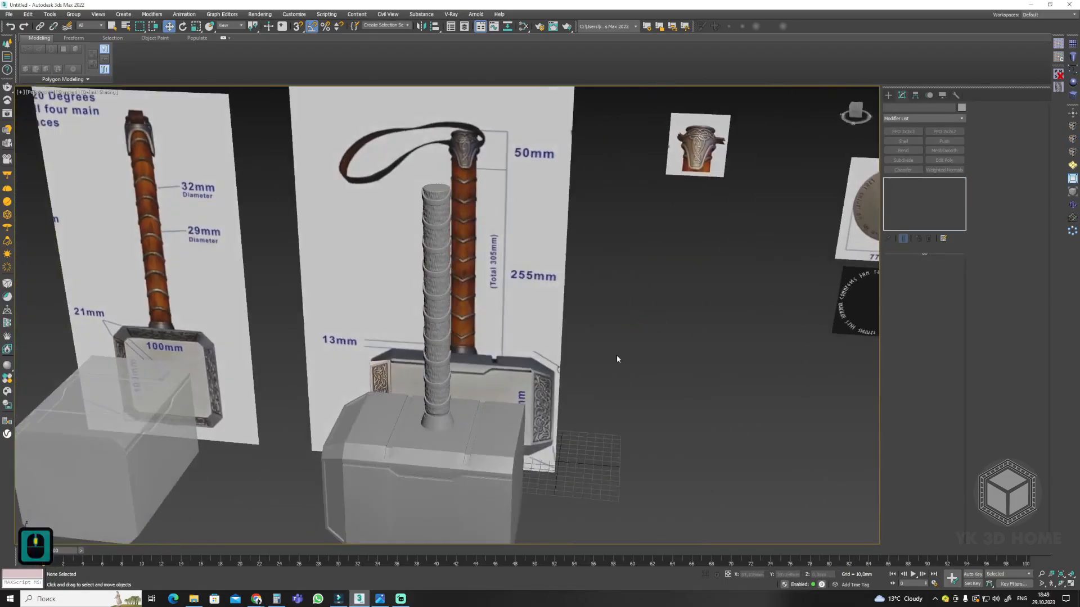
# Fine-tune the displacement strength of the handle's grip beneath the rings.
pyautogui.scroll(4, 380, 239)
pyautogui.press('F4')
pyautogui.keyDown('alt'); pyautogui.moveTo(337, 365); pyautogui.dragTo(429, 417, button='middle'); pyautogui.keyUp('alt')
pyautogui.click(466, 360)
pyautogui.moveTo(951, 282); pyautogui.dragTo(930, 251)
pyautogui.moveTo(930, 251); pyautogui.dragTo(936, 274)
pyautogui.keyDown('alt'); pyautogui.moveTo(551, 394); pyautogui.dragTo(598, 406, button='middle'); pyautogui.keyUp('alt')
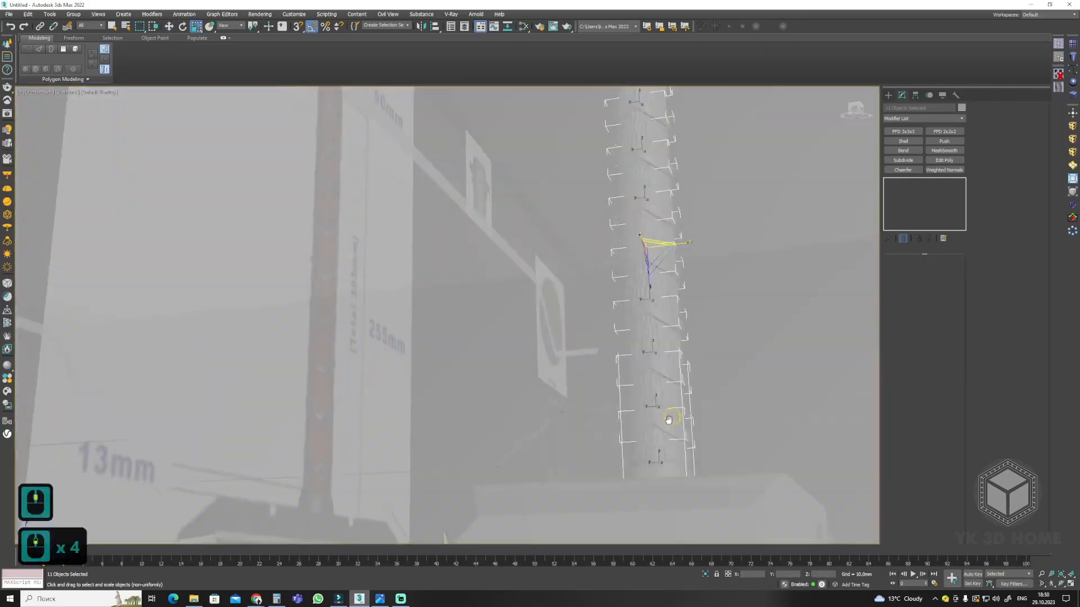
pyautogui.scroll(2, 570, 427)
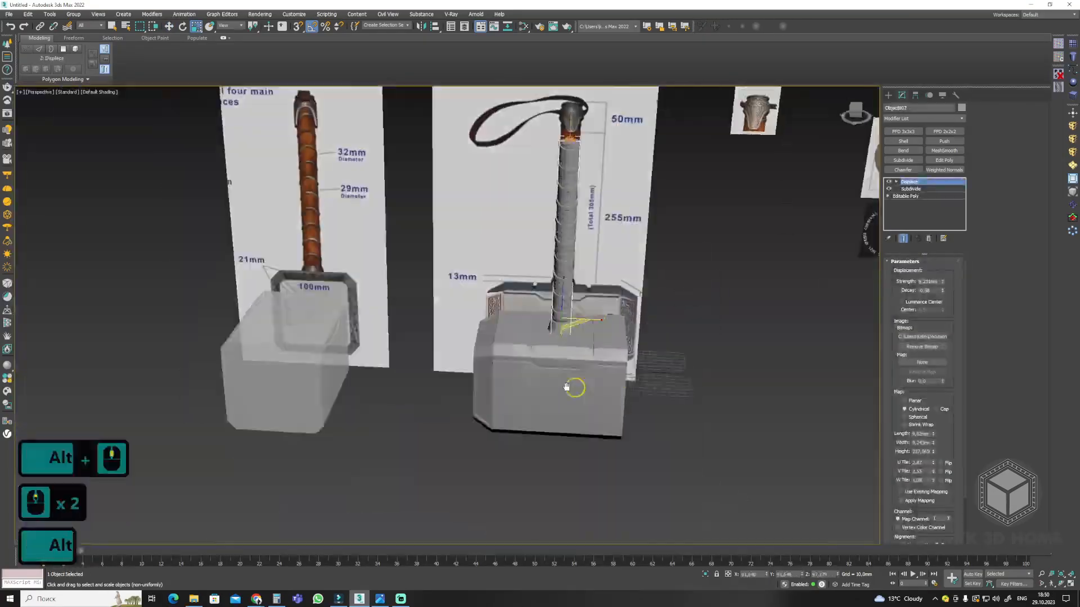
pyautogui.press('F4')
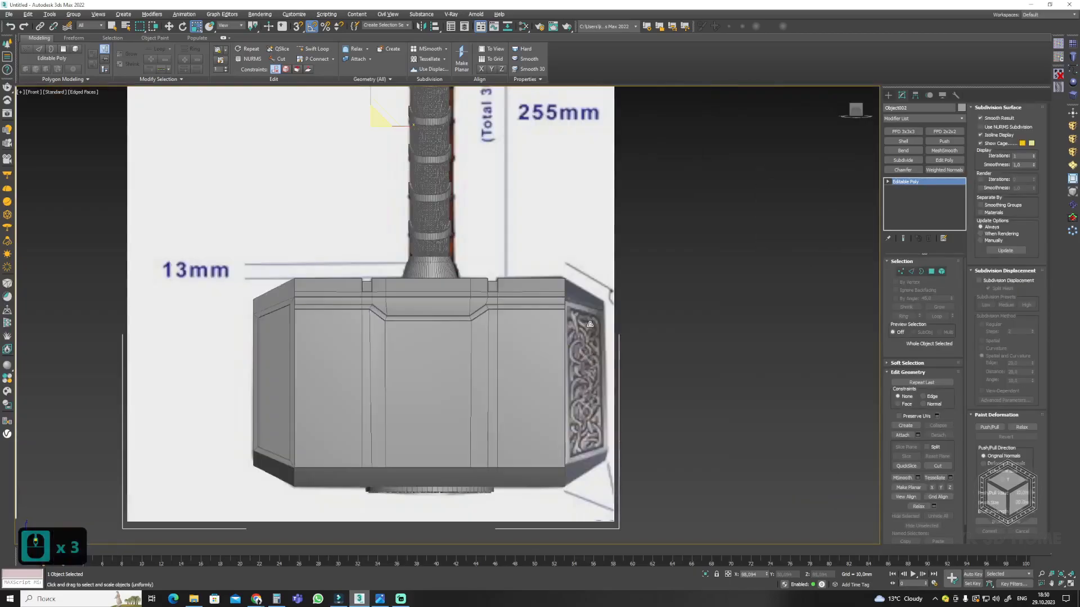
# Trace the long forked strand at the ornament reference's upper right with a line and fit its vertices.
pyautogui.hotkey('alt', 'w')
pyautogui.click(676, 462)
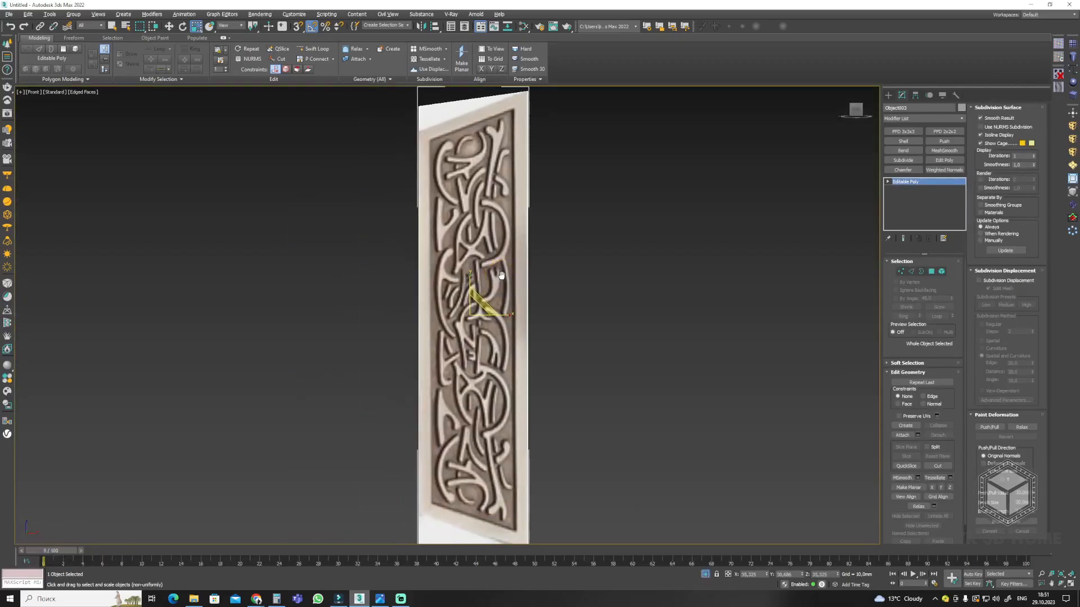
pyautogui.click(1073, 70)
pyautogui.scroll(3, 517, 244)
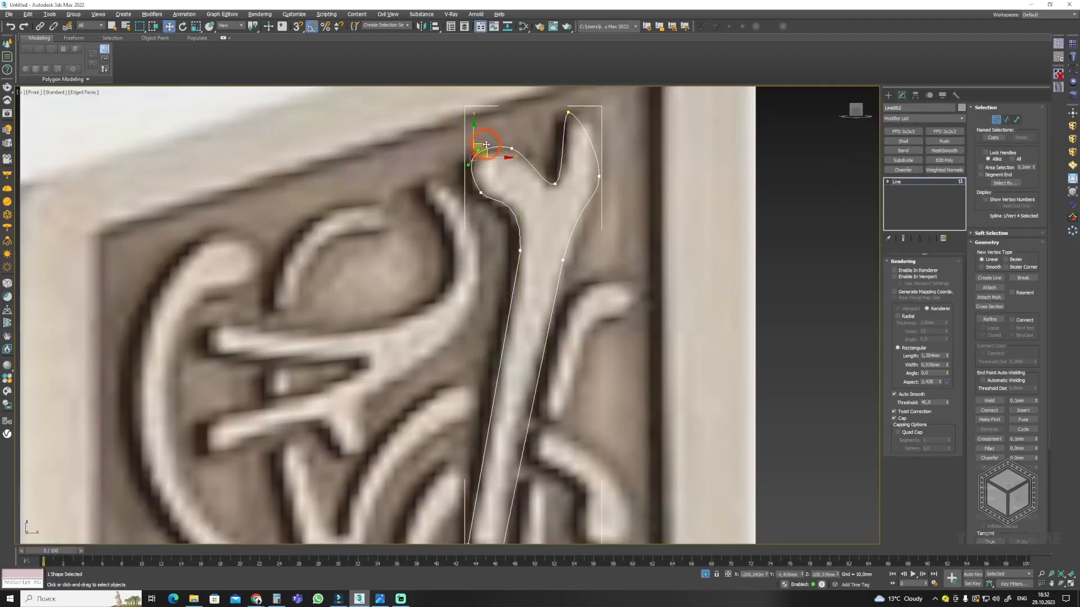
pyautogui.scroll(3, 606, 219)
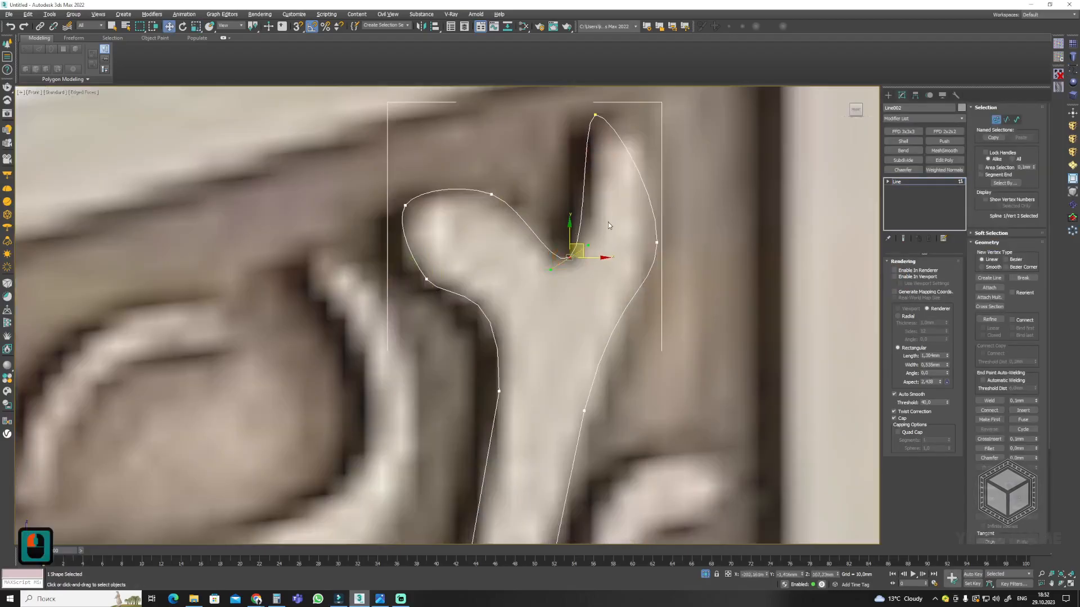
pyautogui.scroll(-2, 671, 232)
pyautogui.click(597, 309)
pyautogui.moveTo(608, 303); pyautogui.dragTo(653, 101, button='middle')
pyautogui.scroll(2, 553, 382)
pyautogui.moveTo(636, 416); pyautogui.dragTo(569, 389)
# Trace the branching strand, the large outer arc and the short hooked strand in the ornament's upper part.
pyautogui.scroll(-4, 565, 394)
pyautogui.scroll(2, 626, 330)
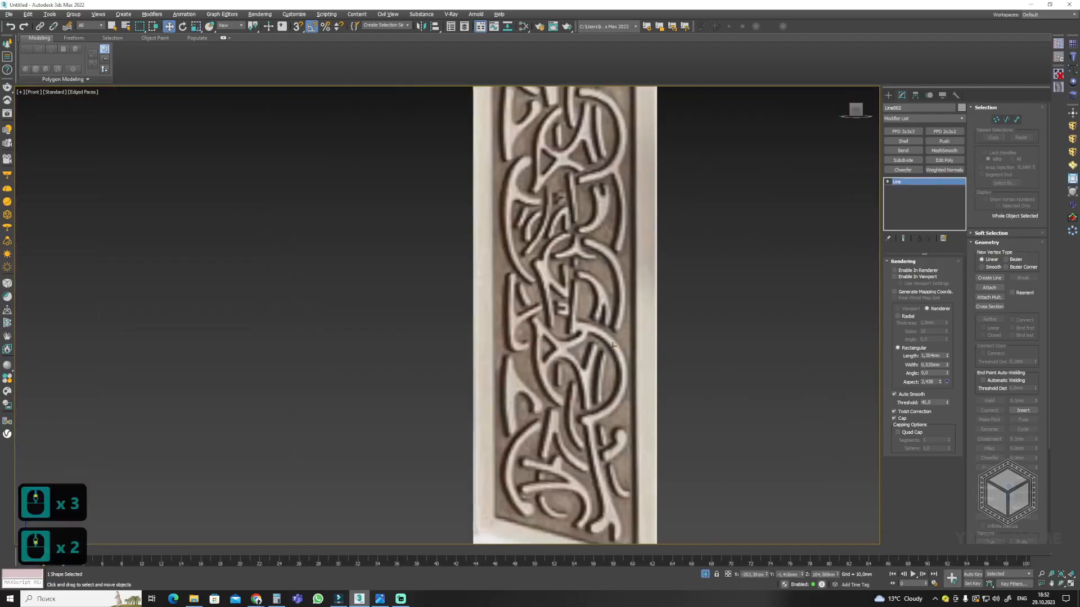
pyautogui.scroll(-3, 626, 330)
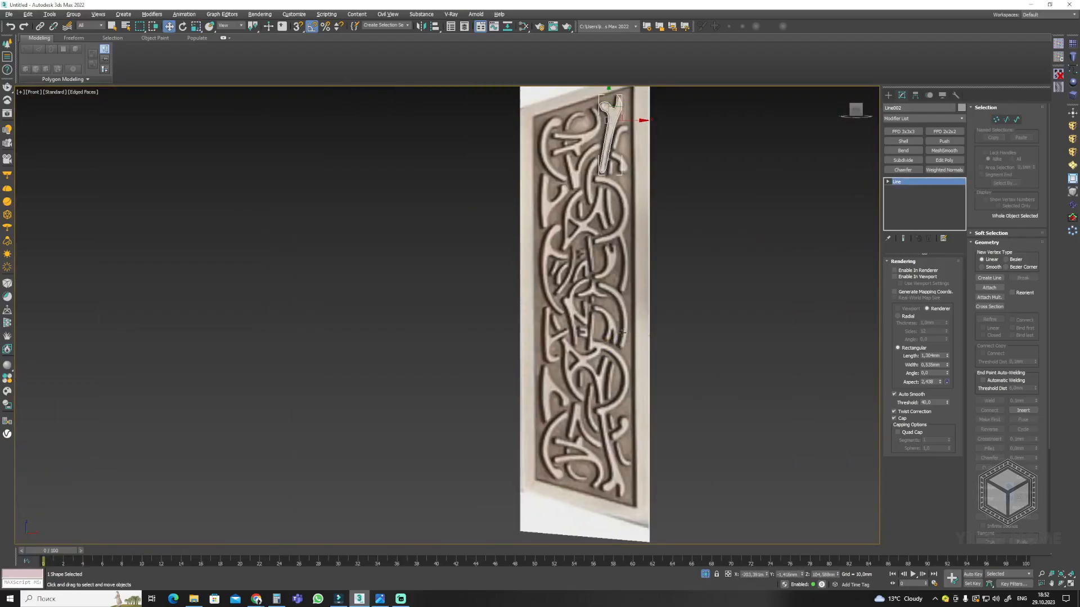
pyautogui.scroll(2, 623, 331)
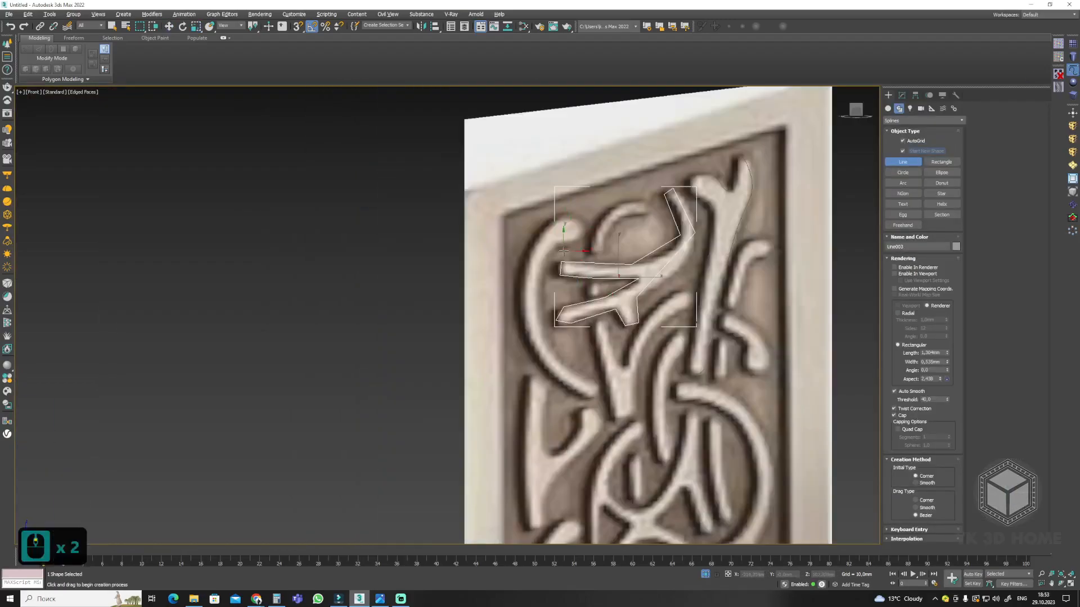
pyautogui.scroll(4, 717, 258)
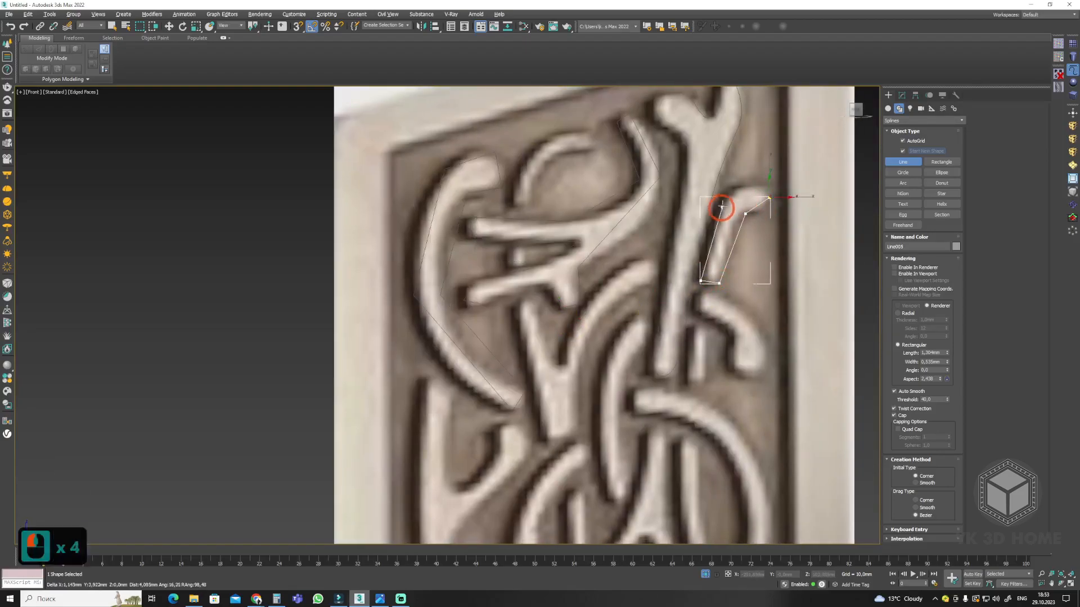
pyautogui.click(725, 196)
pyautogui.click(749, 183)
pyautogui.click(770, 198)
# Trace the lower hooked strand beside the forked stem and the curved strand below the stem.
pyautogui.moveTo(709, 319); pyautogui.dragTo(696, 231, button='middle')
pyautogui.click(698, 222)
pyautogui.click(663, 228)
pyautogui.click(626, 277)
pyautogui.click(524, 305)
# Trace the Y-shaped strand and the short strip beside the forked stem's lower end.
pyautogui.moveTo(636, 264); pyautogui.dragTo(646, 360, button='middle')
pyautogui.click(671, 272)
pyautogui.click(623, 312)
pyautogui.click(600, 370)
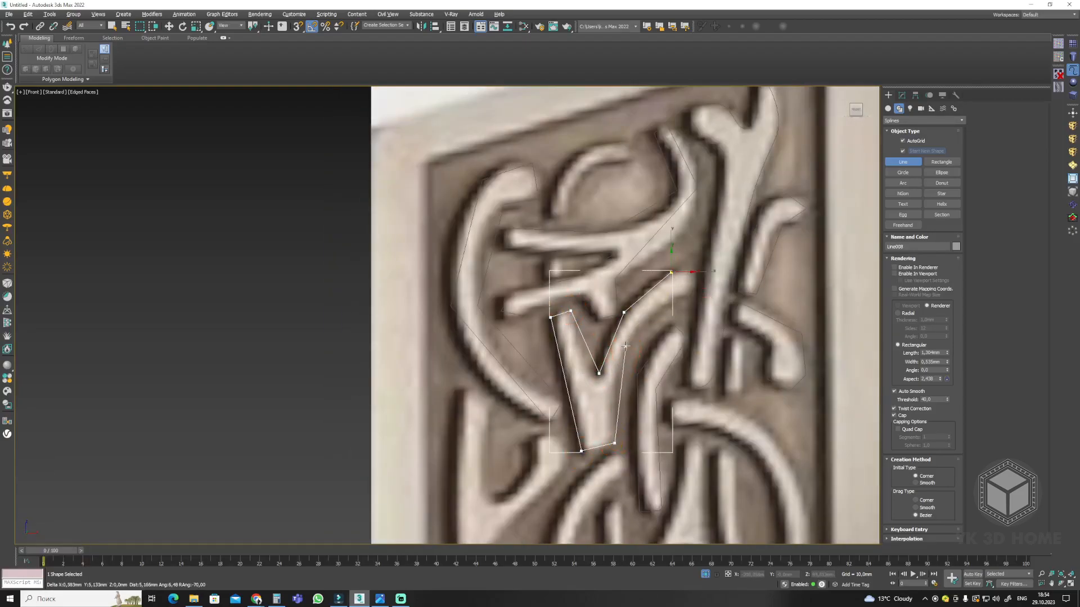
pyautogui.click(727, 328)
pyautogui.click(740, 377)
pyautogui.click(523, 306)
# Trace the long double-arc strand along the ornament's right border as a closed line.
pyautogui.moveTo(675, 450); pyautogui.dragTo(612, 221, button='middle')
pyautogui.click(604, 159)
pyautogui.click(716, 267)
pyautogui.click(704, 400)
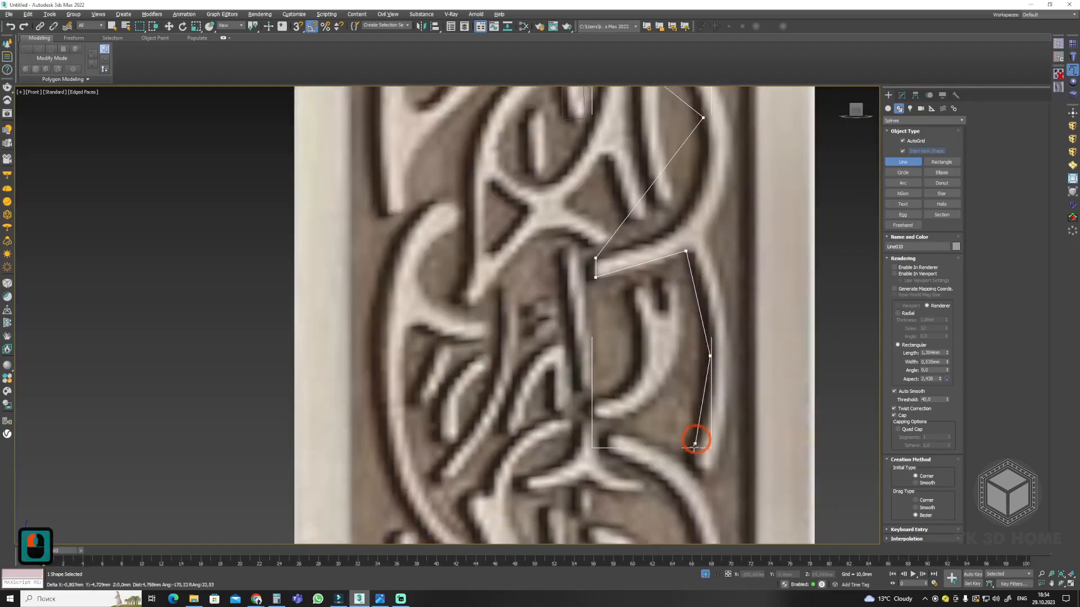
pyautogui.click(674, 305)
pyautogui.click(537, 196)
pyautogui.click(524, 306)
# Convert the double-arc strand's vertices to Bezier.
pyautogui.scroll(-2, 562, 309)
pyautogui.press('1')
pyautogui.keyDown('ctrl'); pyautogui.moveTo(685, 301); pyautogui.dragTo(730, 326); pyautogui.keyUp('ctrl')
pyautogui.rightClick(737, 366)
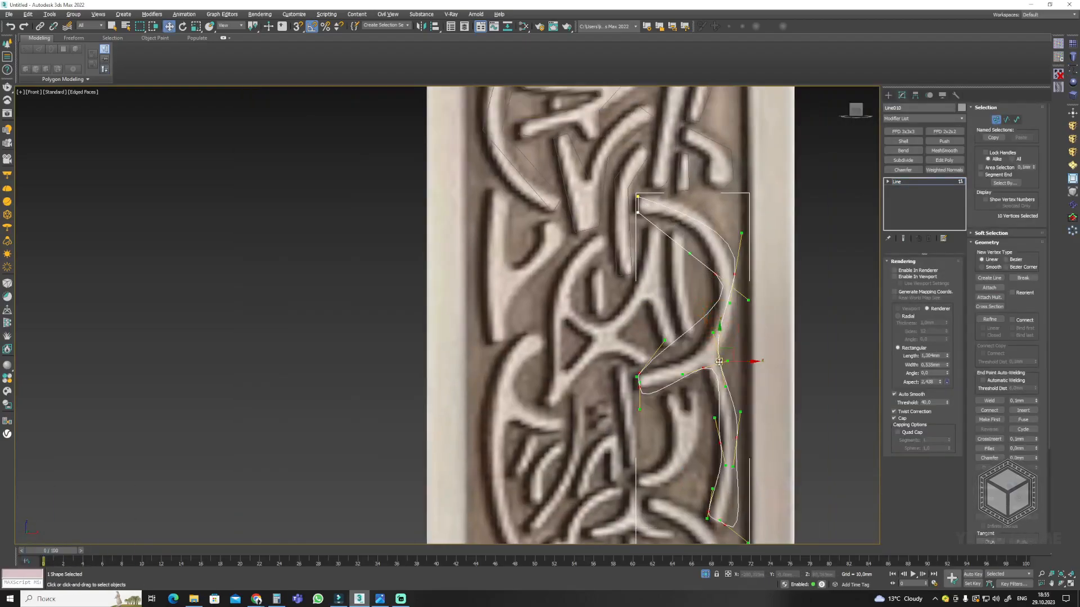
# Adjust the vertices and Bezier handles at the double-arc strand's middle branch to follow the reference's rounded end.
pyautogui.scroll(2, 731, 315)
pyautogui.click(733, 273)
pyautogui.scroll(2, 613, 416)
pyautogui.moveTo(613, 416); pyautogui.dragTo(645, 366, button='middle')
pyautogui.click(624, 390)
pyautogui.rightClick(623, 362)
pyautogui.click(607, 322)
pyautogui.press('e')
pyautogui.moveTo(647, 369); pyautogui.dragTo(638, 380)
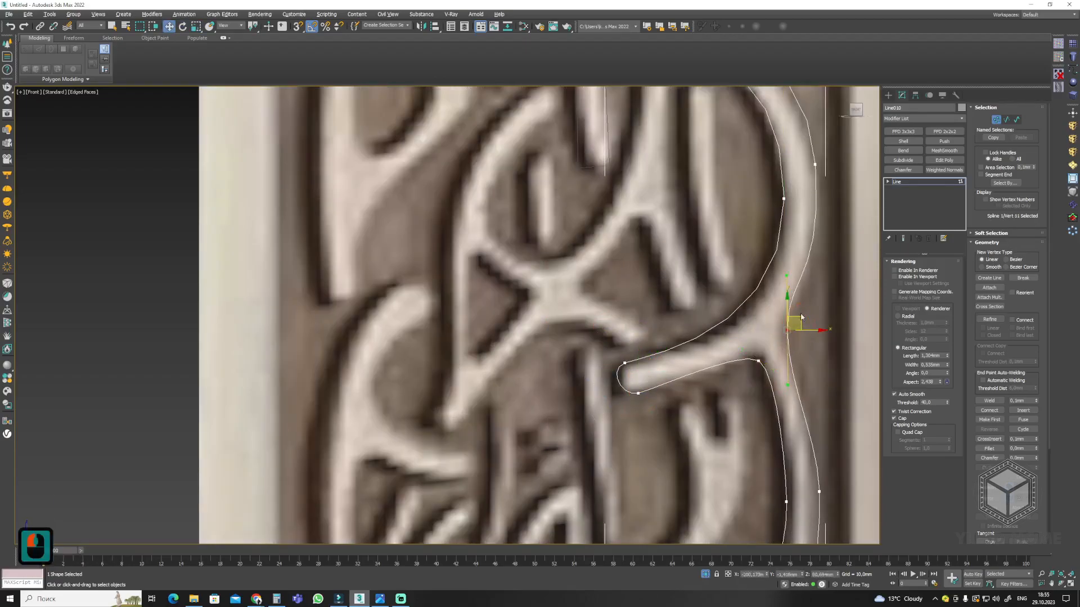
# Fit the double-arc strand's right junction and arc vertices to the carved outline.
pyautogui.moveTo(801, 321); pyautogui.dragTo(803, 324)
pyautogui.click(784, 198)
pyautogui.moveTo(787, 225); pyautogui.dragTo(741, 335, button='middle')
pyautogui.moveTo(737, 438); pyautogui.dragTo(725, 162, button='middle')
pyautogui.click(731, 324)
pyautogui.click(763, 320)
pyautogui.press('r')
# Convert the curved strand's vertices to Bezier and fit its rounded upper end to the reference.
pyautogui.moveTo(702, 461); pyautogui.dragTo(701, 406, button='middle')
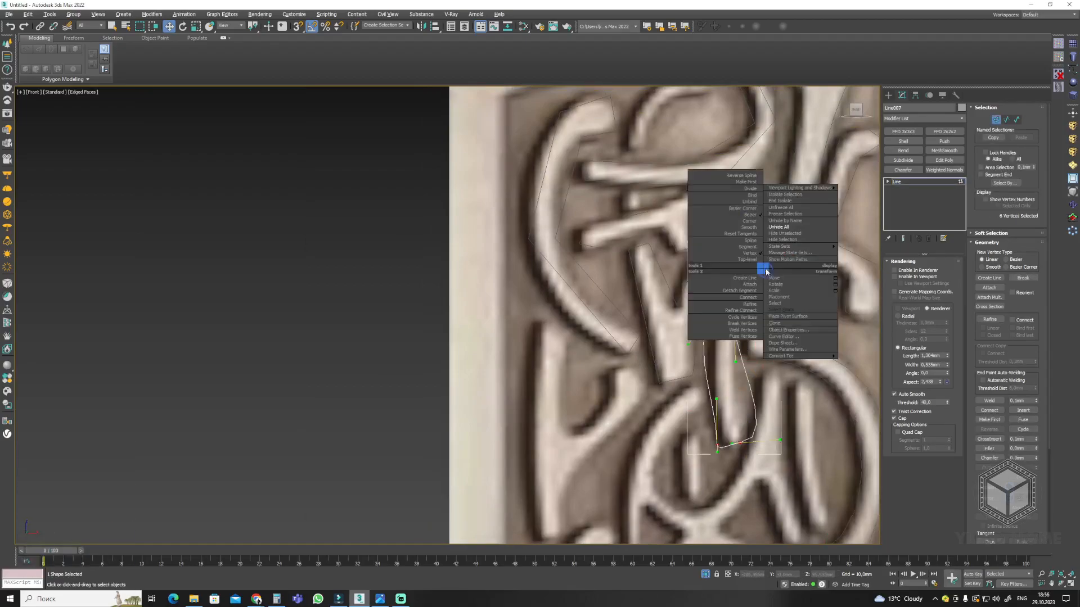
pyautogui.click(766, 272)
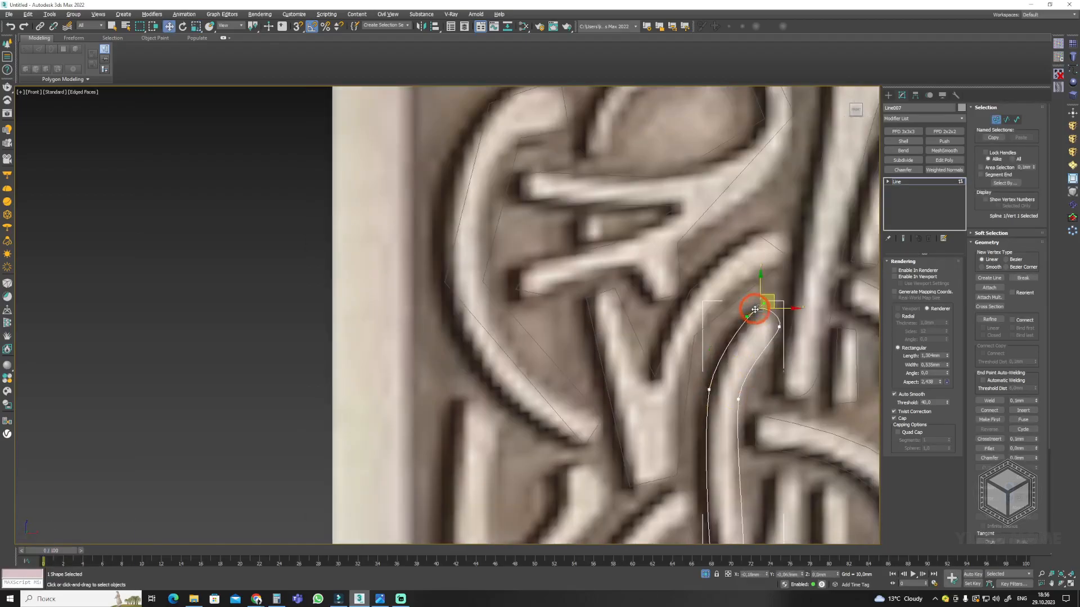
pyautogui.scroll(-3, 755, 309)
# Adjust the Y-shaped strand's vertices and handles so both prongs follow the carved reference.
pyautogui.click(749, 293)
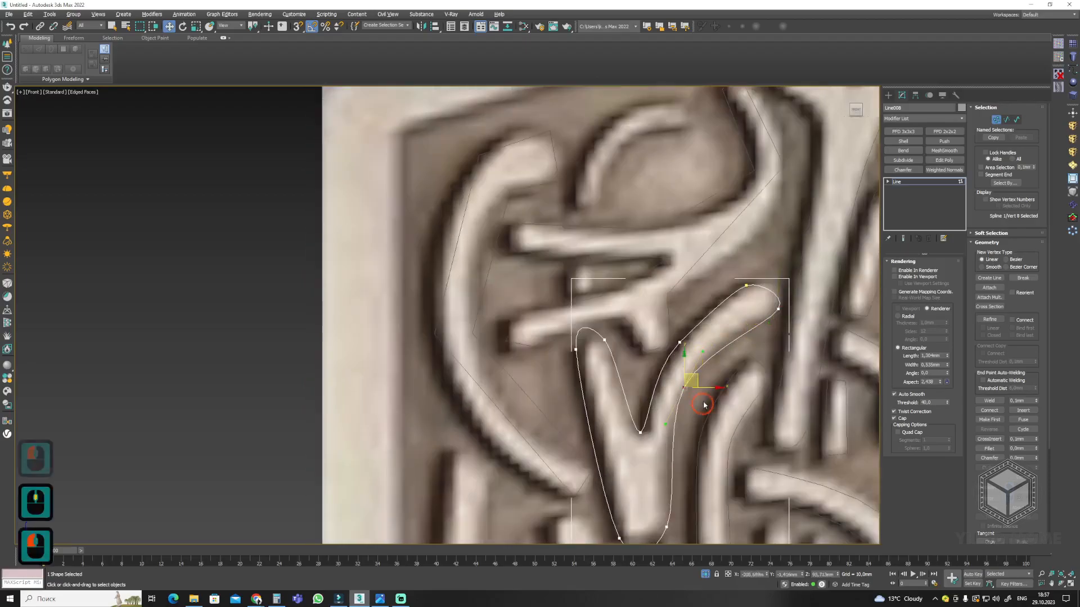
pyautogui.click(715, 419)
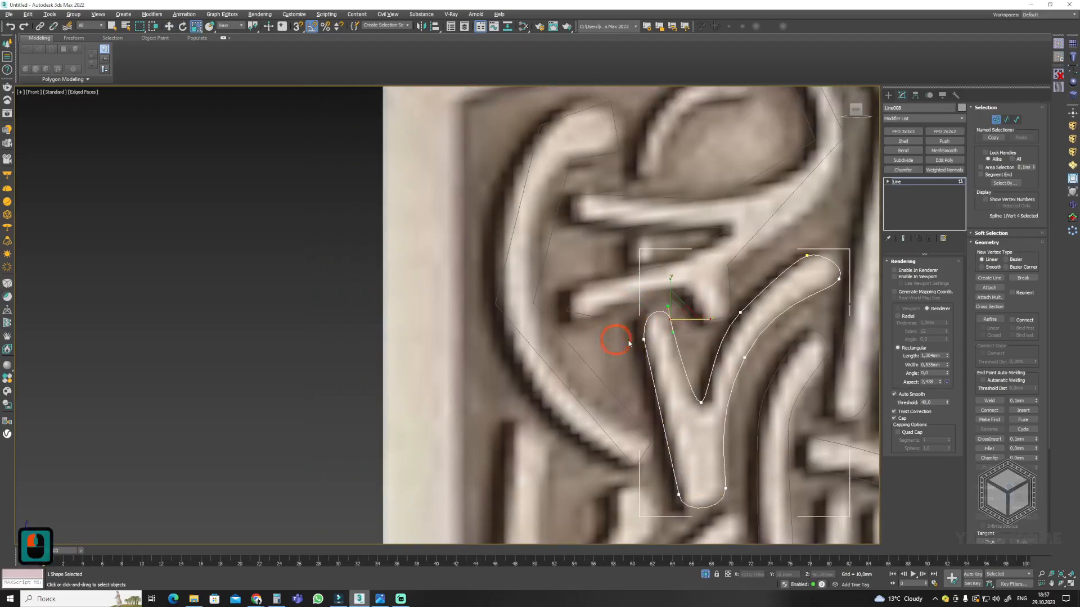
pyautogui.rightClick(700, 311)
# Smooth the branching strand near the ornament's upper edge and fit its rounded tips to the reference.
pyautogui.click(703, 315)
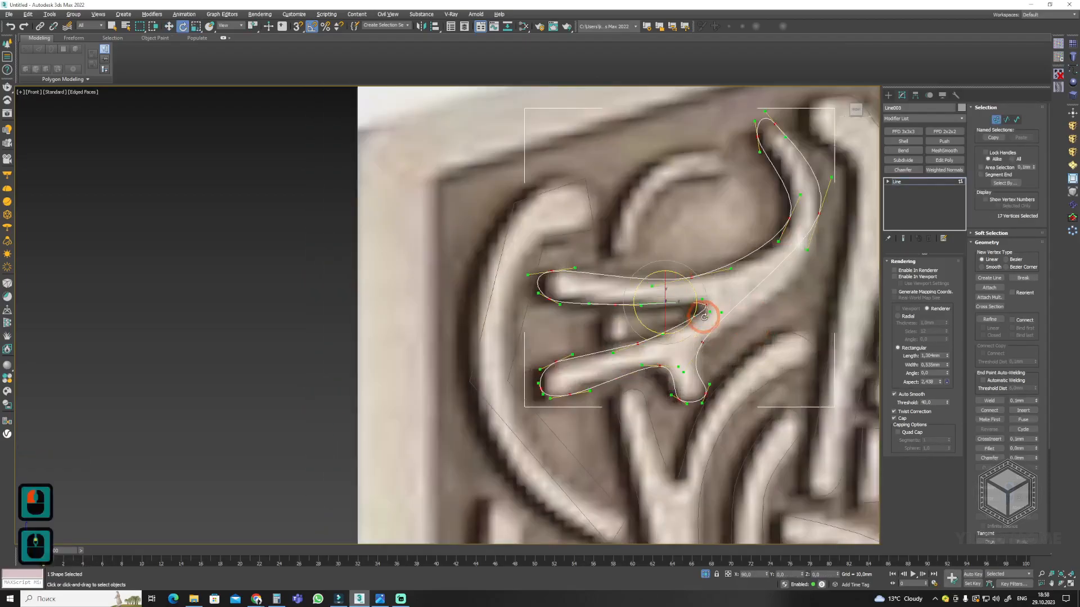
pyautogui.click(549, 410)
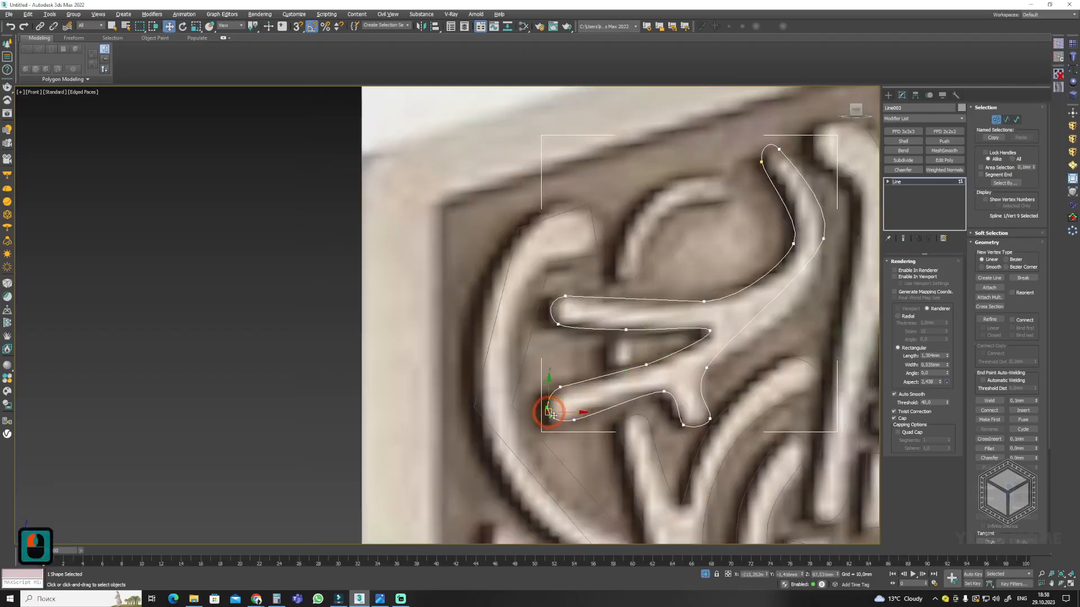
pyautogui.click(631, 376)
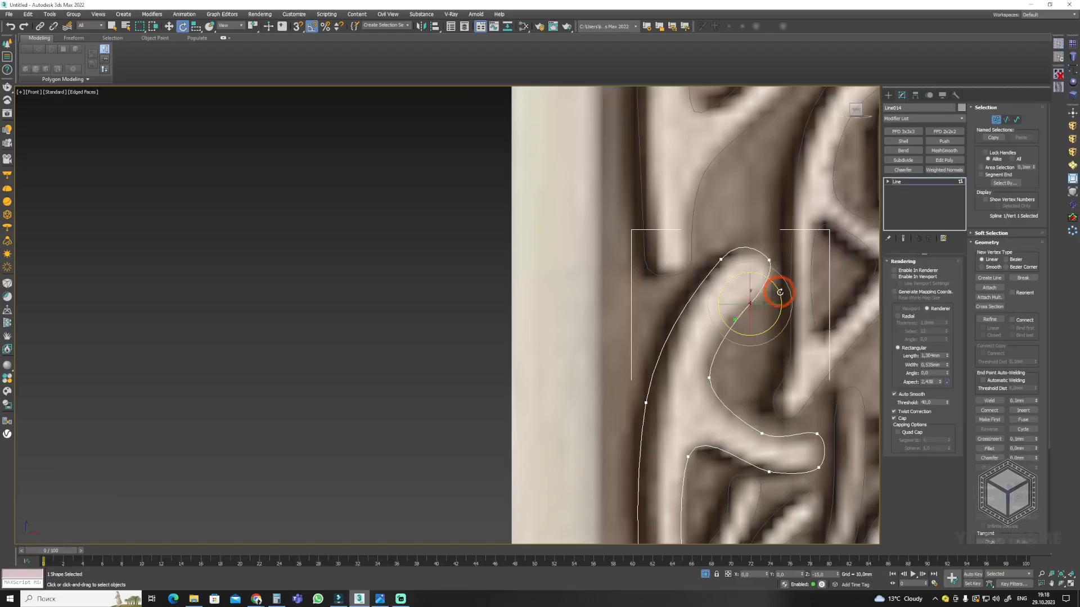
# Attach the traced knotwork strands into one shape and give it thickness with a Shell modifier.
pyautogui.scroll(-10, 777, 243)
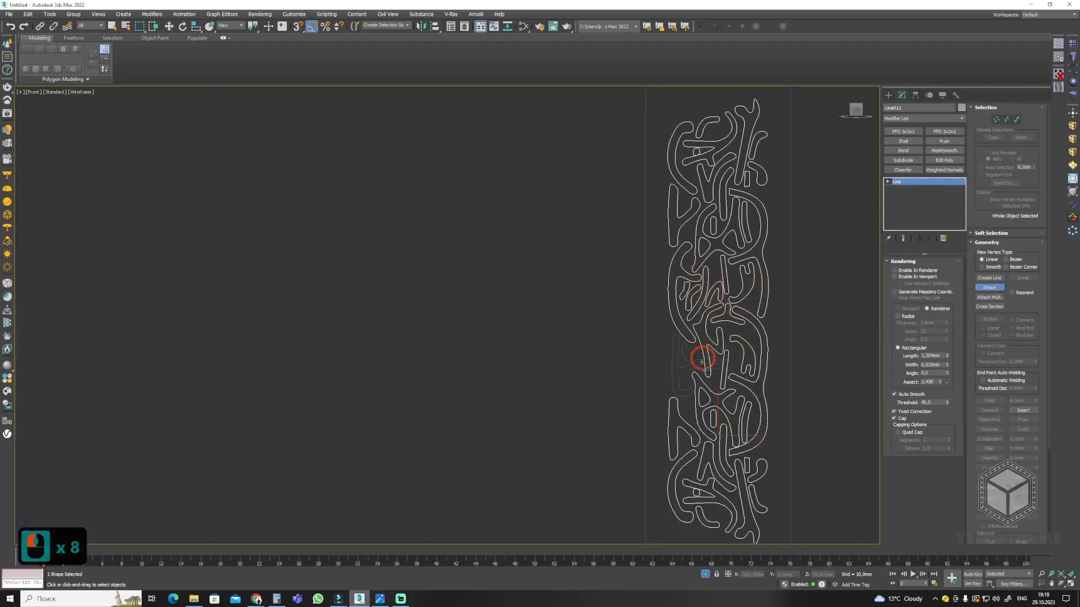
pyautogui.hotkey('alt', 'w')
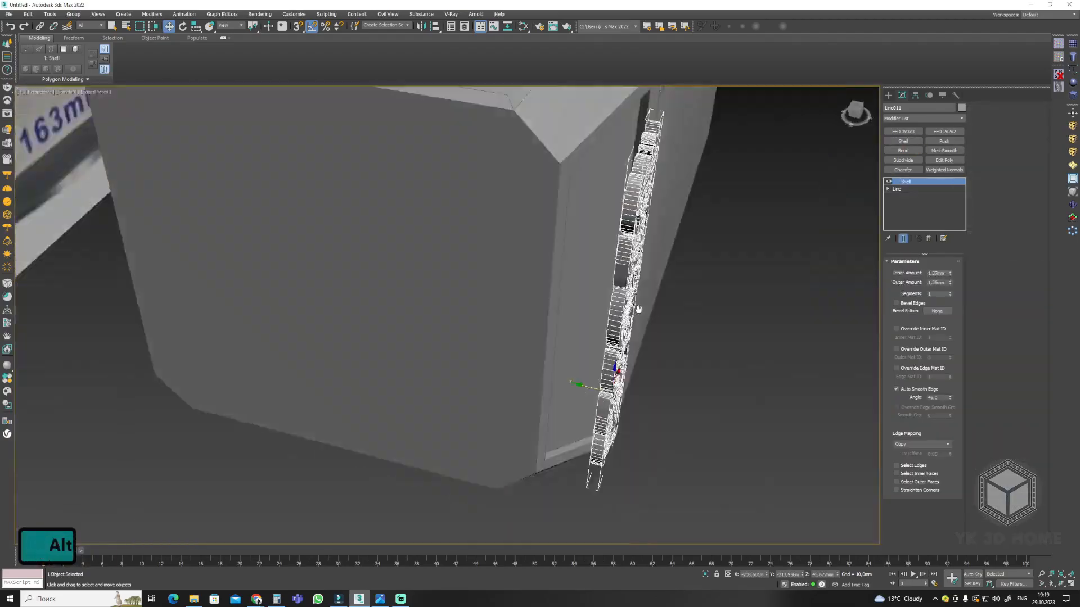
pyautogui.keyDown('alt'); pyautogui.moveTo(638, 309); pyautogui.dragTo(634, 405, button='middle'); pyautogui.keyUp('alt')
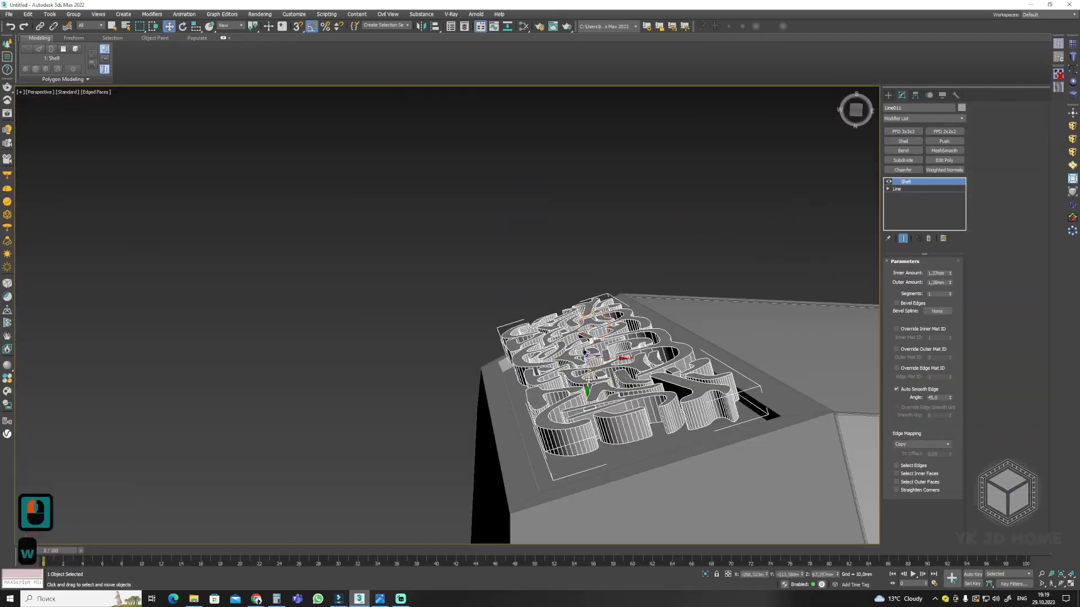
# Move and rotate the shelled knotwork ornament into the recessed corner panel of the hammer head.
pyautogui.keyDown('alt'); pyautogui.moveTo(614, 363); pyautogui.dragTo(487, 397, button='middle'); pyautogui.keyUp('alt')
pyautogui.press('w')
pyautogui.keyDown('alt'); pyautogui.moveTo(500, 359); pyautogui.dragTo(564, 504, button='middle'); pyautogui.keyUp('alt')
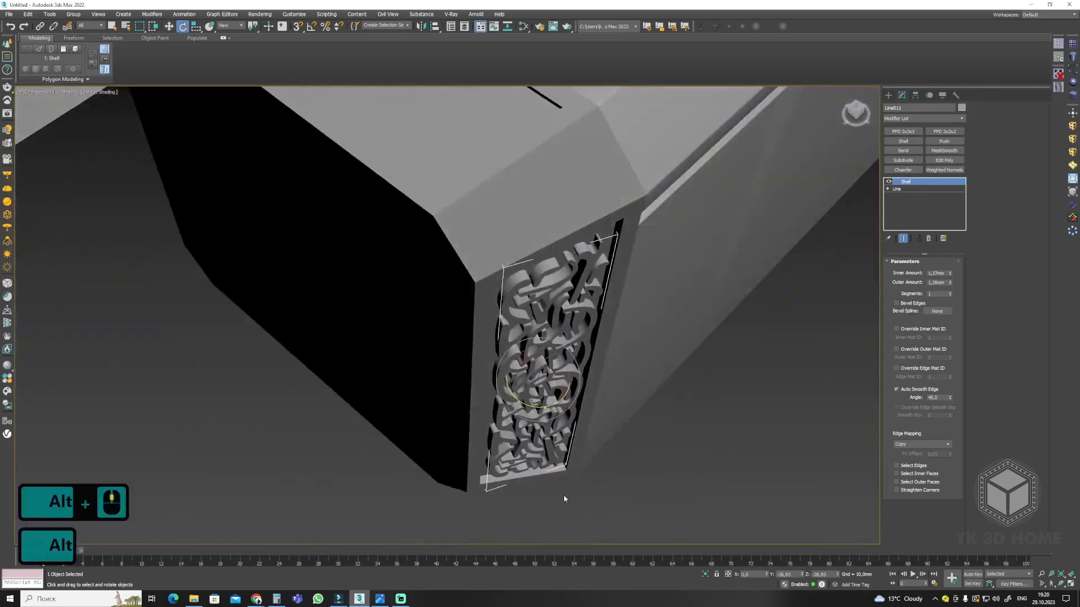
pyautogui.keyDown('alt'); pyautogui.moveTo(548, 404); pyautogui.dragTo(542, 350, button='middle'); pyautogui.keyUp('alt')
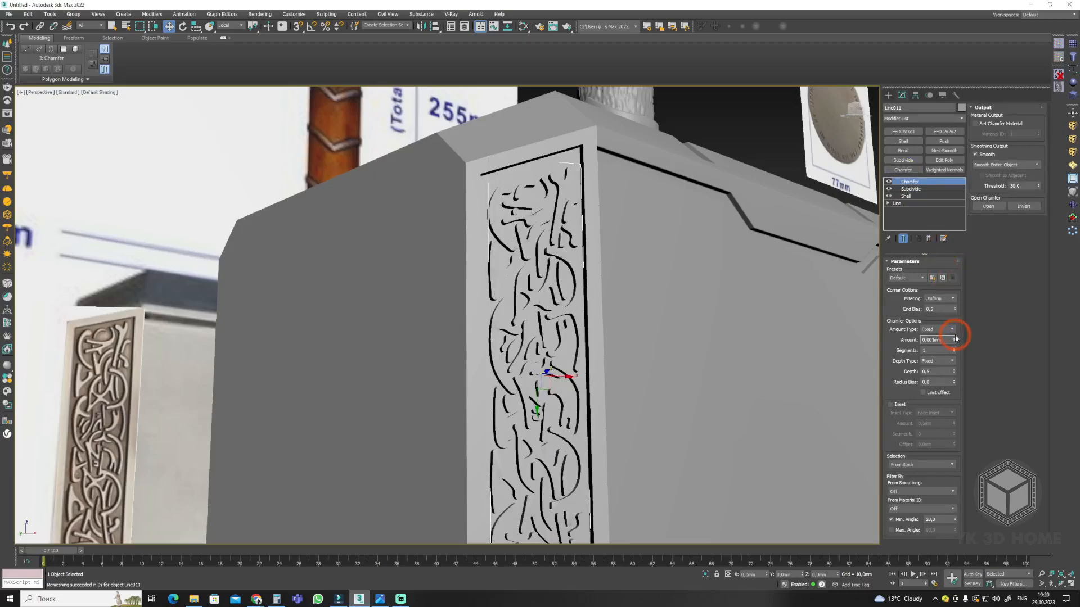
# Give the ornament Subdivide at size 15 and Chamfer at 0,02 mm with 3 segments and minimum angle 75,62.
pyautogui.scroll(8, 564, 301)
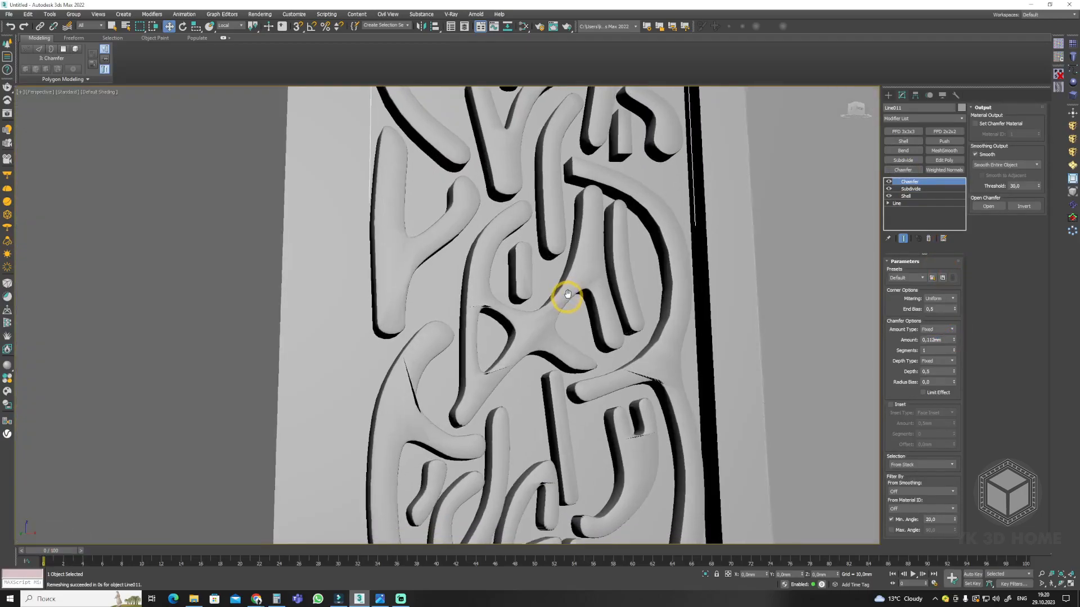
pyautogui.press('F4')
pyautogui.click(911, 189)
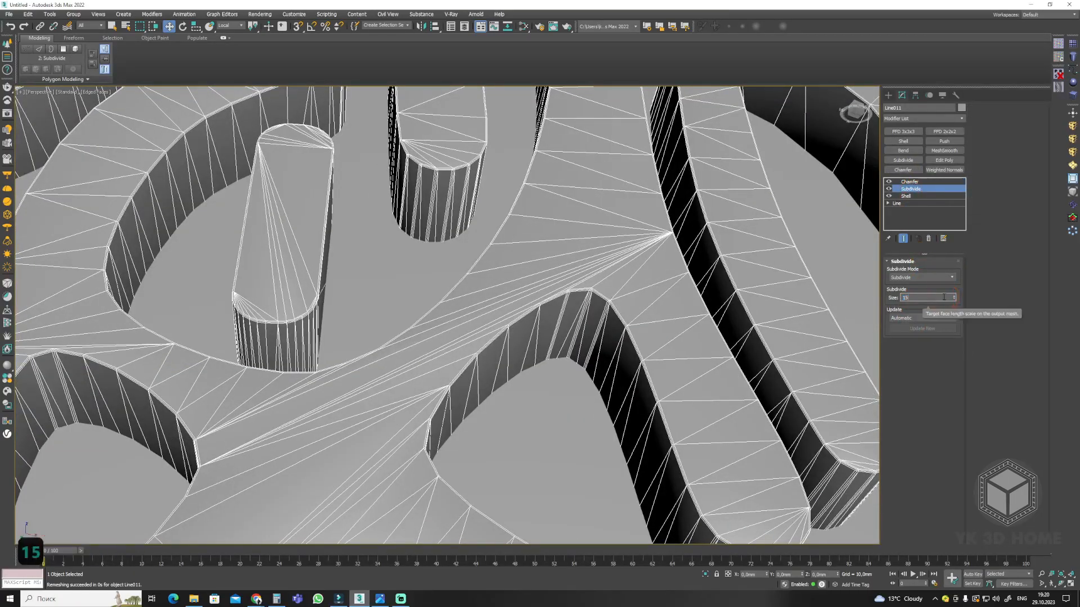
pyautogui.click(910, 182)
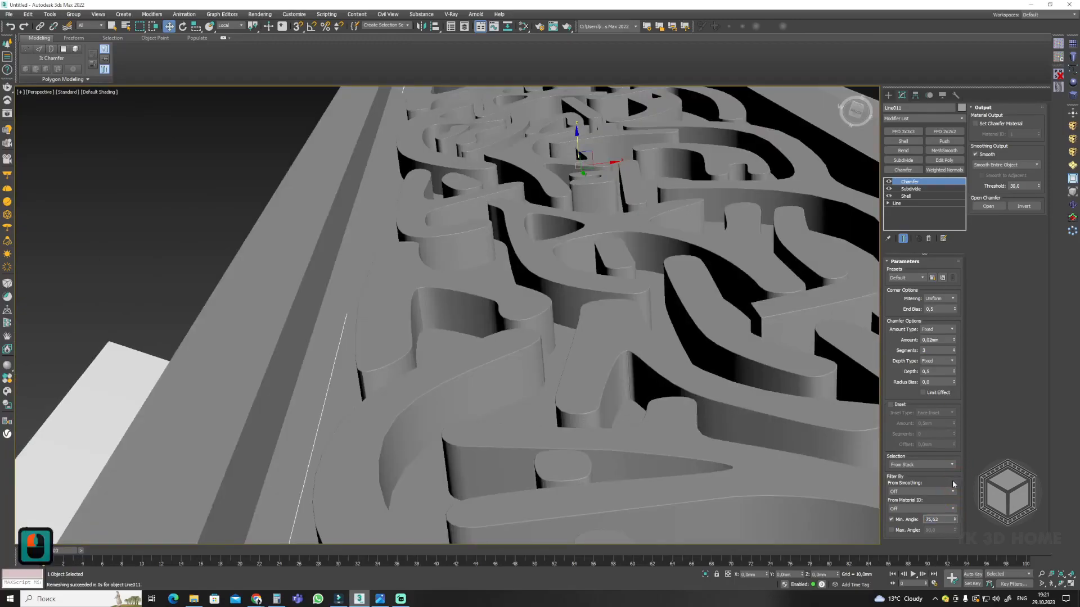
# Switch the reference coordinate system and mirror a copy of the ornament to the head's opposite corner.
pyautogui.scroll(-5, 651, 381)
pyautogui.keyDown('alt'); pyautogui.moveTo(647, 326); pyautogui.dragTo(627, 304, button='middle'); pyautogui.keyUp('alt')
pyautogui.scroll(-3, 658, 424)
pyautogui.click(240, 26)
pyautogui.click(229, 33)
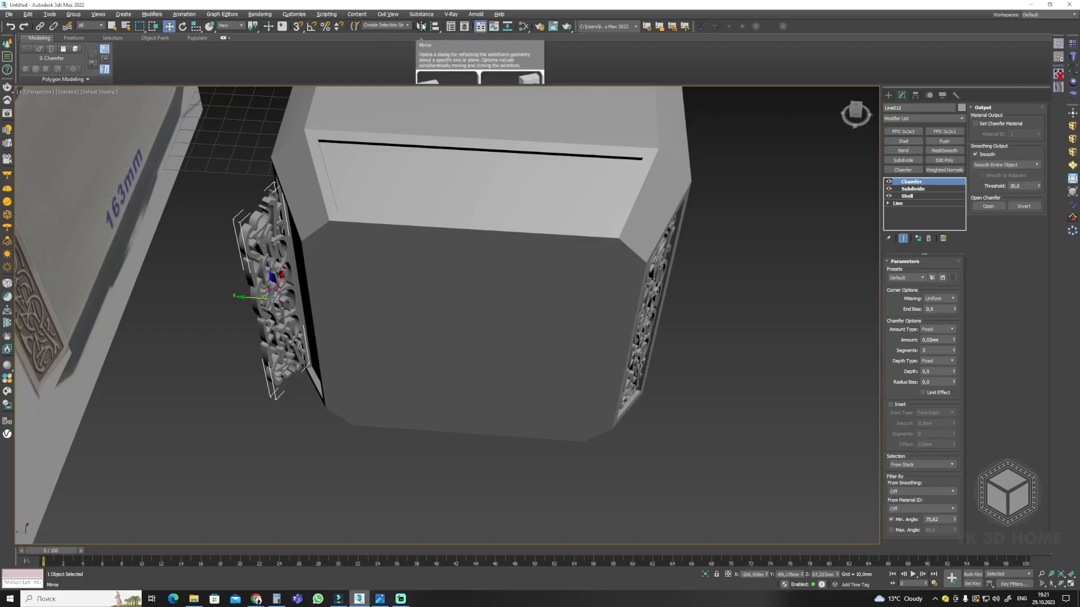
pyautogui.click(523, 367)
# Move the mirrored ornament into its corner recess and fine-tune its depth against the panel.
pyautogui.moveTo(249, 297); pyautogui.dragTo(280, 299)
pyautogui.scroll(5, 281, 304)
pyautogui.keyDown('alt'); pyautogui.moveTo(449, 330); pyautogui.dragTo(474, 312, button='middle'); pyautogui.keyUp('alt')
pyautogui.moveTo(475, 312); pyautogui.dragTo(475, 317)
pyautogui.keyDown('alt'); pyautogui.moveTo(476, 316); pyautogui.dragTo(450, 337, button='middle'); pyautogui.keyUp('alt')
pyautogui.moveTo(454, 334); pyautogui.dragTo(451, 334)
pyautogui.keyDown('alt'); pyautogui.moveTo(451, 334); pyautogui.dragTo(494, 343, button='middle'); pyautogui.keyUp('alt')
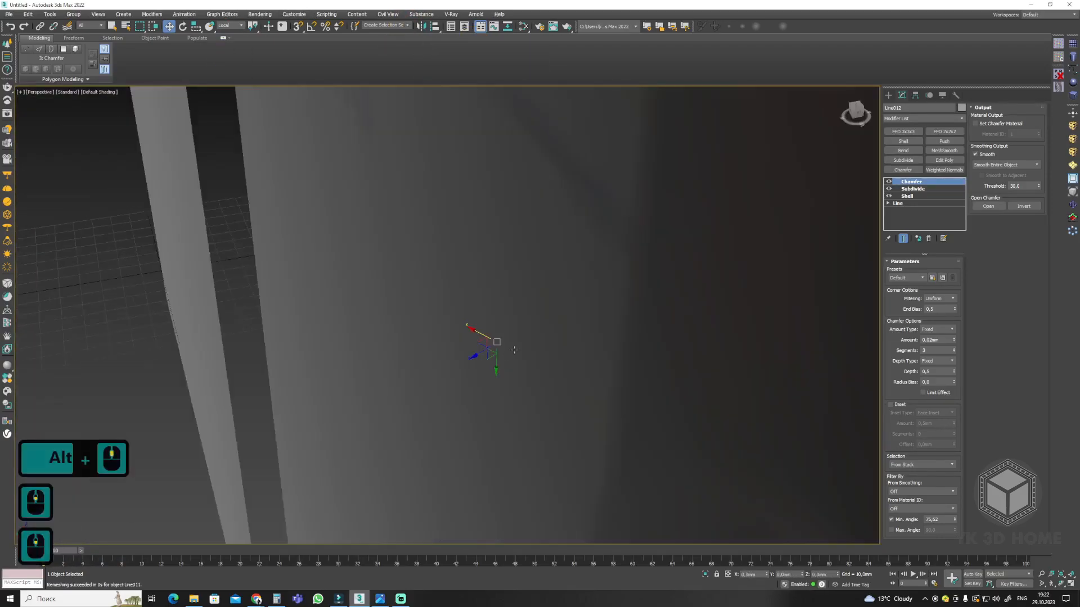
# Copy the selected corner ornaments with a rotation and adjust their placement on the hammer head.
pyautogui.scroll(-5, 495, 343)
pyautogui.keyDown('ctrl'); pyautogui.click(567, 342); pyautogui.keyUp('ctrl')
pyautogui.keyDown('shift'); pyautogui.moveTo(454, 301); pyautogui.dragTo(453, 302); pyautogui.keyUp('shift')
pyautogui.keyDown('alt'); pyautogui.moveTo(523, 349); pyautogui.dragTo(508, 380, button='middle'); pyautogui.keyUp('alt')
pyautogui.press('w')
pyautogui.click(241, 26)
pyautogui.click(229, 32)
pyautogui.click(443, 347)
# Select the hammer head's corner ornaments, check them in isolation and group them.
pyautogui.scroll(-6, 444, 347)
pyautogui.scroll(6, 508, 381)
pyautogui.keyDown('alt'); pyautogui.moveTo(558, 292); pyautogui.dragTo(394, 281, button='middle'); pyautogui.keyUp('alt')
pyautogui.press('F4')
pyautogui.moveTo(478, 192); pyautogui.dragTo(542, 457)
pyautogui.hotkey('alt', 'q')
pyautogui.keyDown('alt'); pyautogui.moveTo(542, 394); pyautogui.dragTo(607, 427, button='middle'); pyautogui.keyUp('alt')
pyautogui.keyDown('alt'); pyautogui.moveTo(506, 349); pyautogui.dragTo(585, 382, button='middle'); pyautogui.keyUp('alt')
pyautogui.hotkey('alt', 'q')
pyautogui.click(83, 22)
pyautogui.click(90, 98)
pyautogui.click(529, 316)
# Align the ornament group's pivot to the hammer head.
pyautogui.keyDown('alt'); pyautogui.moveTo(529, 327); pyautogui.dragTo(460, 331, button='middle'); pyautogui.keyUp('alt')
pyautogui.click(459, 331)
pyautogui.press('Insert')
pyautogui.hotkey('alt', 'a')
pyautogui.click(551, 332)
pyautogui.click(542, 369)
pyautogui.moveTo(542, 369)
pyautogui.keyDown('alt'); pyautogui.mouseDown(button='middle')
pyautogui.moveTo(535, 378)
pyautogui.moveTo(526, 369)
pyautogui.mouseUp(button='middle'); pyautogui.keyUp('alt')
# Mirror a copy of the ornament group to the other side of the hammer head.
pyautogui.click(421, 26)
pyautogui.moveTo(534, 223); pyautogui.dragTo(306, 257)
pyautogui.click(308, 364)
pyautogui.click(289, 401)
pyautogui.press('F4')
# Select the pommel reference image plane and move it toward the handle.
pyautogui.moveTo(516, 385)
pyautogui.mouseDown(button='middle')
pyautogui.moveTo(515, 403)
pyautogui.moveTo(562, 393)
pyautogui.moveTo(596, 326)
pyautogui.moveTo(485, 404)
pyautogui.moveTo(458, 396)
pyautogui.moveTo(543, 405)
pyautogui.mouseUp(button='middle')
pyautogui.scroll(-4, 485, 403)
pyautogui.scroll(3, 543, 405)
pyautogui.moveTo(543, 197); pyautogui.dragTo(557, 269, button='middle')
pyautogui.click(558, 269)
pyautogui.scroll(4, 558, 269)
pyautogui.keyDown('alt'); pyautogui.moveTo(558, 270); pyautogui.dragTo(567, 253, button='middle'); pyautogui.keyUp('alt')
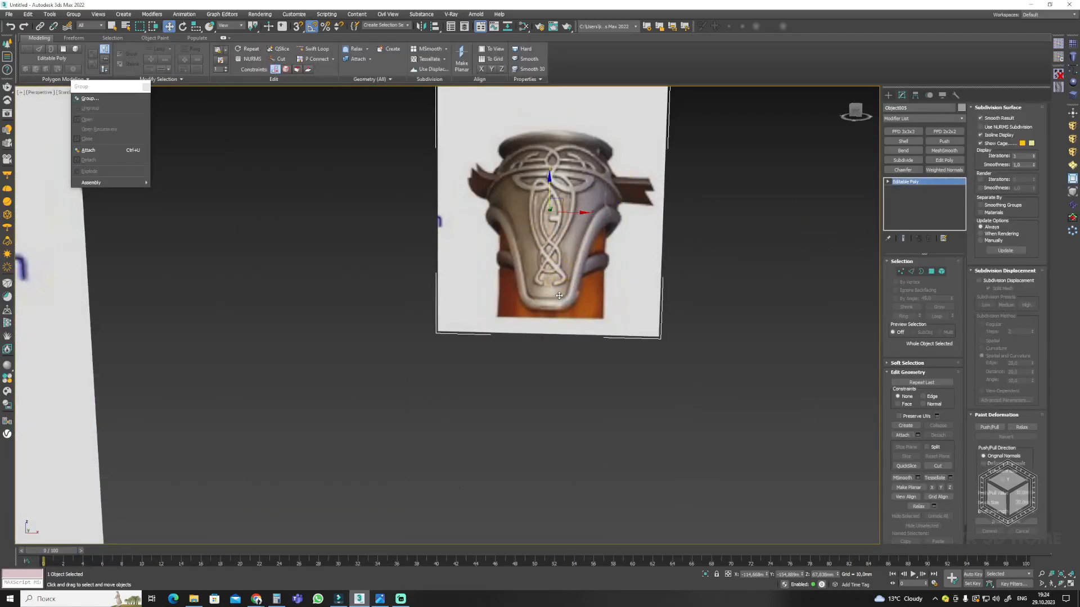
pyautogui.scroll(-8, 579, 264)
pyautogui.scroll(5, 553, 263)
pyautogui.scroll(-4, 554, 263)
pyautogui.keyDown('alt'); pyautogui.moveTo(553, 263); pyautogui.dragTo(483, 315, button='middle'); pyautogui.keyUp('alt')
pyautogui.moveTo(563, 247); pyautogui.dragTo(423, 267)
# Place the pommel reference plane over the handle's upper end in the front view.
pyautogui.press('f')
pyautogui.press('F3')
pyautogui.moveTo(582, 206)
pyautogui.mouseDown(button='middle')
pyautogui.moveTo(603, 241)
pyautogui.moveTo(393, 529)
pyautogui.mouseUp(button='middle')
pyautogui.scroll(3, 585, 225)
pyautogui.moveTo(589, 210); pyautogui.dragTo(523, 191)
pyautogui.hotkey('alt', 'x')
pyautogui.scroll(3, 563, 253)
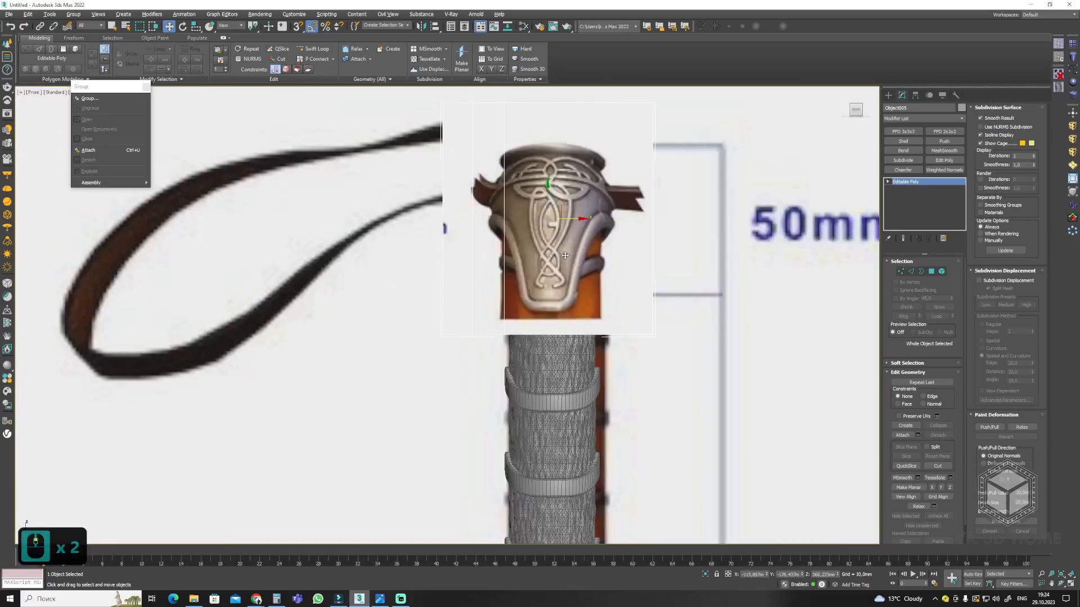
# Fine-tune the pommel reference plane's size and position so it lines up with the modelled handle.
pyautogui.moveTo(564, 253); pyautogui.dragTo(581, 267, button='middle')
pyautogui.press('r')
pyautogui.hotkey('ctrl', 'z')
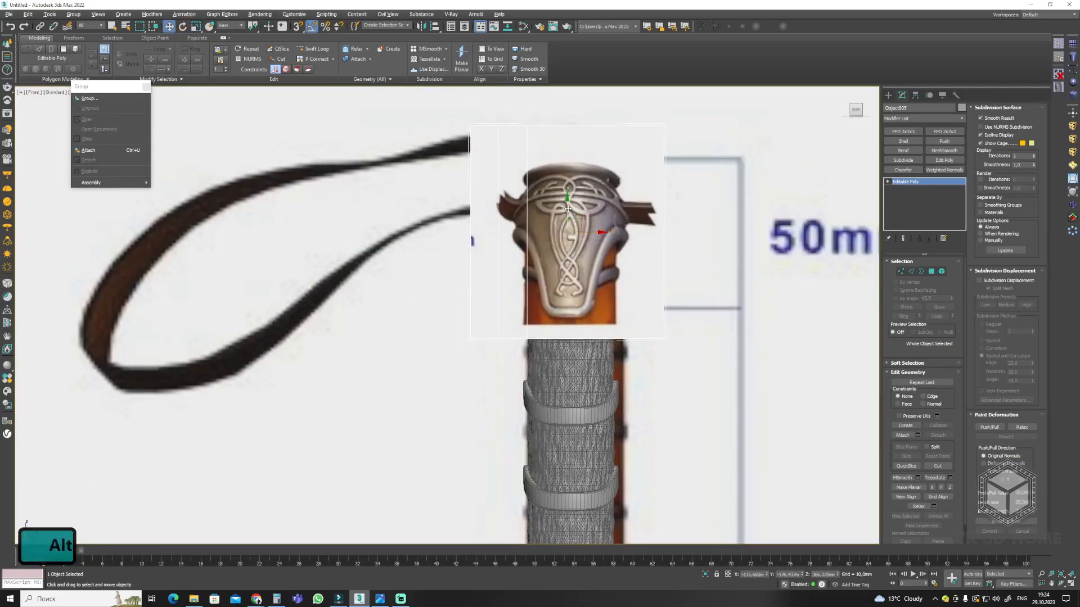
pyautogui.hotkey('alt', 'x')
pyautogui.hotkey('alt', 'x')
pyautogui.hotkey('alt', 'x')
pyautogui.moveTo(573, 213); pyautogui.dragTo(575, 215)
pyautogui.hotkey('alt', 'x')
pyautogui.scroll(-2, 575, 215)
pyautogui.moveTo(575, 215); pyautogui.dragTo(613, 244, button='middle')
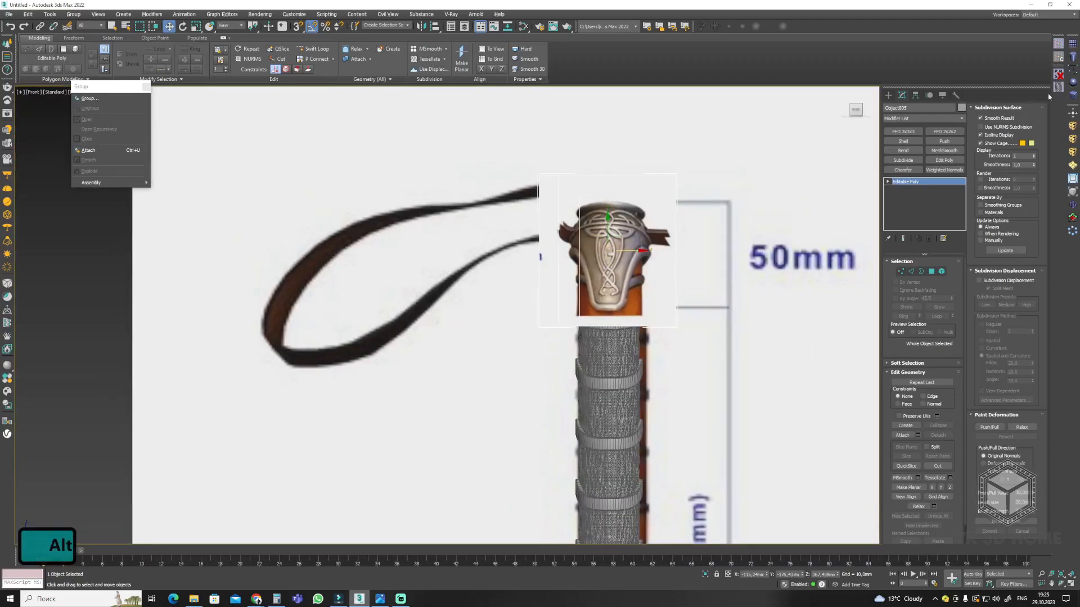
# Create a cylinder for the pommel near the handle.
pyautogui.hotkey('alt', 'w')
pyautogui.middleClick(692, 413)
pyautogui.hotkey('alt', 'w')
pyautogui.click(888, 95)
pyautogui.click(902, 172)
pyautogui.moveTo(626, 437); pyautogui.dragTo(644, 439)
pyautogui.click(636, 409)
# Align the cylinder to the handle and raise it over the pommel in the front reference.
pyautogui.keyDown('alt'); pyautogui.moveTo(636, 410); pyautogui.dragTo(635, 415, button='middle'); pyautogui.keyUp('alt')
pyautogui.hotkey('alt', 'a')
pyautogui.click(607, 210)
pyautogui.click(386, 367)
pyautogui.keyDown('alt'); pyautogui.moveTo(612, 236); pyautogui.dragTo(620, 208, button='middle'); pyautogui.keyUp('alt')
pyautogui.scroll(5, 621, 208)
pyautogui.press('f')
pyautogui.scroll(4, 618, 236)
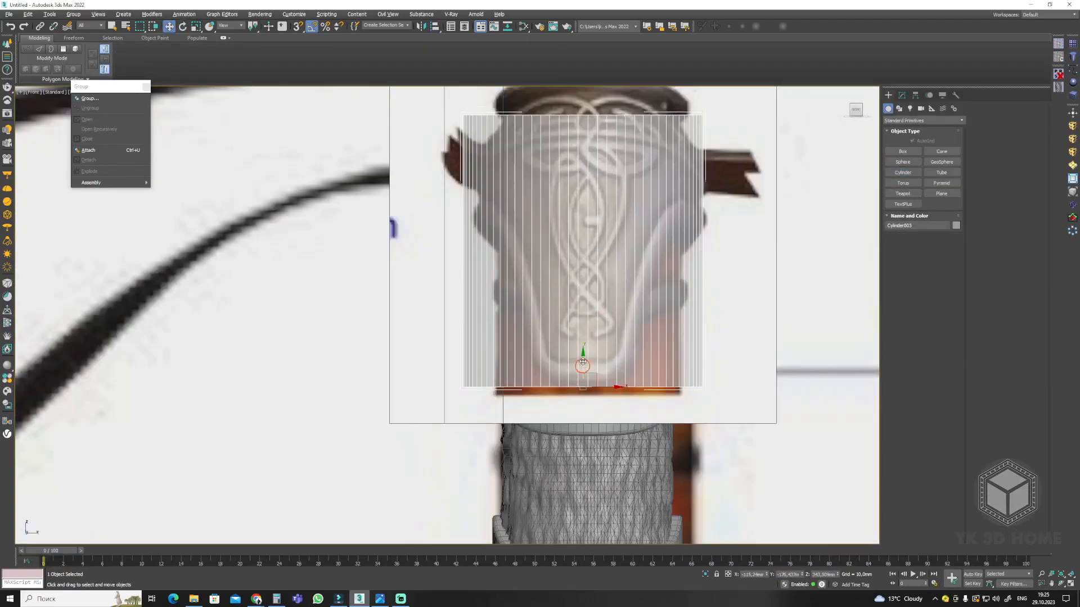
pyautogui.moveTo(582, 354); pyautogui.dragTo(583, 349)
# Set the pommel cylinder's sides to 24.
pyautogui.click(901, 95)
pyautogui.moveTo(953, 308); pyautogui.dragTo(955, 331)
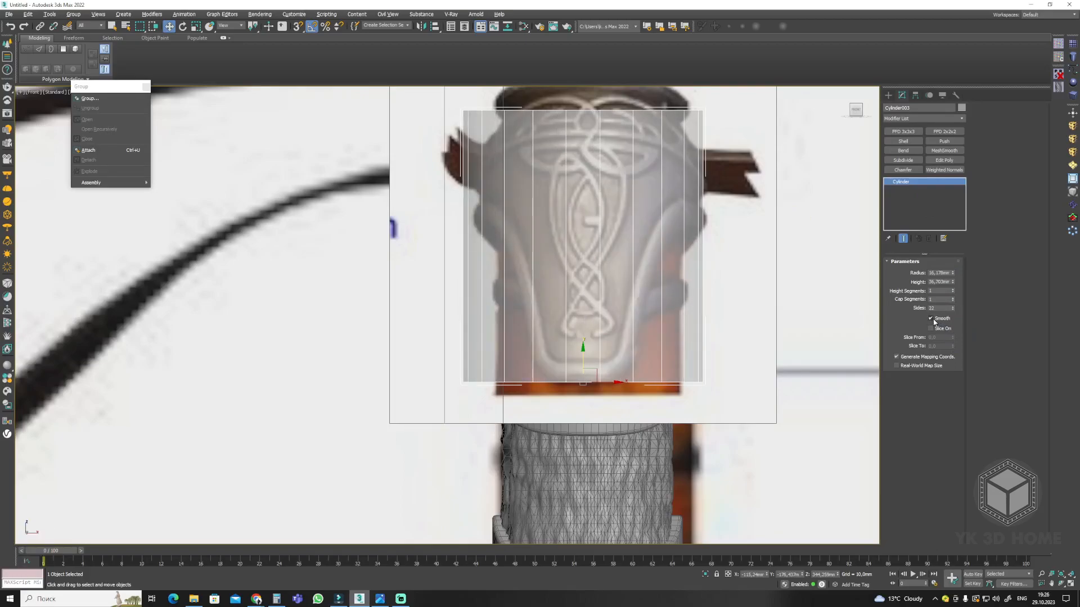
pyautogui.click(953, 306)
pyautogui.moveTo(615, 382); pyautogui.dragTo(631, 414, button='middle')
# Convert the cylinder to an editable poly and raise its top ring of vertices toward the pommel's rim.
pyautogui.click(1072, 221)
pyautogui.press('1')
pyautogui.moveTo(445, 116); pyautogui.dragTo(748, 169)
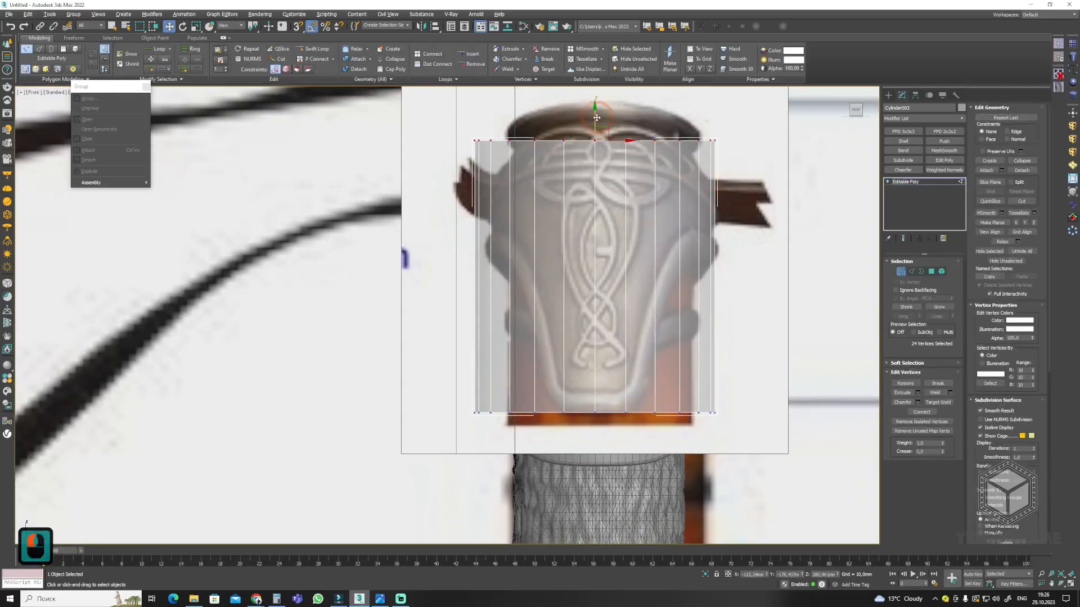
pyautogui.moveTo(596, 118); pyautogui.dragTo(595, 104)
pyautogui.moveTo(585, 171); pyautogui.dragTo(588, 220, button='middle')
# Shape the cylinder's top face into a narrower tapered shoulder matching the pommel reference.
pyautogui.press('1')
pyautogui.moveTo(636, 364); pyautogui.dragTo(698, 419, button='middle')
pyautogui.click(653, 229)
pyautogui.hotkey('alt', 'w')
pyautogui.press('4')
pyautogui.click(751, 367)
pyautogui.moveTo(757, 160); pyautogui.dragTo(737, 194, button='middle')
pyautogui.moveTo(731, 170); pyautogui.dragTo(734, 196)
# Insert a horizontal edge loop around the pommel below its tapered shoulder with Swift Loop.
pyautogui.hotkey('alt', '1')
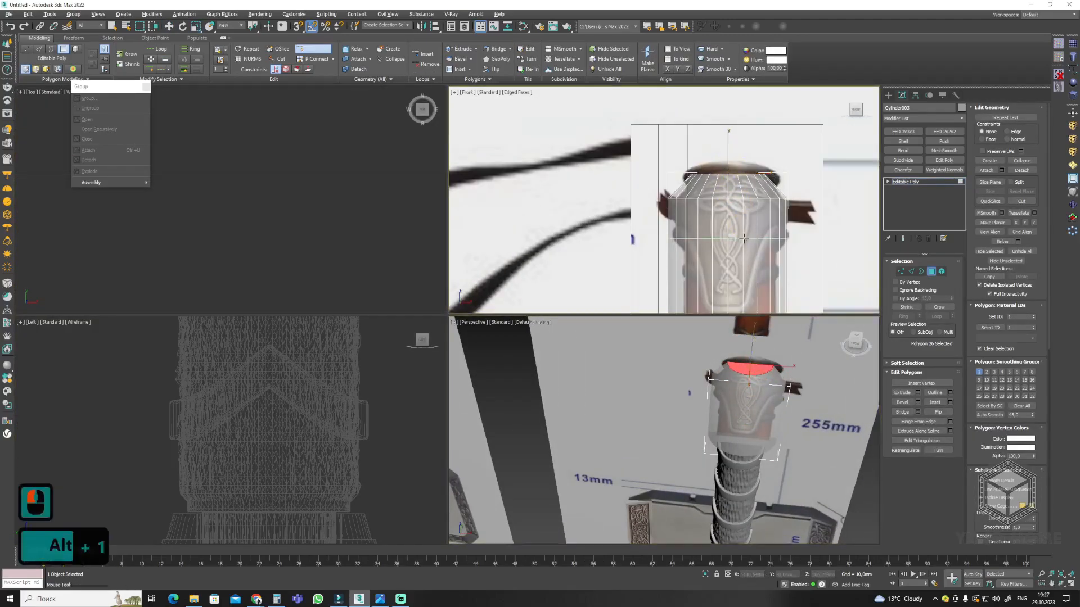
pyautogui.moveTo(732, 229); pyautogui.dragTo(721, 141, button='middle')
pyautogui.press('2')
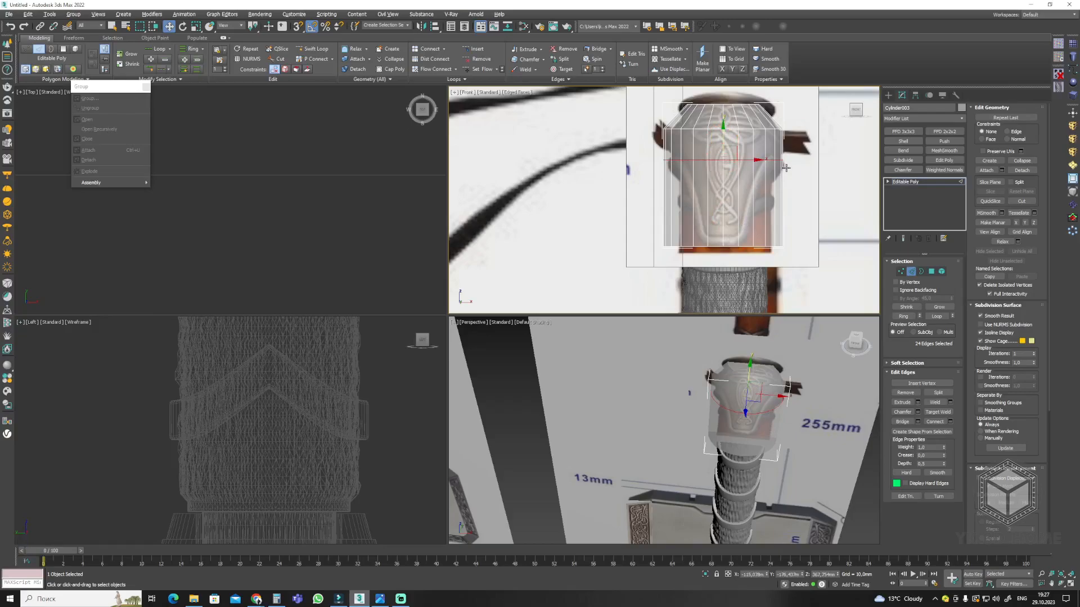
# Cut edges down the pommel's front along the right border of the shield-shaped plate.
pyautogui.scroll(3, 776, 163)
pyautogui.scroll(2, 760, 152)
pyautogui.click(768, 152)
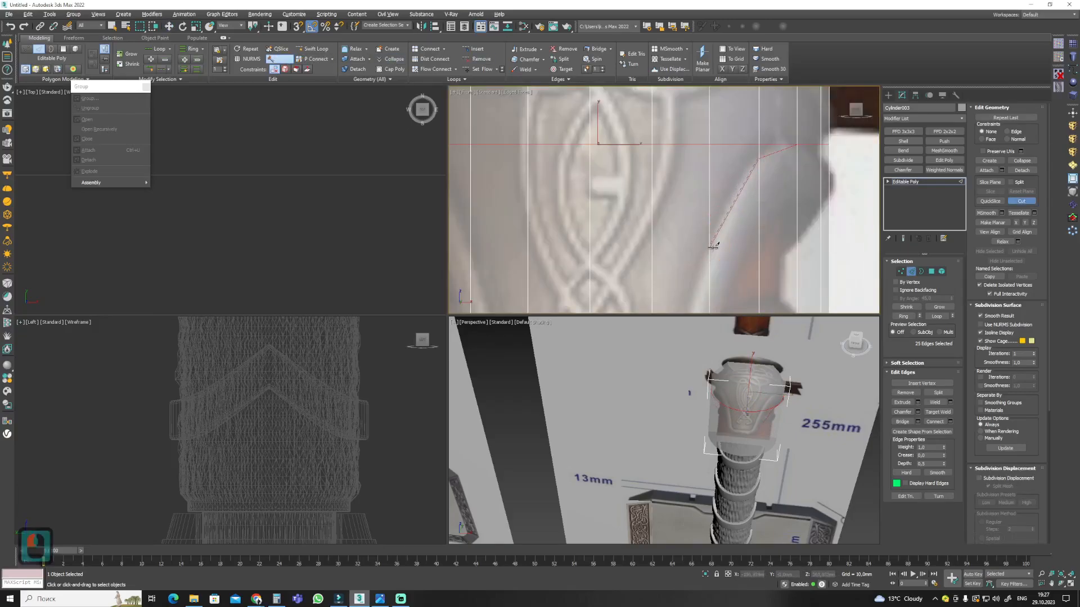
pyautogui.click(711, 242)
pyautogui.scroll(-1, 711, 241)
pyautogui.moveTo(711, 242); pyautogui.dragTo(745, 142, button='middle')
pyautogui.click(707, 288)
pyautogui.moveTo(706, 287); pyautogui.dragTo(725, 195, button='middle')
pyautogui.scroll(-2, 723, 195)
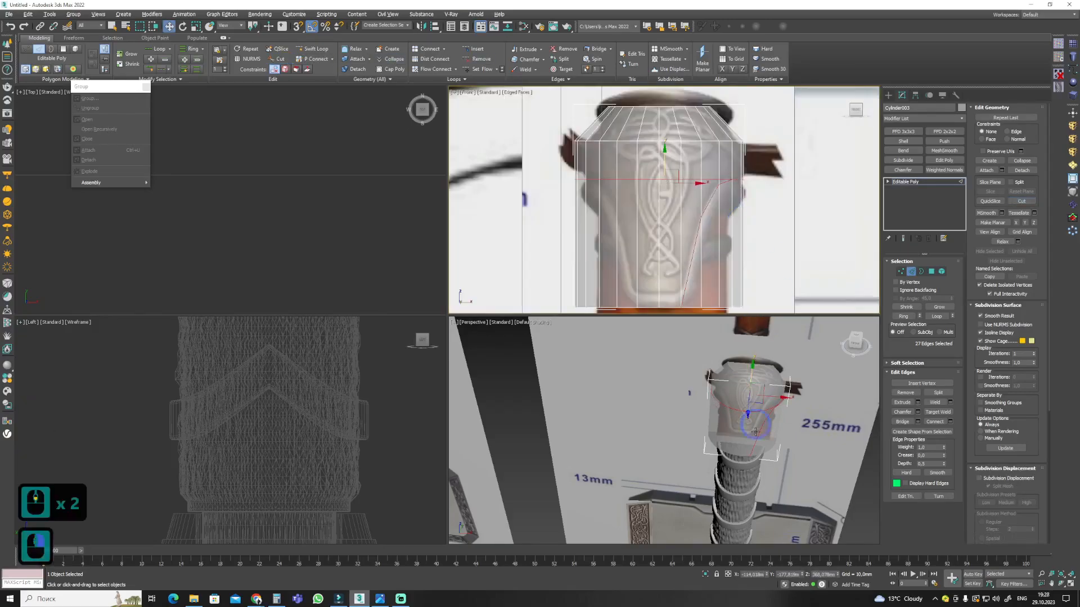
# Delete the vertices forming the back half of the pommel cylinder, keeping the front half with the shield outline.
pyautogui.hotkey('alt', 'w')
pyautogui.press('F3')
pyautogui.press('F4')
pyautogui.hotkey('alt', 'x')
pyautogui.keyDown('alt'); pyautogui.moveTo(573, 354); pyautogui.dragTo(682, 318, button='middle'); pyautogui.keyUp('alt')
pyautogui.click(914, 181)
pyautogui.click(1072, 204)
pyautogui.click(905, 288)
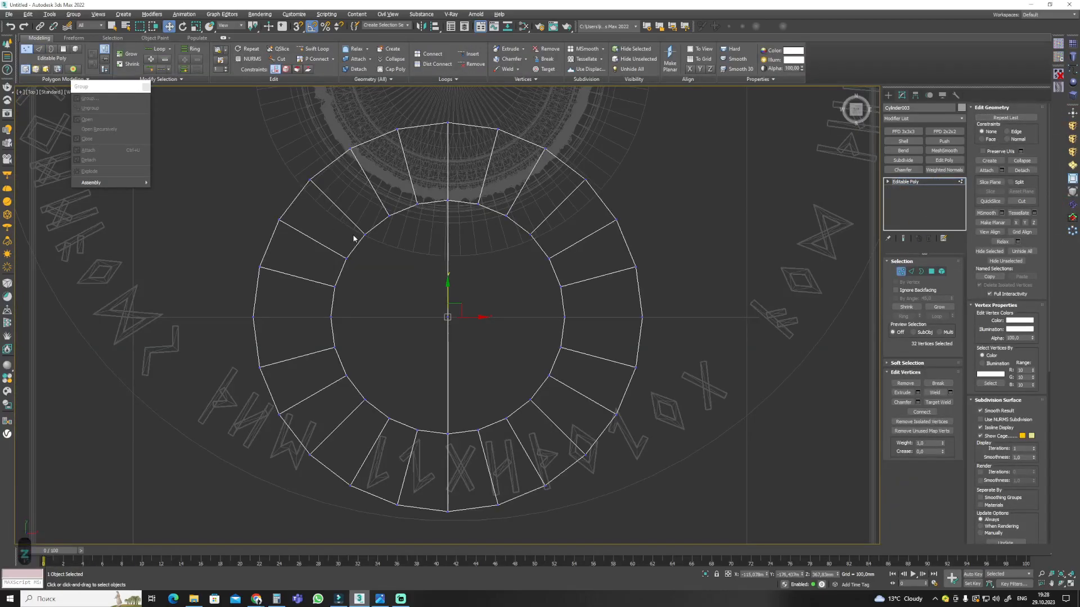
pyautogui.scroll(-4, 518, 324)
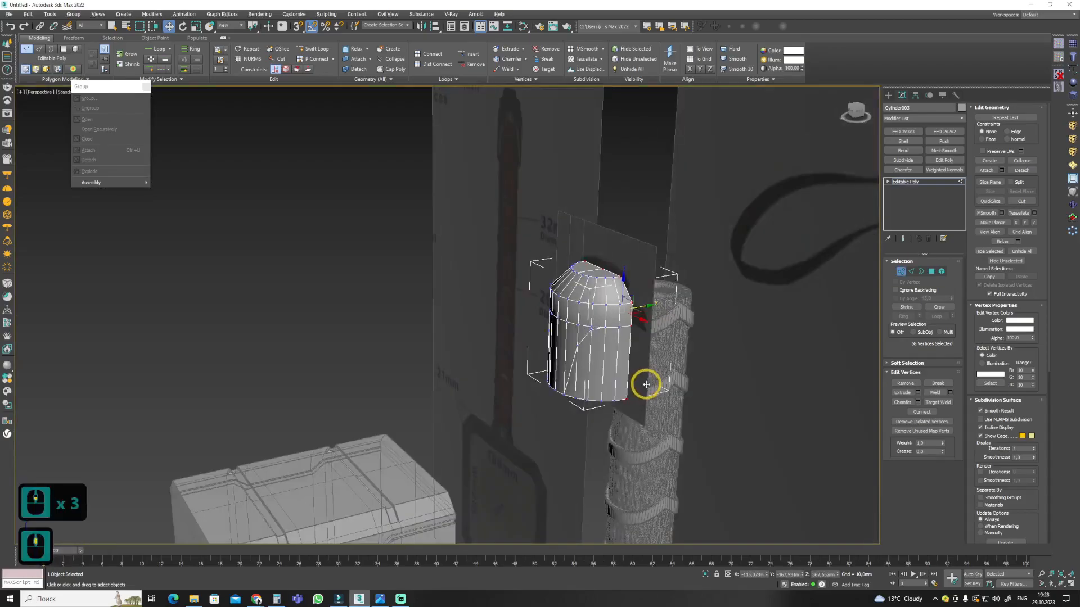
pyautogui.keyDown('alt'); pyautogui.moveTo(646, 380); pyautogui.dragTo(619, 378, button='middle'); pyautogui.keyUp('alt')
pyautogui.hotkey('alt', 'w')
pyautogui.moveTo(160, 260); pyautogui.dragTo(372, 198)
pyautogui.press('Delete')
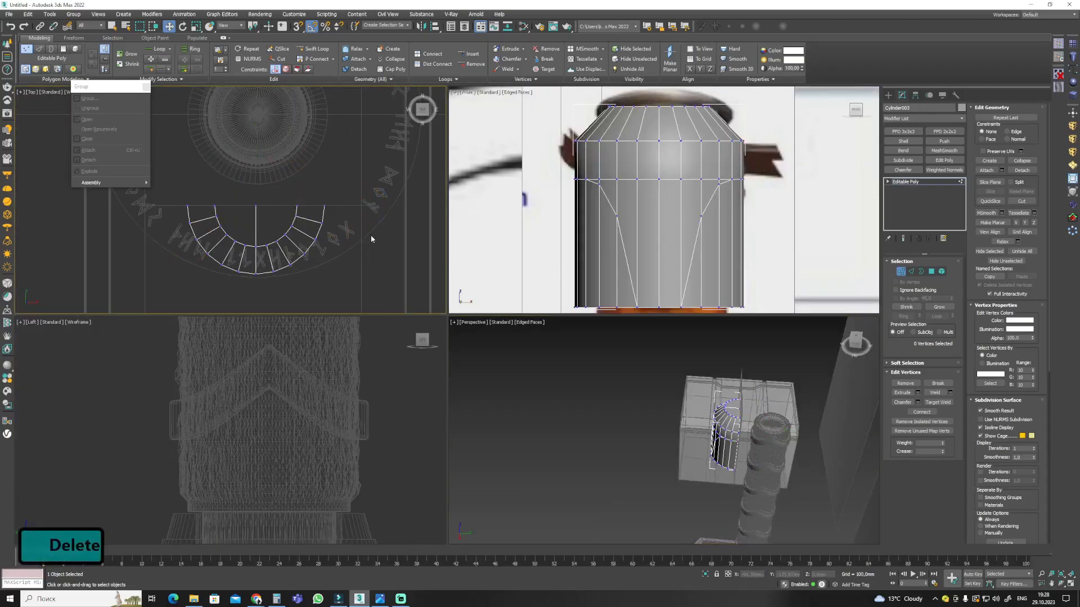
# Delete the unneeded polygons on the pommel half, including the lower side polygons outside both edges of the shield outline.
pyautogui.keyDown('alt'); pyautogui.moveTo(664, 438); pyautogui.dragTo(624, 393, button='middle'); pyautogui.keyUp('alt')
pyautogui.hotkey('alt', 'w')
pyautogui.keyDown('ctrl'); pyautogui.click(543, 374); pyautogui.keyUp('ctrl')
pyautogui.press('Delete')
pyautogui.hotkey('alt', 'x')
pyautogui.hotkey('alt', 'w')
pyautogui.moveTo(595, 265); pyautogui.dragTo(593, 197, button='middle')
pyautogui.hotkey('alt', 'w')
pyautogui.moveTo(635, 371); pyautogui.dragTo(509, 329)
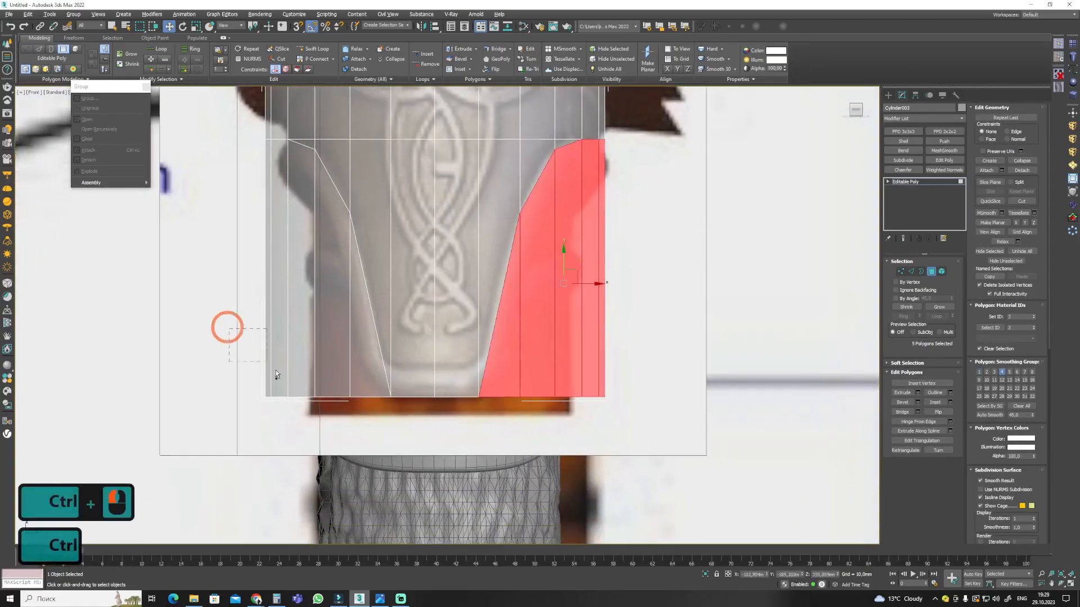
pyautogui.keyDown('ctrl'); pyautogui.moveTo(226, 327); pyautogui.dragTo(363, 369); pyautogui.keyUp('ctrl')
pyautogui.press('Delete')
# Target weld the stray vertices at the shield's upper side corners.
pyautogui.moveTo(436, 221); pyautogui.dragTo(506, 329, button='middle')
pyautogui.press('1')
pyautogui.scroll(3, 622, 319)
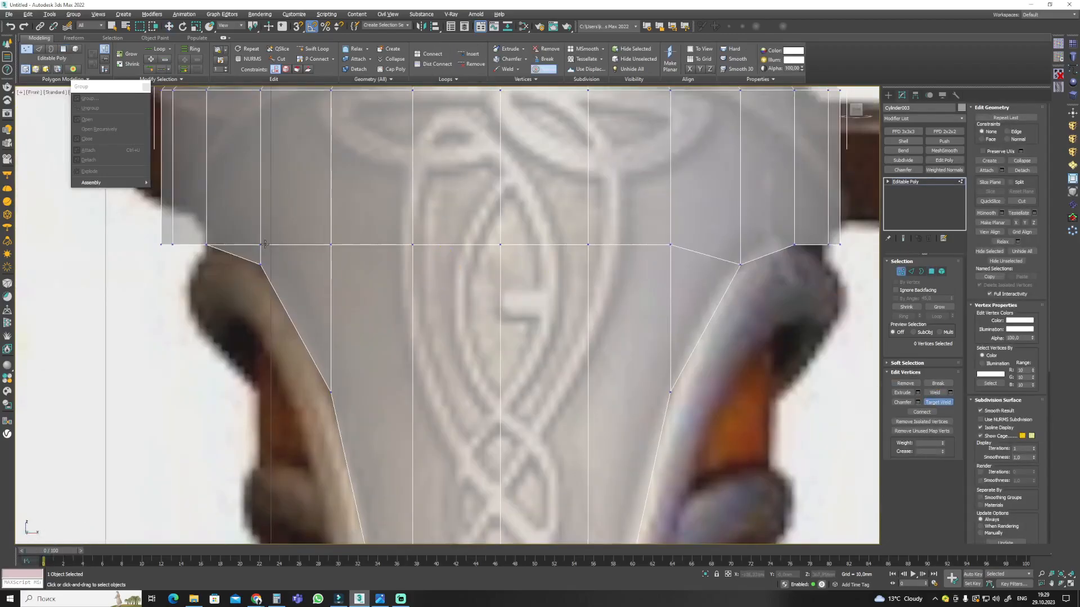
pyautogui.scroll(-3, 403, 280)
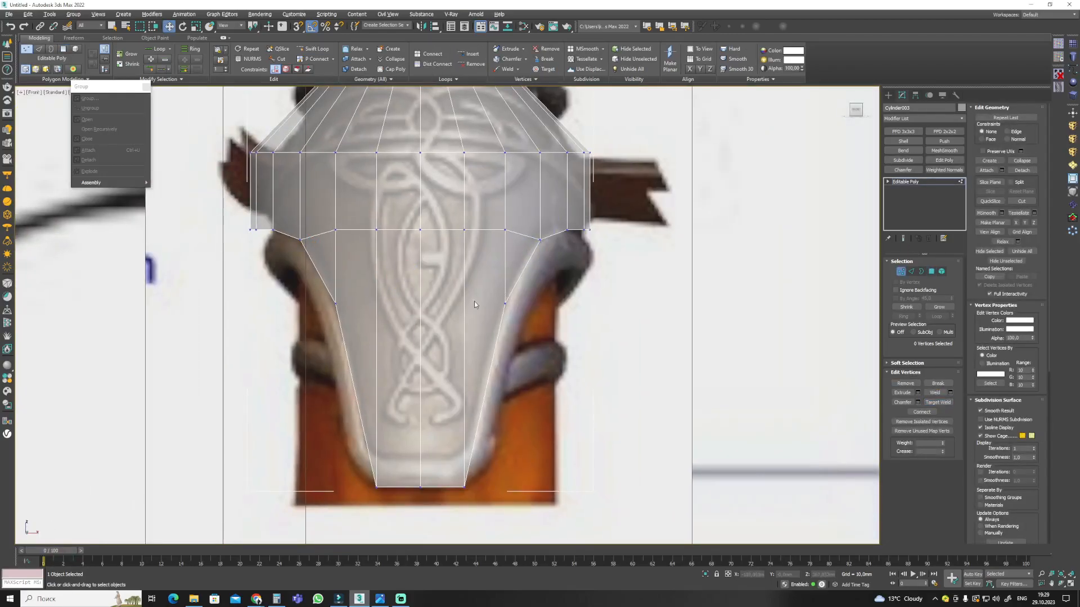
# Add a horizontal row of edges across the middle of the shield and level its vertices with the side corners.
pyautogui.moveTo(461, 542); pyautogui.dragTo(462, 545)
pyautogui.scroll(2, 417, 273)
pyautogui.press('w')
pyautogui.moveTo(418, 270); pyautogui.dragTo(418, 295)
pyautogui.moveTo(284, 293); pyautogui.dragTo(320, 337)
pyautogui.moveTo(529, 264); pyautogui.dragTo(557, 337)
# Cut an inner border line along the shield's right side, bottom and left side up to the pommel's edge.
pyautogui.press('1')
pyautogui.moveTo(495, 292); pyautogui.dragTo(685, 235, button='middle')
pyautogui.press('1')
pyautogui.click(566, 316)
pyautogui.click(561, 298)
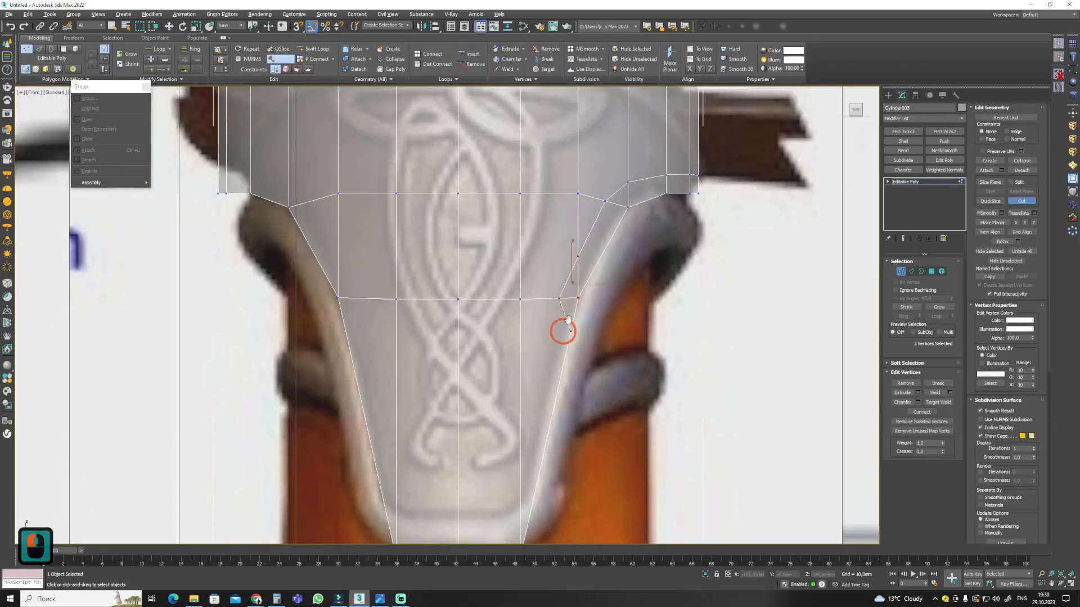
pyautogui.click(563, 354)
pyautogui.click(501, 366)
pyautogui.click(440, 354)
pyautogui.moveTo(441, 210); pyautogui.dragTo(506, 286, button='middle')
pyautogui.click(462, 226)
pyautogui.click(446, 191)
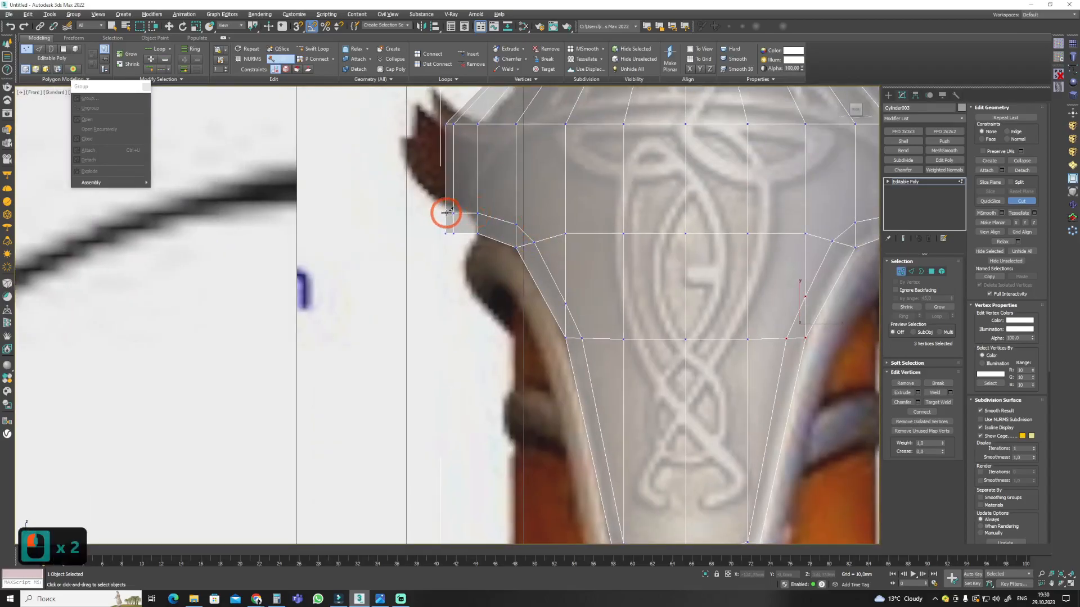
pyautogui.rightClick(446, 213)
# Target weld the surplus vertices along the shield's inner border at its side and upper corners.
pyautogui.moveTo(805, 294); pyautogui.dragTo(642, 250, button='middle')
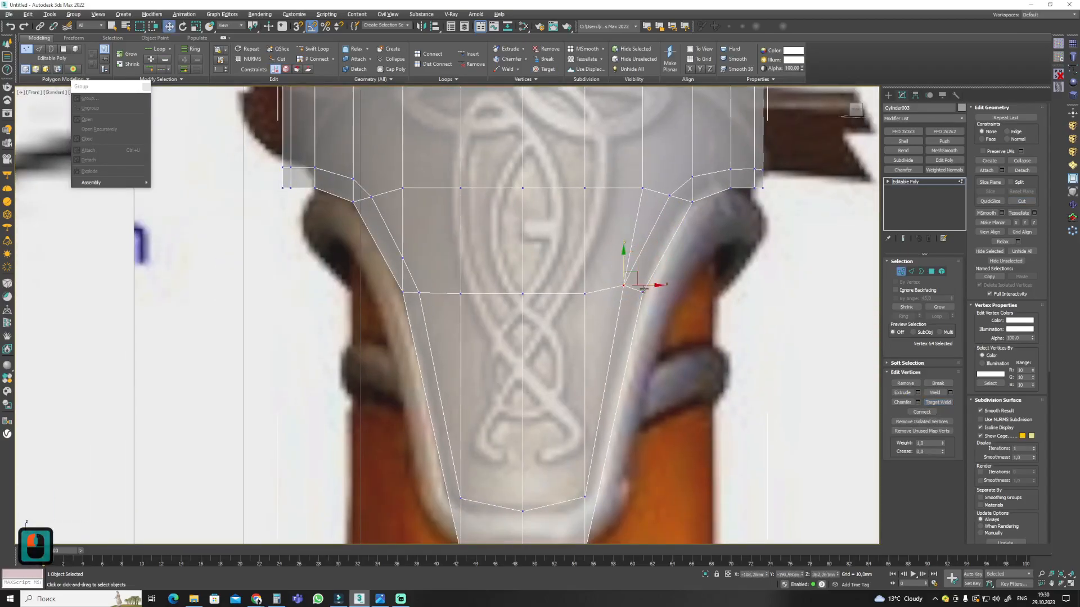
pyautogui.click(938, 402)
pyautogui.moveTo(439, 281); pyautogui.dragTo(523, 278, button='middle')
pyautogui.click(487, 255)
pyautogui.click(507, 286)
pyautogui.moveTo(505, 264); pyautogui.dragTo(505, 261)
pyautogui.moveTo(506, 263); pyautogui.dragTo(629, 387, button='middle')
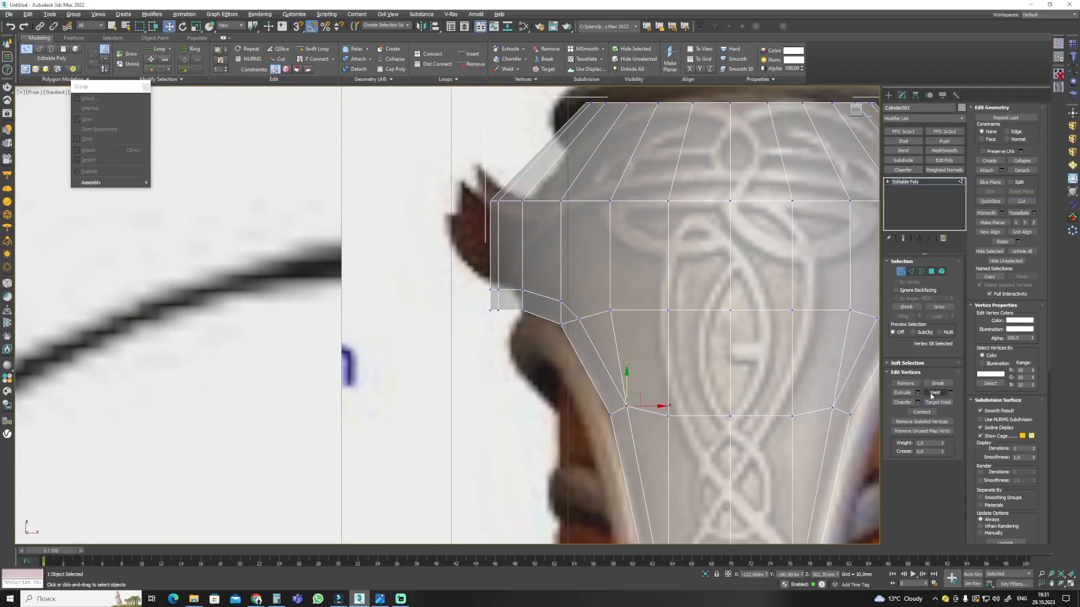
pyautogui.click(937, 402)
pyautogui.click(579, 318)
pyautogui.click(560, 300)
# Slide the shield's upper corner vertices on both sides along their edges, using the Edge constraint, to even out the border.
pyautogui.moveTo(731, 312); pyautogui.dragTo(596, 306, button='middle')
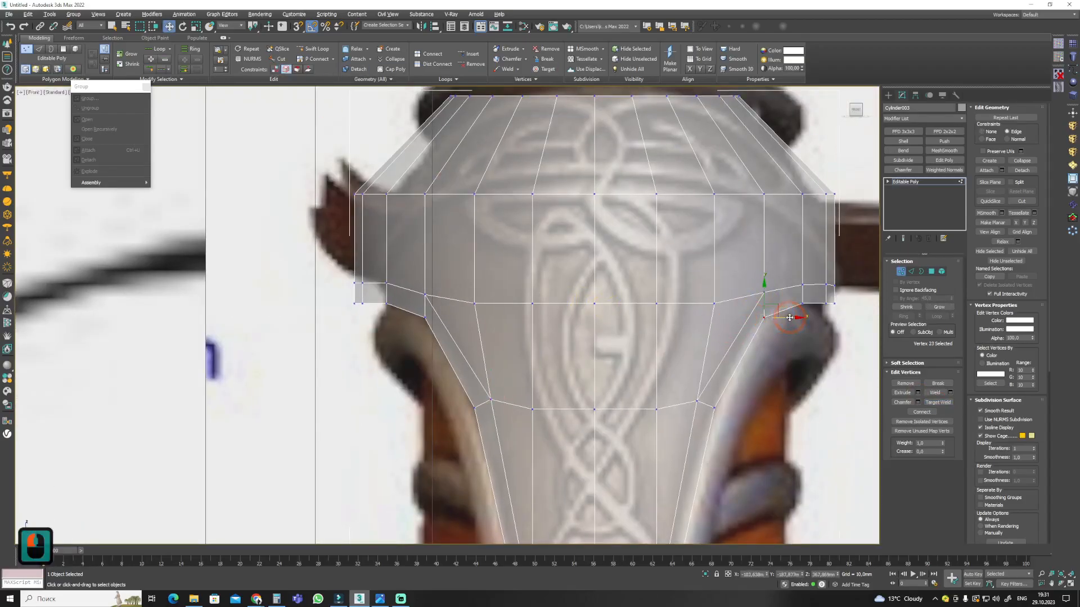
pyautogui.moveTo(789, 318); pyautogui.dragTo(797, 316)
pyautogui.moveTo(562, 315); pyautogui.dragTo(669, 330, button='middle')
pyautogui.moveTo(532, 332); pyautogui.dragTo(525, 330)
pyautogui.moveTo(549, 331); pyautogui.dragTo(454, 311, button='middle')
pyautogui.moveTo(439, 292); pyautogui.dragTo(441, 292)
pyautogui.press('1')
pyautogui.moveTo(686, 298); pyautogui.dragTo(602, 302, button='middle')
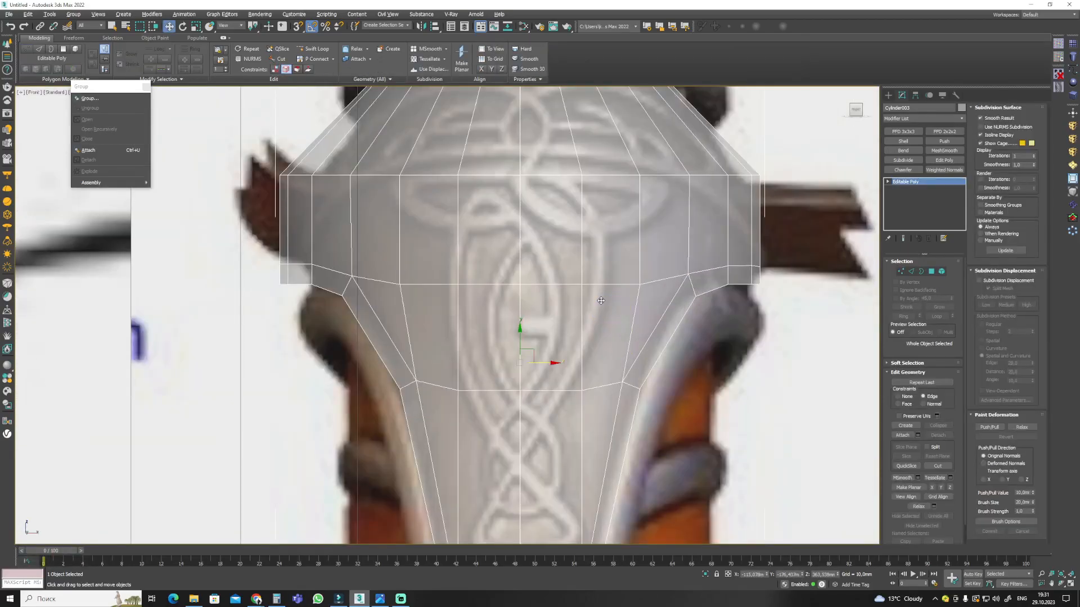
# Cut connecting edges across the shield's border below both upper corners and remove the redundant vertical edges beside them.
pyautogui.rightClick(371, 340)
pyautogui.press('2')
pyautogui.click(408, 336)
pyautogui.moveTo(556, 349); pyautogui.dragTo(586, 347, button='middle')
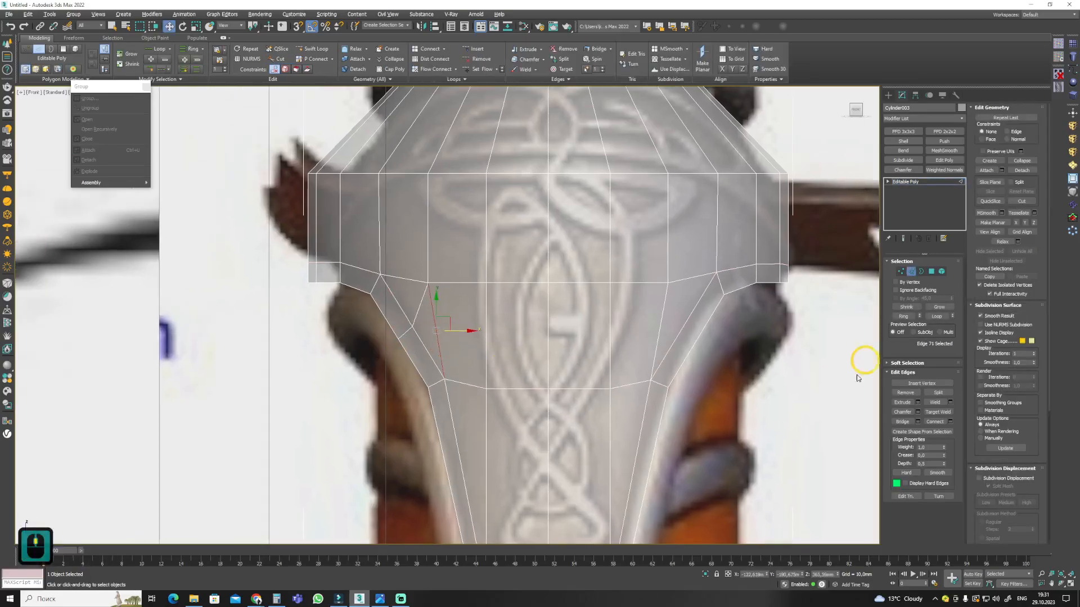
pyautogui.click(906, 392)
pyautogui.moveTo(685, 313); pyautogui.dragTo(592, 326, button='middle')
pyautogui.click(590, 338)
pyautogui.click(604, 354)
pyautogui.click(554, 352)
pyautogui.click(905, 393)
# Insert a horizontal edge loop across the shield's lower panel with Swift Loop.
pyautogui.scroll(-2, 666, 313)
pyautogui.press('2')
pyautogui.press('1')
pyautogui.moveTo(478, 373); pyautogui.dragTo(479, 354)
pyautogui.scroll(-2, 487, 314)
pyautogui.press('1')
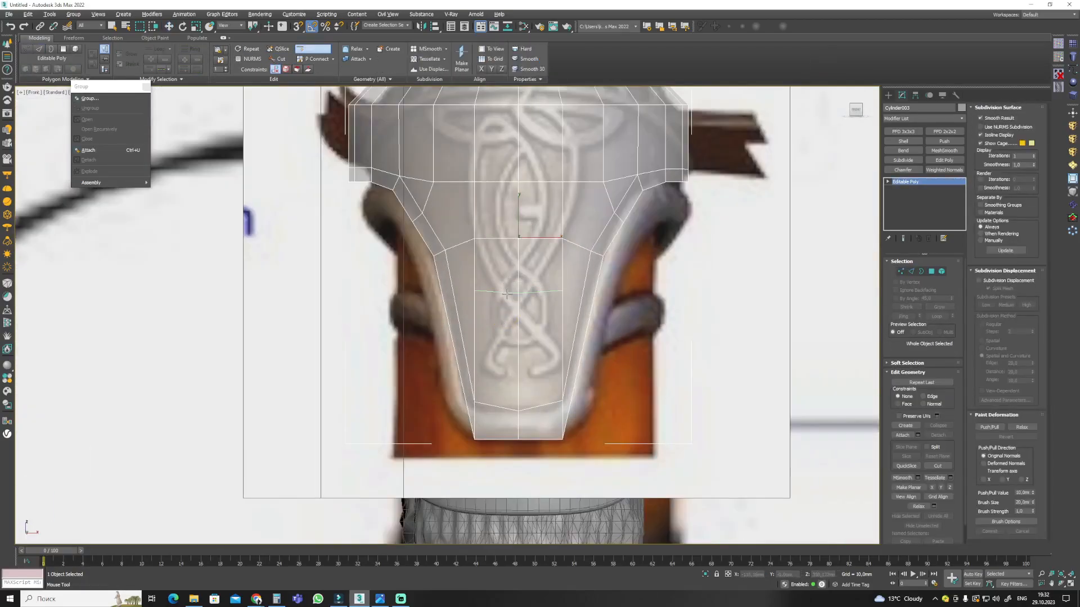
pyautogui.press('1')
pyautogui.scroll(4, 474, 403)
# Reposition the vertices at the shield's bottom tip to follow the reference outline and the pommel's curvature from above.
pyautogui.click(474, 401)
pyautogui.hotkey('alt', 'w')
pyautogui.rightClick(345, 281)
pyautogui.hotkey('alt', 'w')
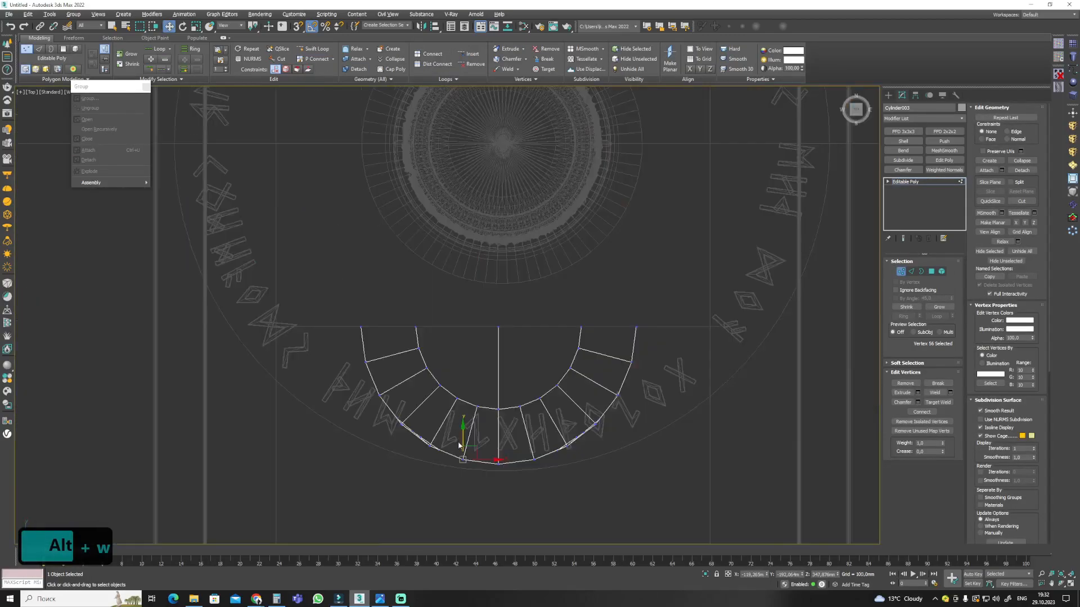
pyautogui.hotkey('alt', 'w')
pyautogui.moveTo(692, 231); pyautogui.dragTo(698, 245)
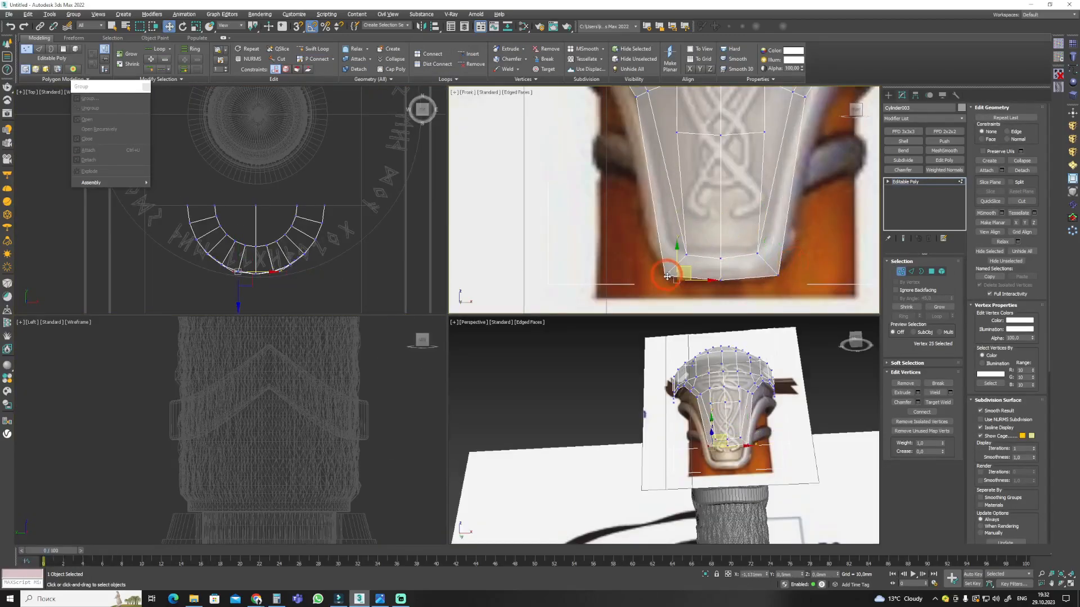
pyautogui.moveTo(667, 247); pyautogui.dragTo(672, 285, button='middle')
pyautogui.click(682, 171)
pyautogui.scroll(5, 243, 273)
pyautogui.moveTo(315, 267); pyautogui.dragTo(197, 245, button='middle')
pyautogui.click(328, 235)
pyautogui.press('1')
pyautogui.scroll(-2, 754, 205)
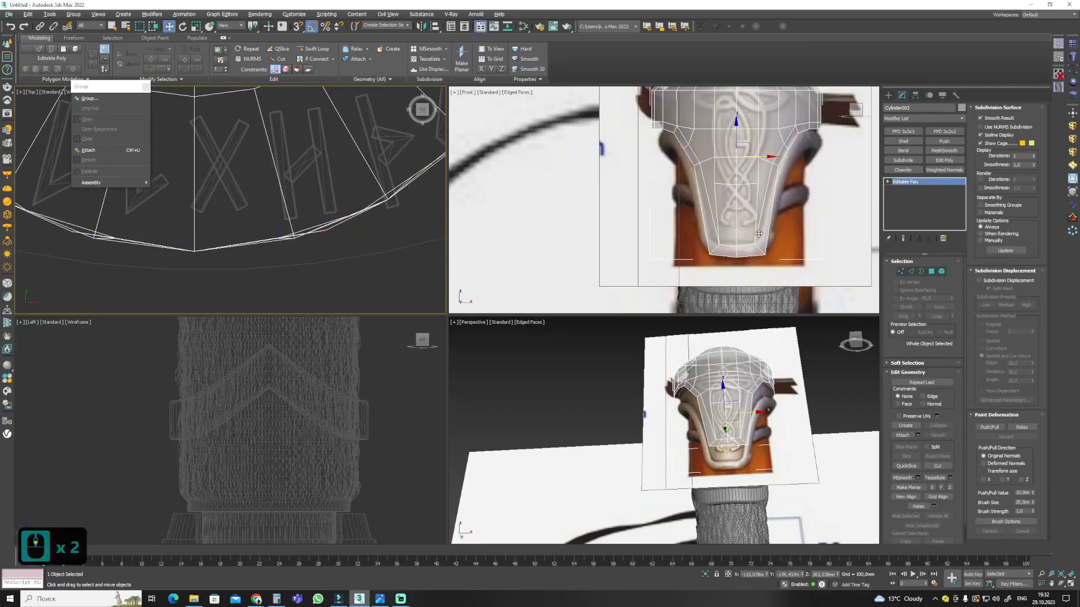
# Cut a horizontal edge row across the shield's lower part and an inner line around its bottom corners.
pyautogui.hotkey('alt', 'w')
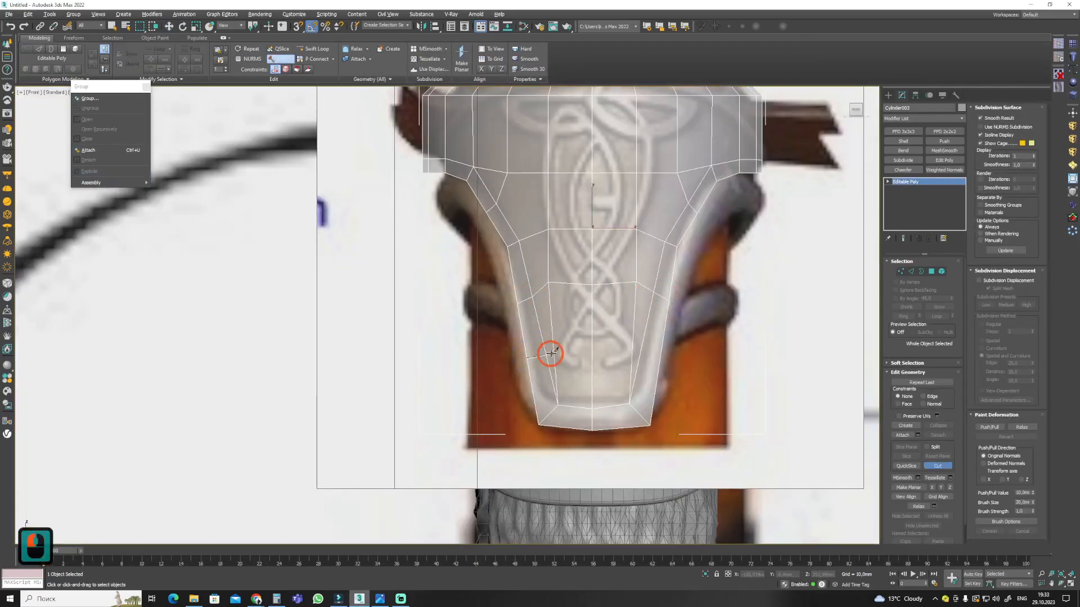
pyautogui.scroll(4, 544, 355)
pyautogui.press('1')
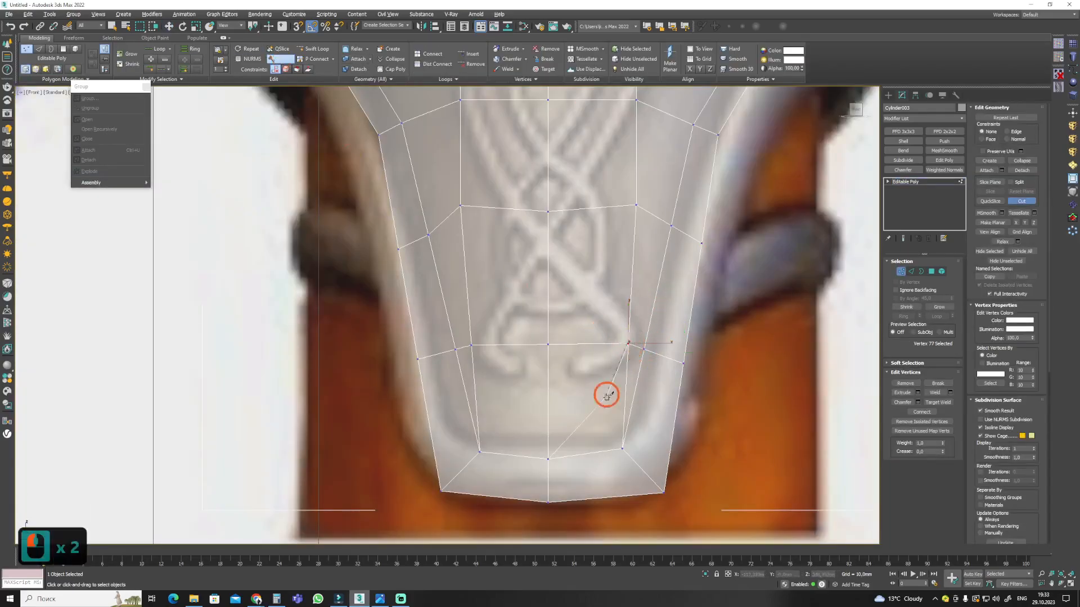
# Remove the two redundant vertical edges at the shield's lower corners.
pyautogui.press('2')
pyautogui.click(625, 408)
pyautogui.keyDown('ctrl'); pyautogui.click(478, 410); pyautogui.keyUp('ctrl')
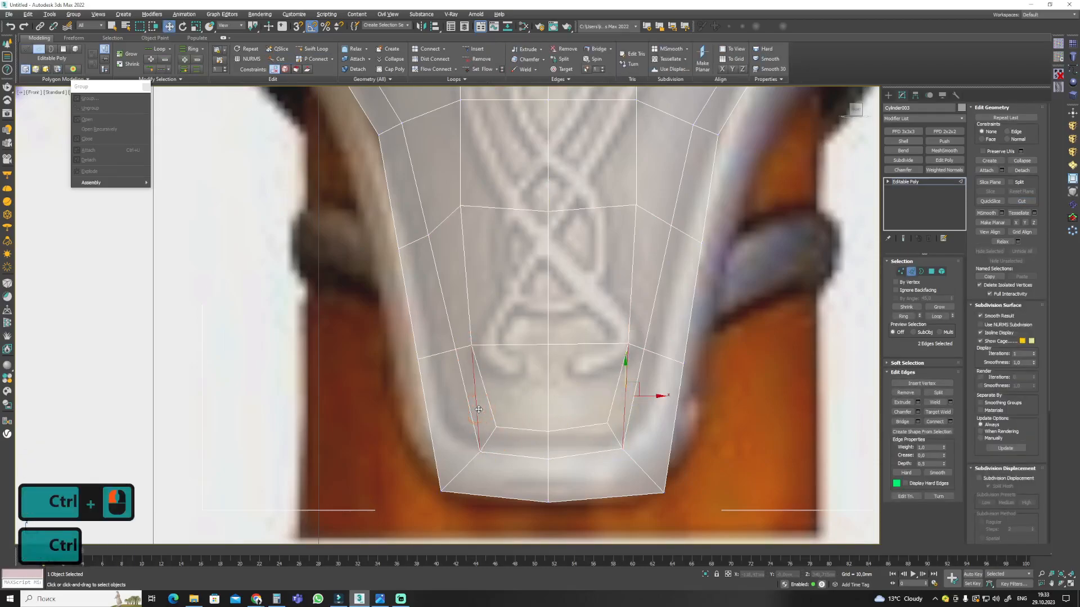
pyautogui.hotkey('ctrl', 'BackSpace')
pyautogui.press('1')
pyautogui.scroll(-2, 528, 395)
# Cut an edge across the pommel's top from an inner rim vertex to the centre point.
pyautogui.moveTo(501, 298); pyautogui.dragTo(538, 376, button='middle')
pyautogui.moveTo(664, 267); pyautogui.dragTo(648, 413, button='middle')
pyautogui.press('1')
pyautogui.hotkey('alt', 'w')
pyautogui.middleClick(701, 379)
pyautogui.hotkey('alt', 'w')
pyautogui.keyDown('alt'); pyautogui.moveTo(701, 379); pyautogui.dragTo(618, 312, button='middle'); pyautogui.keyUp('alt')
pyautogui.scroll(4, 617, 312)
pyautogui.hotkey('alt', 'w')
pyautogui.middleClick(352, 236)
pyautogui.hotkey('alt', 'w')
pyautogui.scroll(3, 352, 338)
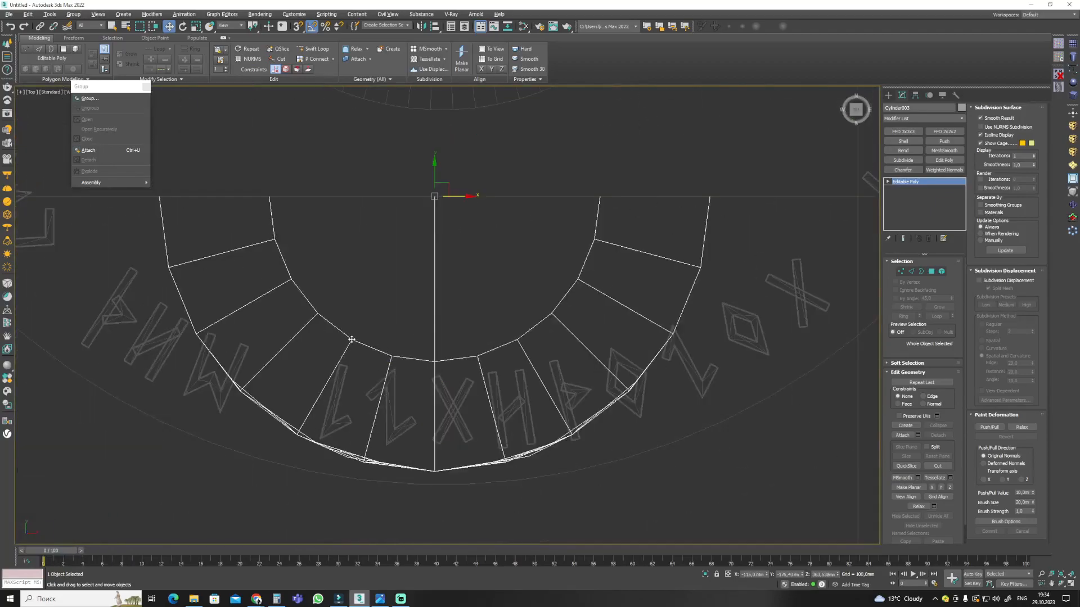
pyautogui.press('1')
pyautogui.hotkey('alt', 'c')
pyautogui.click(351, 339)
pyautogui.click(434, 199)
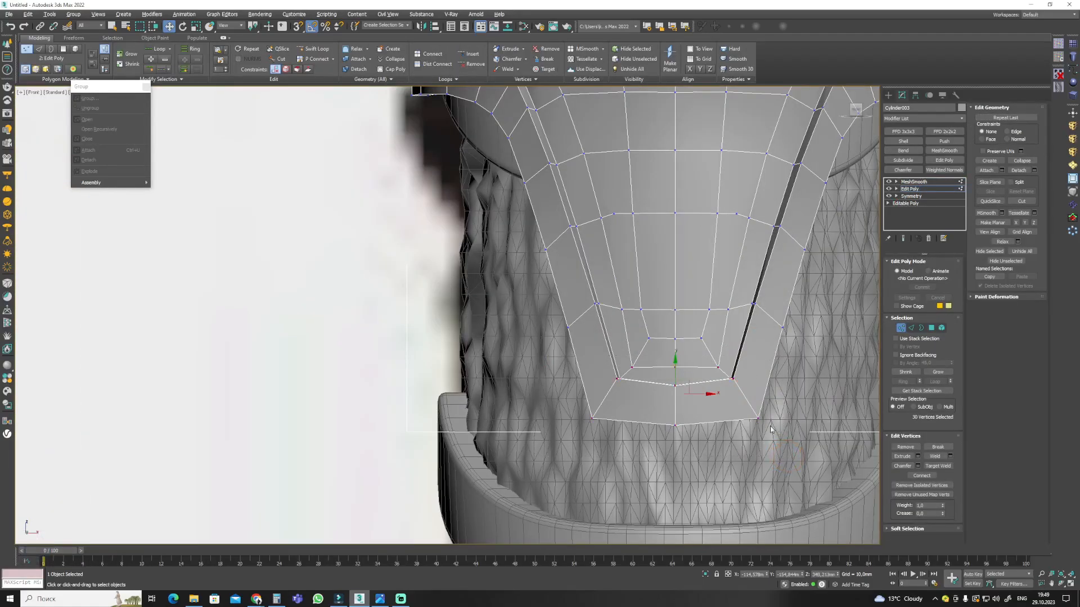
# Move the shield's lower corner vertices outward at the base Editable Poly level to widen the rounded tip.
pyautogui.click(916, 203)
pyautogui.click(575, 323)
pyautogui.press('1')
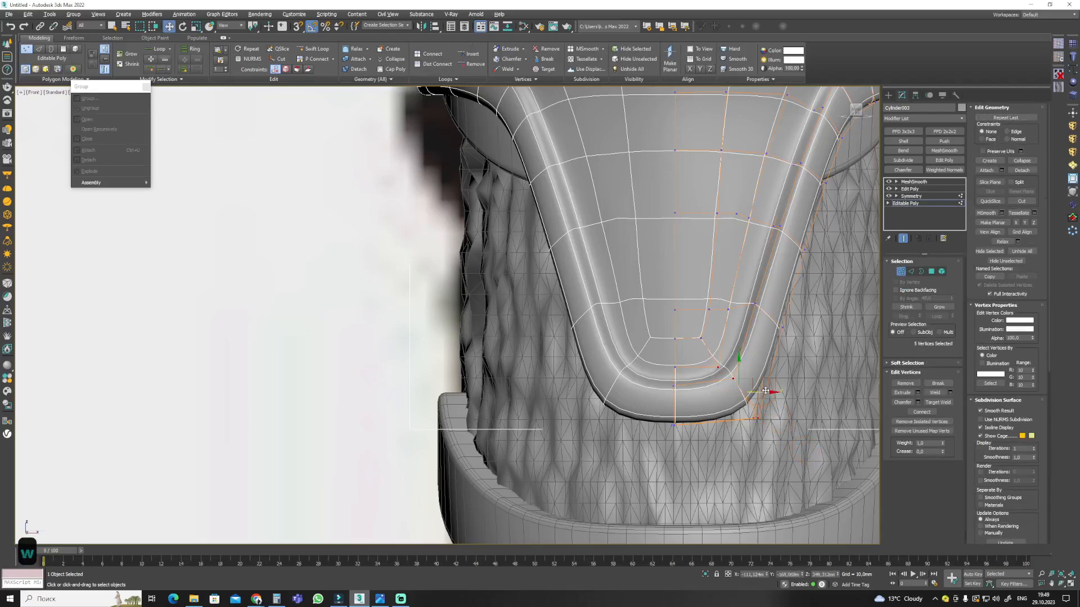
pyautogui.moveTo(765, 390); pyautogui.dragTo(785, 401)
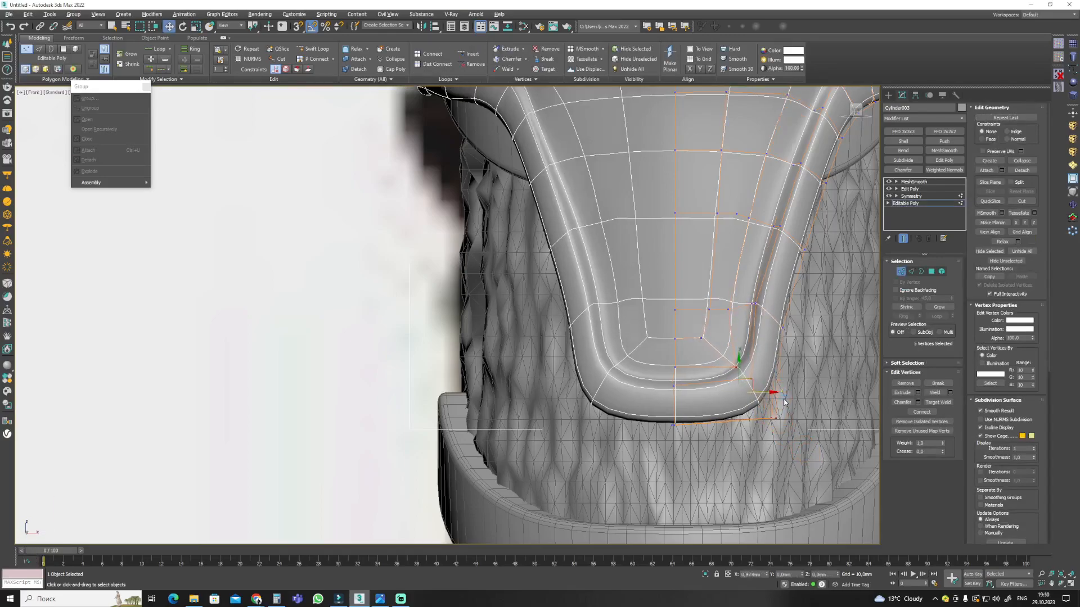
pyautogui.click(707, 390)
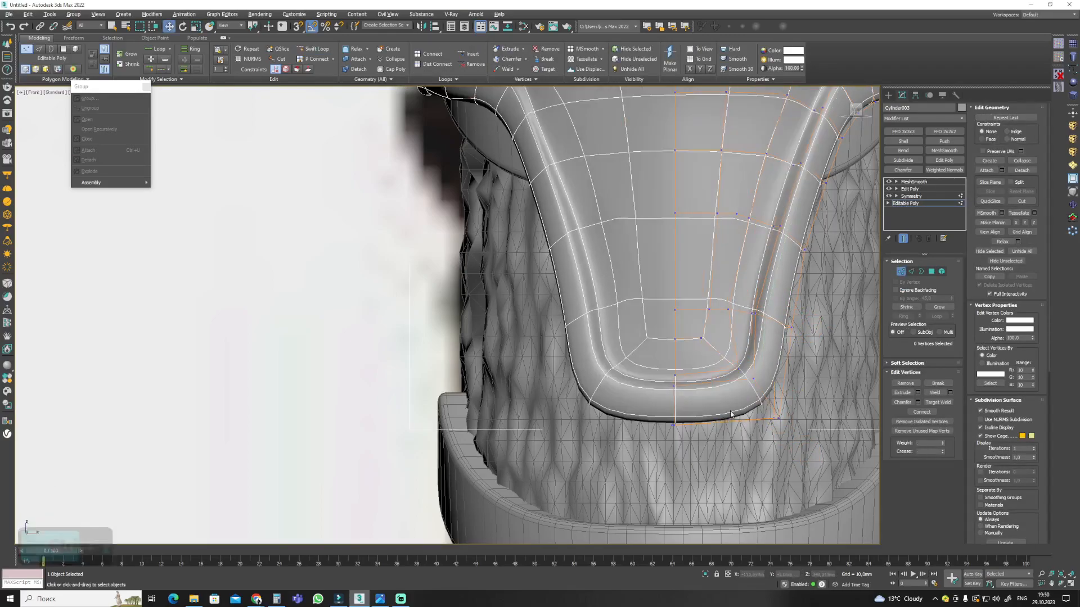
# Turn off the display of the MeshSmooth and Edit Poly modifiers and undo the last edits to the shield.
pyautogui.click(895, 183)
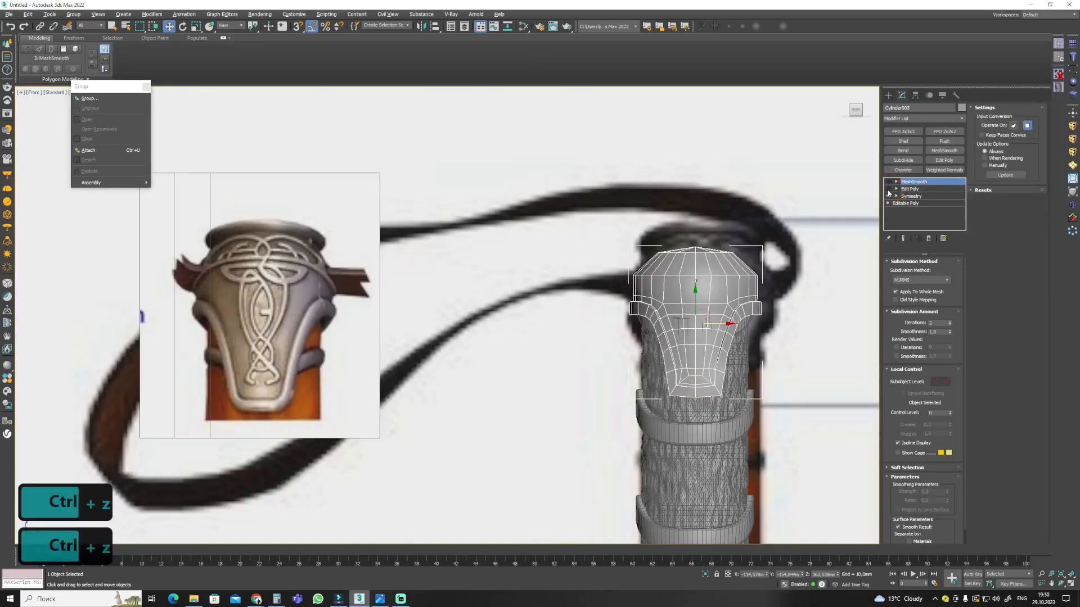
pyautogui.click(888, 189)
pyautogui.hotkey('ctrl', 'z')
pyautogui.hotkey('ctrl', 'z')
pyautogui.hotkey('ctrl', 'z')
pyautogui.hotkey('ctrl', 'z')
pyautogui.hotkey('ctrl', 'z')
# Try to adjust the vertices on the half shield's centre seam at the base Editable Poly level.
pyautogui.click(913, 182)
pyautogui.click(911, 189)
pyautogui.click(911, 196)
pyautogui.click(587, 330)
pyautogui.scroll(5, 710, 356)
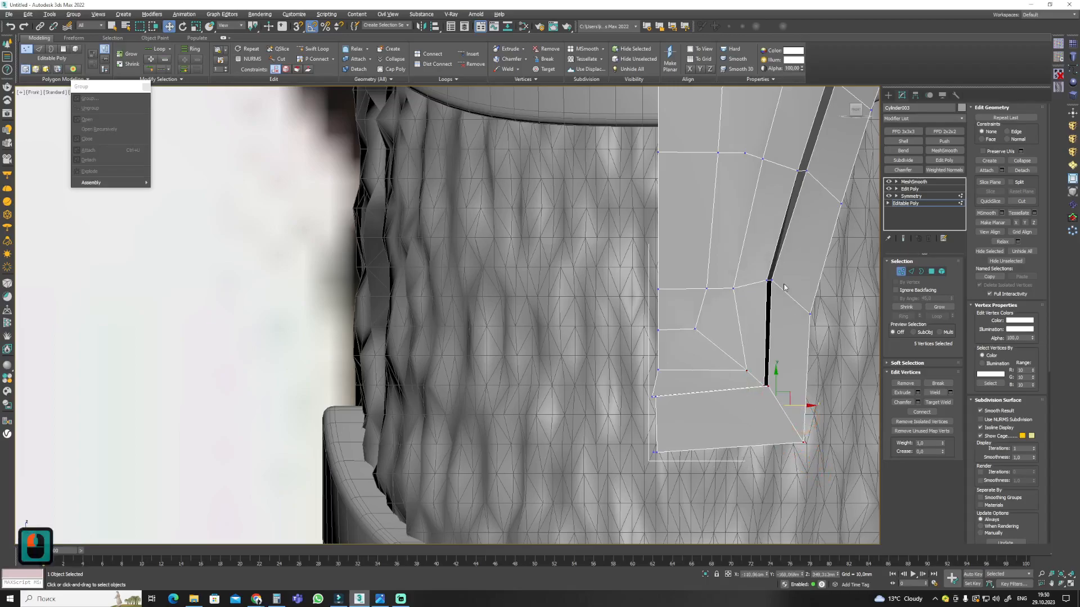
pyautogui.moveTo(660, 349); pyautogui.dragTo(660, 363)
# Undo the last edits to the half shield's seam vertices and return to the base Editable Poly level.
pyautogui.click(914, 182)
pyautogui.scroll(-5, 691, 338)
pyautogui.rightClick(909, 188)
pyautogui.click(932, 202)
pyautogui.hotkey('ctrl', 'z')
pyautogui.hotkey('ctrl', 'z')
pyautogui.hotkey('ctrl', 'z')
pyautogui.hotkey('ctrl', 'z')
pyautogui.click(905, 204)
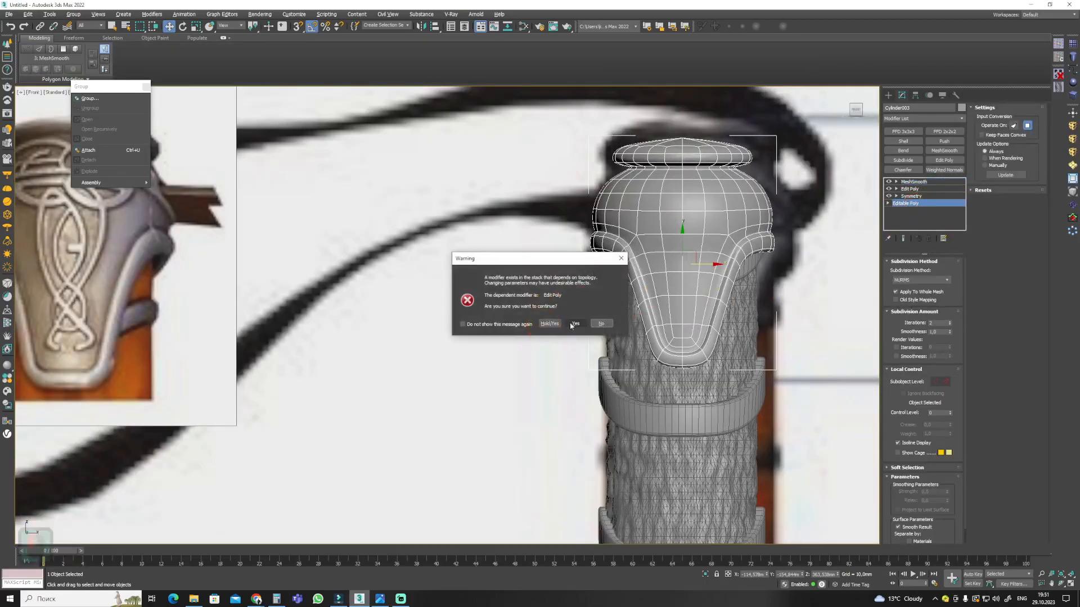
pyautogui.click(575, 325)
pyautogui.scroll(5, 706, 361)
pyautogui.press('1')
pyautogui.press('1')
pyautogui.scroll(-6, 751, 343)
# Inspect the smoothed pommel shield in the perspective view and undo the last edits to its modifier levels.
pyautogui.click(914, 181)
pyautogui.hotkey('alt', 'w')
pyautogui.middleClick(709, 360)
pyautogui.hotkey('alt', 'w')
pyautogui.keyDown('alt'); pyautogui.moveTo(559, 287); pyautogui.dragTo(787, 320, button='middle'); pyautogui.keyUp('alt')
pyautogui.click(910, 197)
pyautogui.click(574, 324)
pyautogui.keyDown('alt'); pyautogui.moveTo(596, 315); pyautogui.dragTo(623, 319, button='middle'); pyautogui.keyUp('alt')
pyautogui.hotkey('ctrl', 'z')
pyautogui.hotkey('ctrl', 'z')
pyautogui.hotkey('ctrl', 'z')
pyautogui.hotkey('ctrl', 'z')
# Widen the shield's tip by scaling its two lower corner vertices outward horizontally in the Edit Poly modifier under MeshSmooth.
pyautogui.click(913, 181)
pyautogui.click(910, 189)
pyautogui.hotkey('alt', 'w')
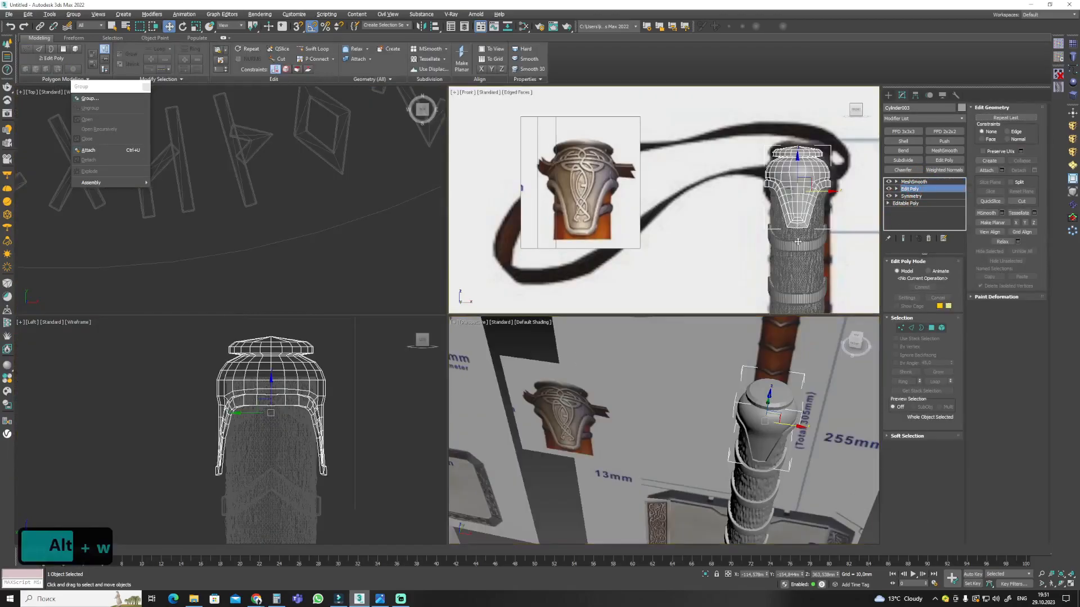
pyautogui.hotkey('alt', 'w')
pyautogui.press('1')
pyautogui.moveTo(786, 437); pyautogui.dragTo(601, 341)
pyautogui.press('r')
pyautogui.moveTo(718, 372); pyautogui.dragTo(735, 373)
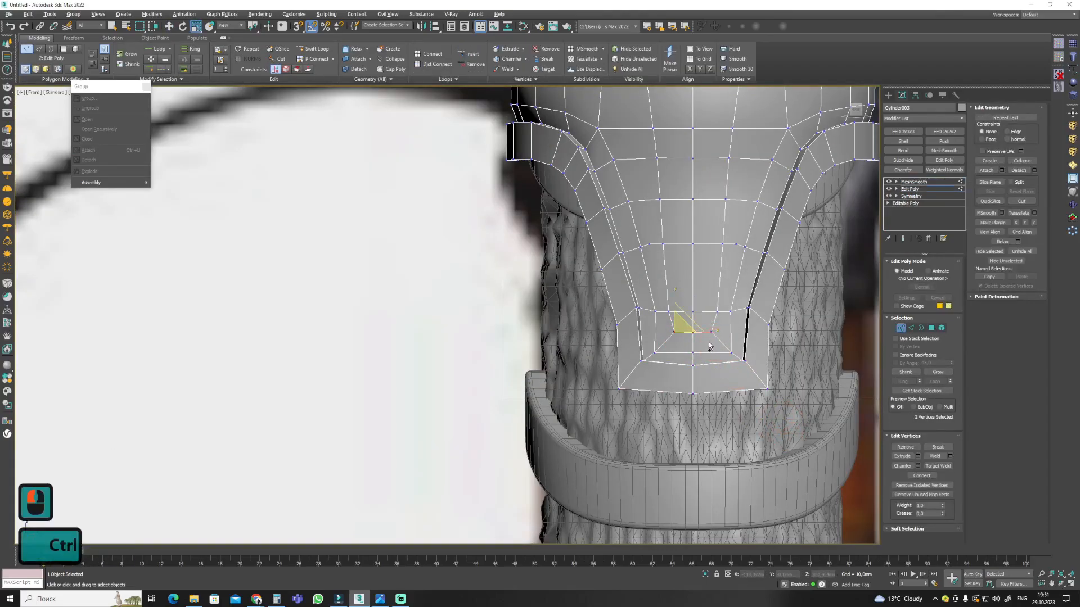
pyautogui.click(913, 182)
# Draw a straight horizontal line across the knot ornament on the pommel reference image in the Front view.
pyautogui.scroll(-3, 725, 372)
pyautogui.moveTo(230, 256); pyautogui.dragTo(443, 235, button='middle')
pyautogui.scroll(2, 435, 212)
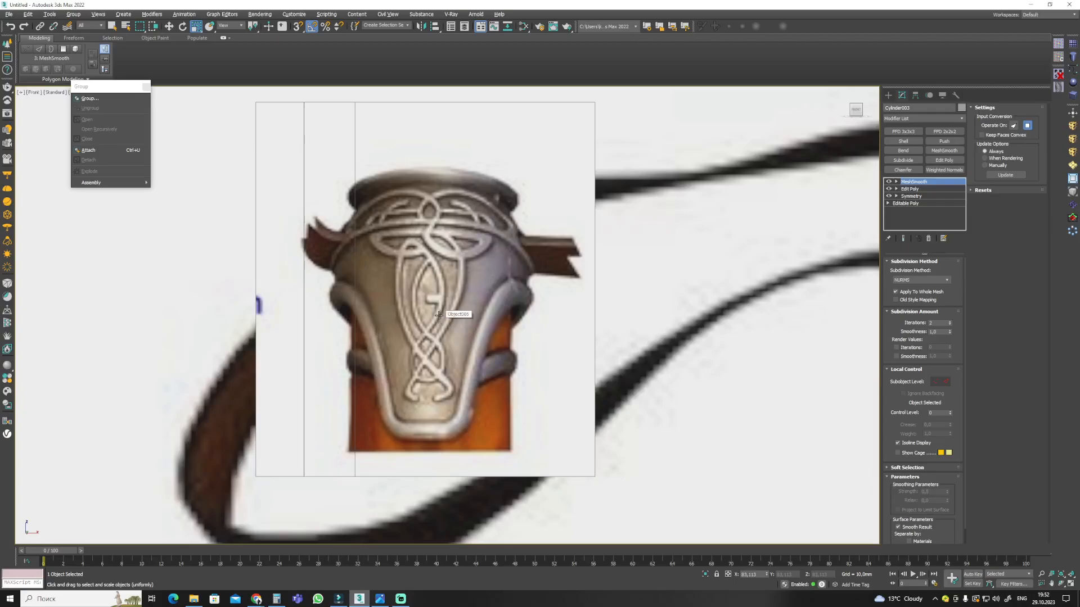
pyautogui.click(1073, 70)
pyautogui.moveTo(480, 245); pyautogui.dragTo(507, 286, button='middle')
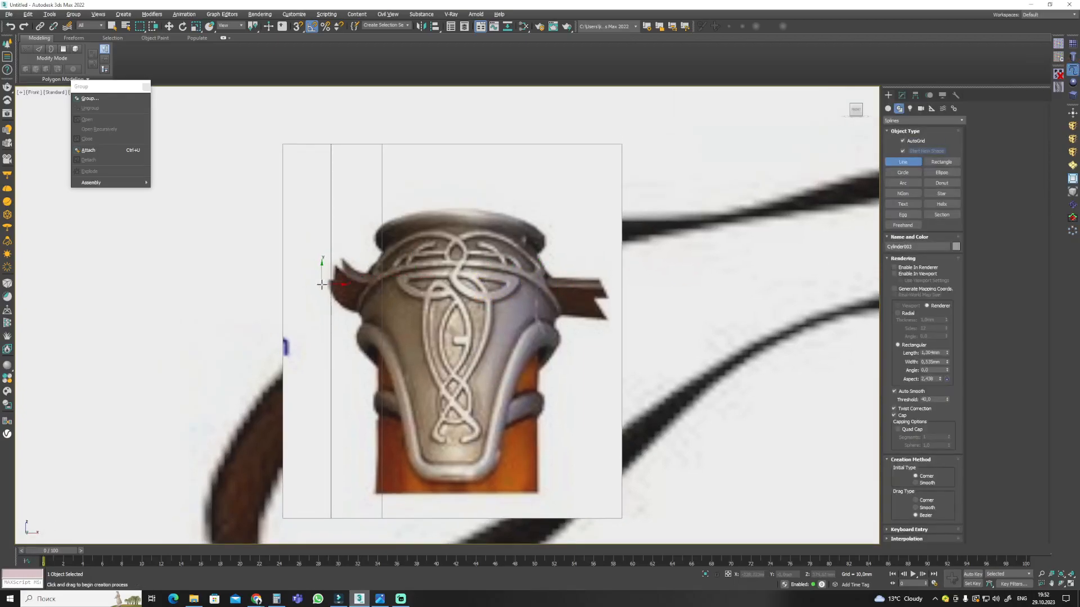
pyautogui.moveTo(388, 265); pyautogui.dragTo(374, 280, button='middle')
pyautogui.keyDown('shift'); pyautogui.click(572, 304); pyautogui.keyUp('shift')
pyautogui.rightClick(572, 303)
pyautogui.scroll(4, 444, 287)
pyautogui.rightClick(465, 320)
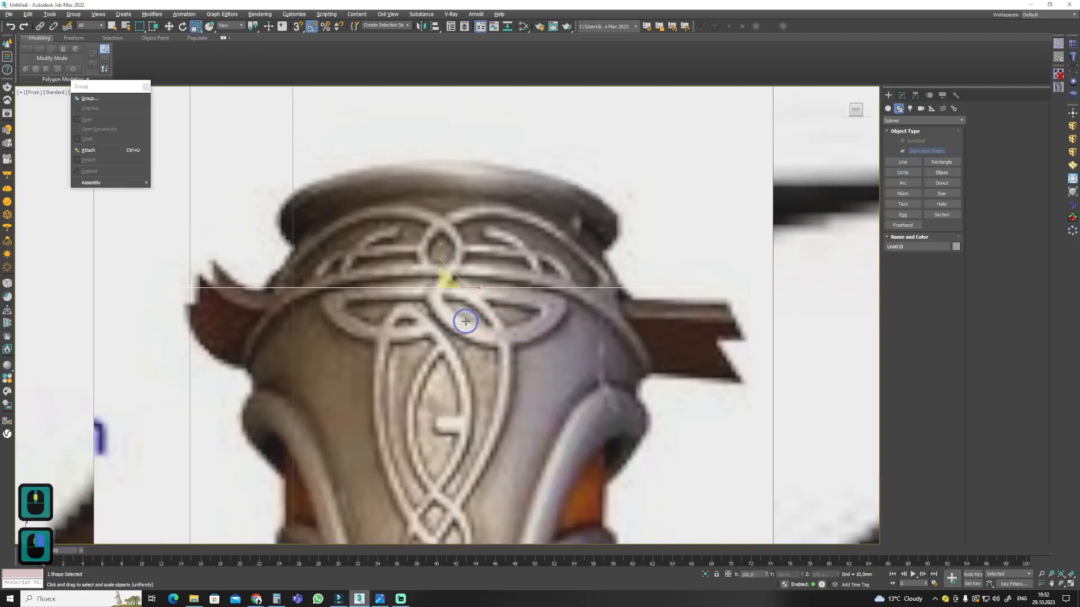
pyautogui.click(902, 95)
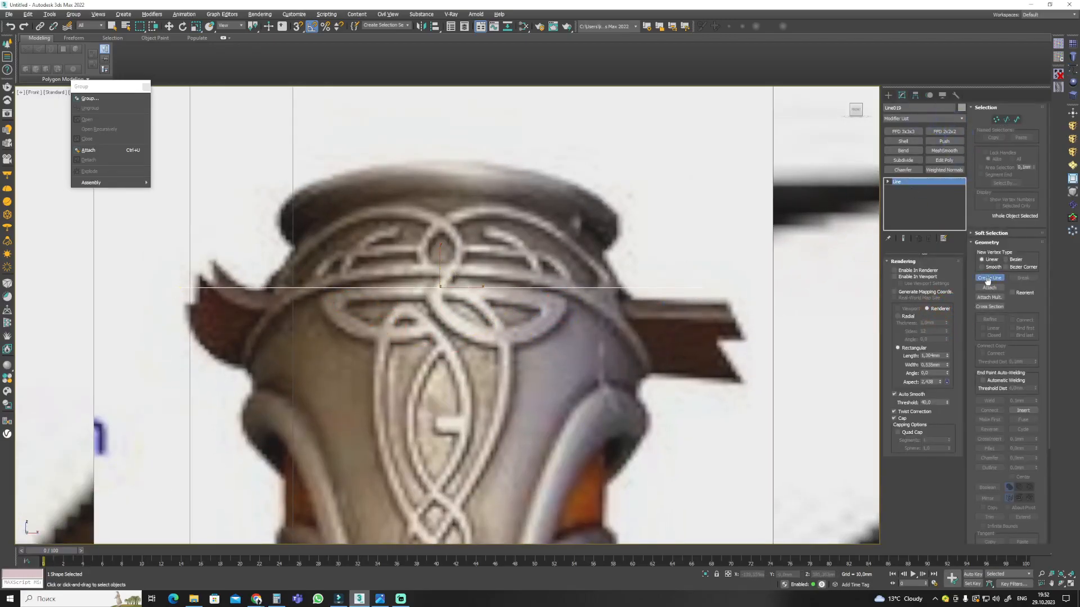
pyautogui.rightClick(585, 302)
# Turn off the grid in the Top view and select the pommel reference plane.
pyautogui.scroll(-5, 575, 302)
pyautogui.hotkey('alt', 'w')
pyautogui.scroll(-6, 369, 246)
pyautogui.middleClick(369, 246)
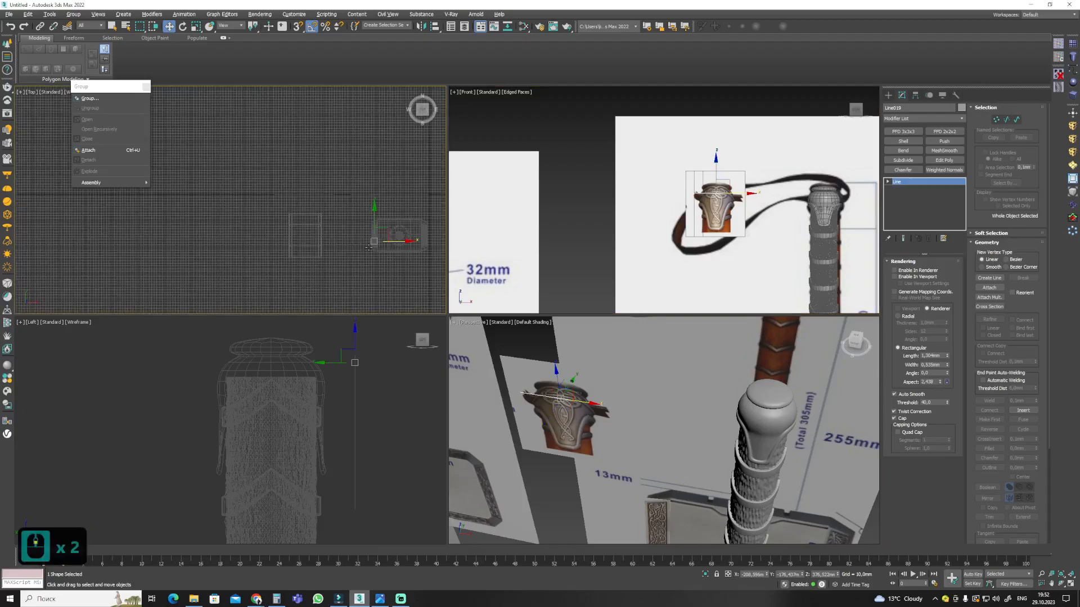
pyautogui.press('g')
pyautogui.hotkey('alt', 'w')
pyautogui.scroll(-3, 619, 360)
pyautogui.click(618, 349)
pyautogui.scroll(4, 618, 349)
pyautogui.keyDown('alt'); pyautogui.moveTo(619, 349); pyautogui.dragTo(578, 269, button='middle'); pyautogui.keyUp('alt')
pyautogui.hotkey('alt', 'w')
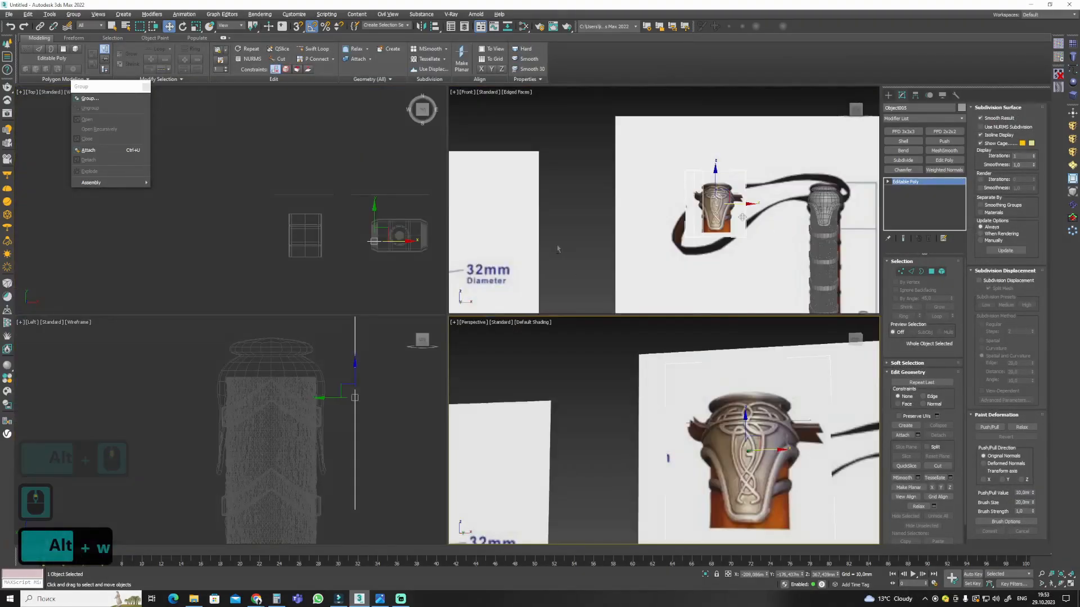
pyautogui.hotkey('alt', 'w')
pyautogui.scroll(6, 562, 293)
# Trace a knot strand with a line running across the ornament, around its right loop, up past the central ring and straight out left.
pyautogui.click(1073, 70)
pyautogui.click(436, 338)
pyautogui.keyDown('shift'); pyautogui.click(617, 337); pyautogui.keyUp('shift')
pyautogui.scroll(4, 501, 352)
pyautogui.hotkey('ctrl', 'z')
pyautogui.click(378, 325)
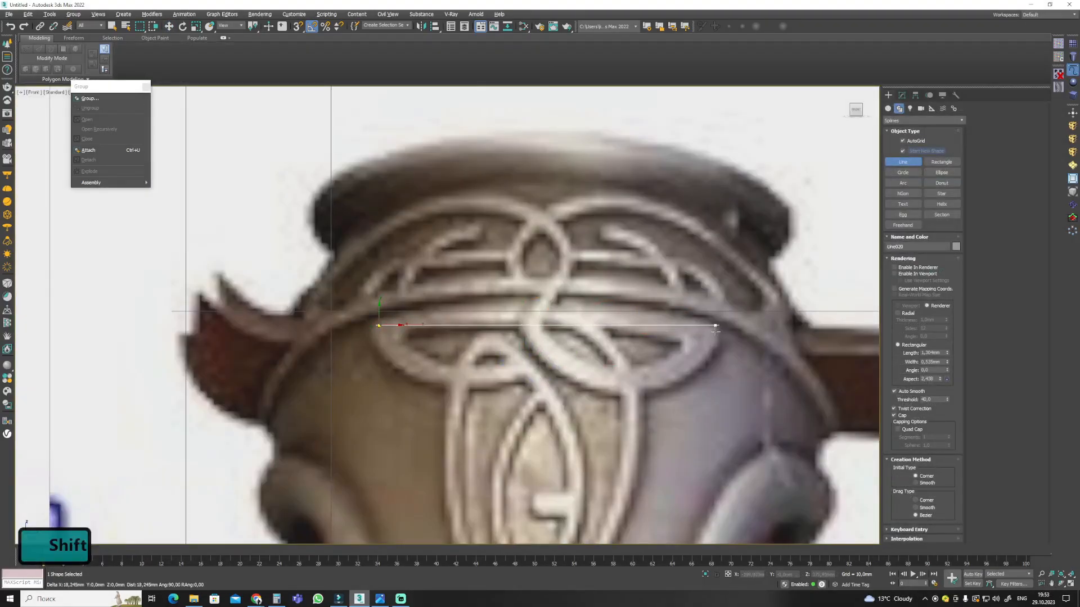
pyautogui.keyDown('shift'); pyautogui.click(717, 326); pyautogui.keyUp('shift')
pyautogui.click(627, 384)
pyautogui.keyDown('shift'); pyautogui.click(184, 208); pyautogui.keyUp('shift')
pyautogui.rightClick(184, 208)
pyautogui.moveTo(521, 339); pyautogui.dragTo(535, 329, button='middle')
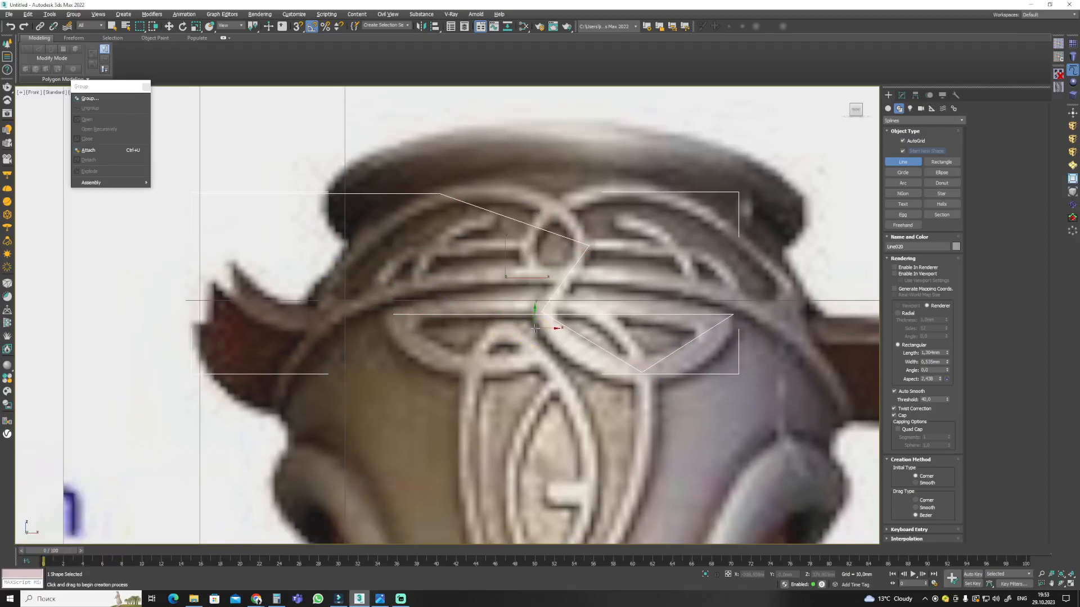
# Draw a line from the central ring straight out to the right and another line along the knot's lower left loop.
pyautogui.click(632, 185)
pyautogui.keyDown('shift'); pyautogui.click(873, 185); pyautogui.keyUp('shift')
pyautogui.rightClick(872, 185)
pyautogui.moveTo(678, 214); pyautogui.dragTo(691, 182, button='middle')
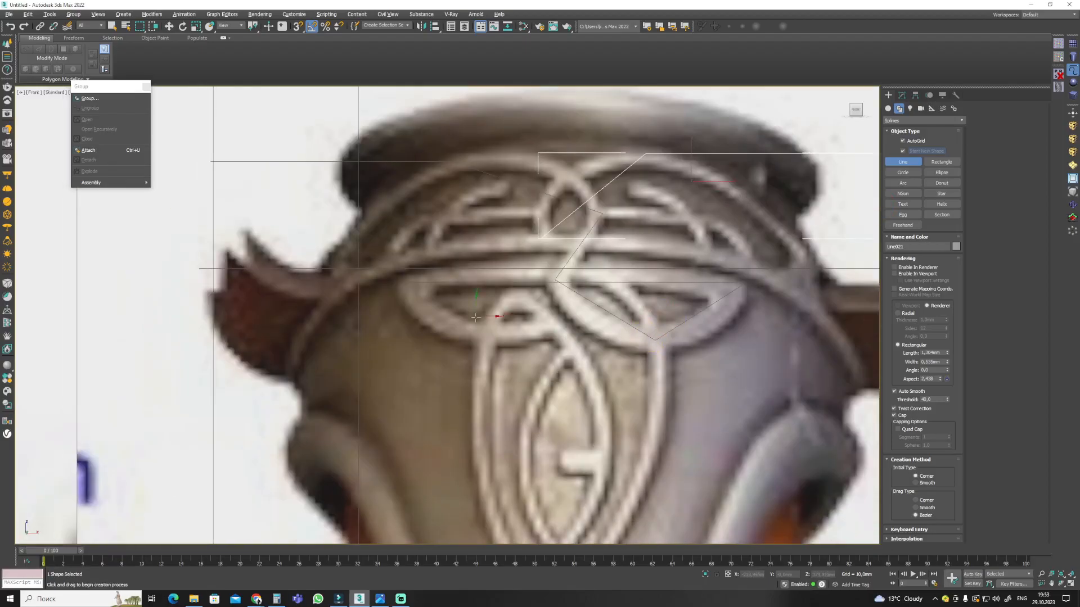
pyautogui.click(549, 327)
pyautogui.rightClick(549, 326)
# Trace the two interlaced vertical strands of the knot down to their hooked ends with separate lines.
pyautogui.moveTo(522, 324); pyautogui.dragTo(581, 175, button='middle')
pyautogui.scroll(-2, 581, 175)
pyautogui.click(587, 514)
pyautogui.click(622, 493)
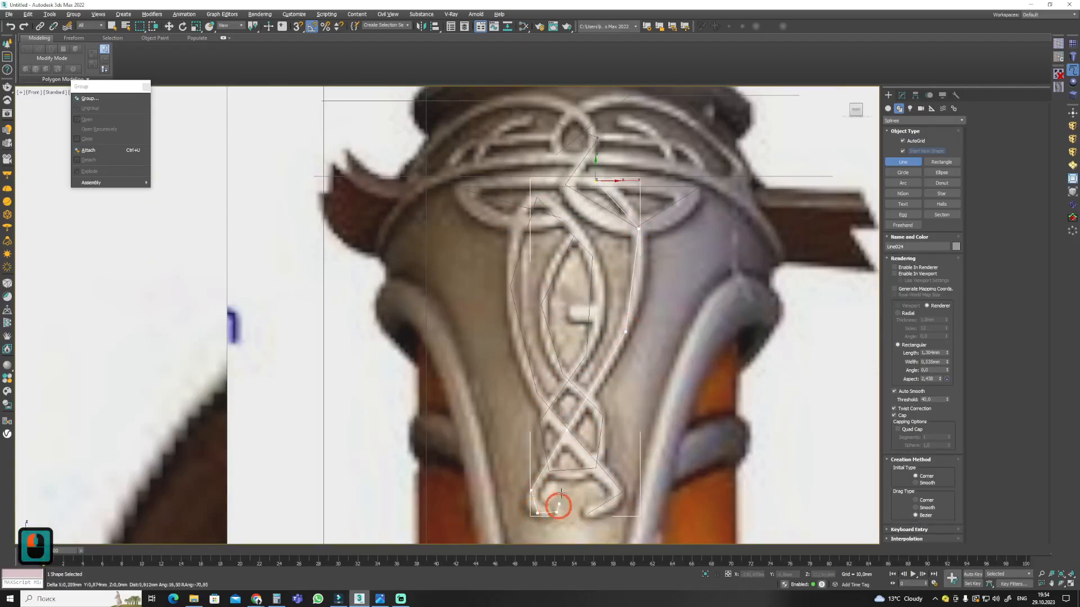
pyautogui.rightClick(556, 512)
# Curve the right vertical strand at vertex level and adjust the vertices of its hooked lower end to the reference.
pyautogui.click(901, 95)
pyautogui.click(996, 120)
pyautogui.scroll(-5, 685, 410)
pyautogui.scroll(7, 635, 394)
pyautogui.press('w')
pyautogui.press('s')
pyautogui.click(625, 394)
pyautogui.scroll(2, 625, 393)
pyautogui.press('s')
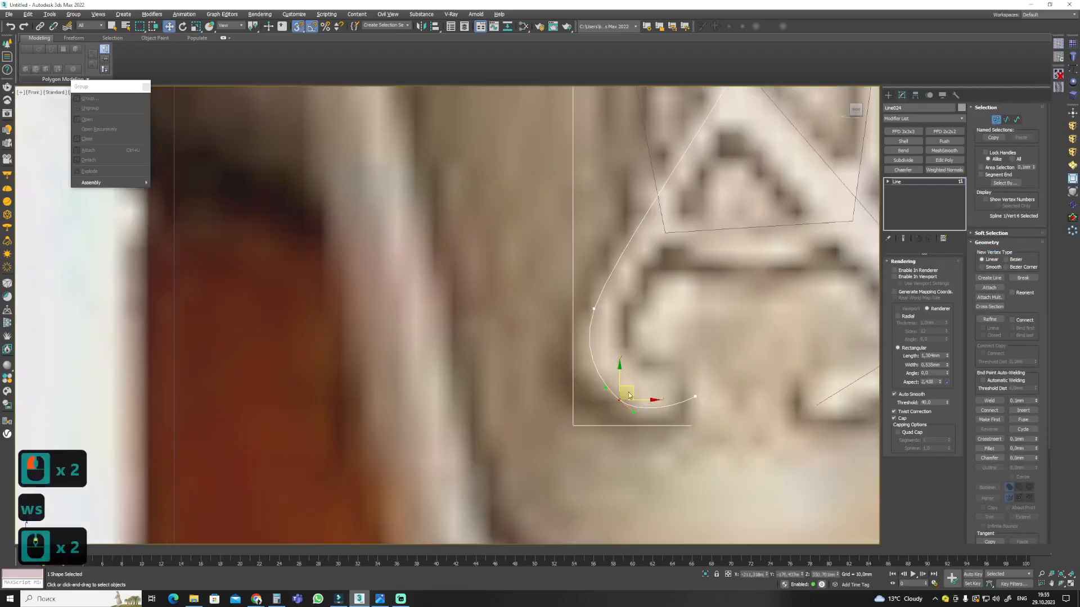
pyautogui.scroll(-7, 688, 359)
pyautogui.scroll(-2, 647, 281)
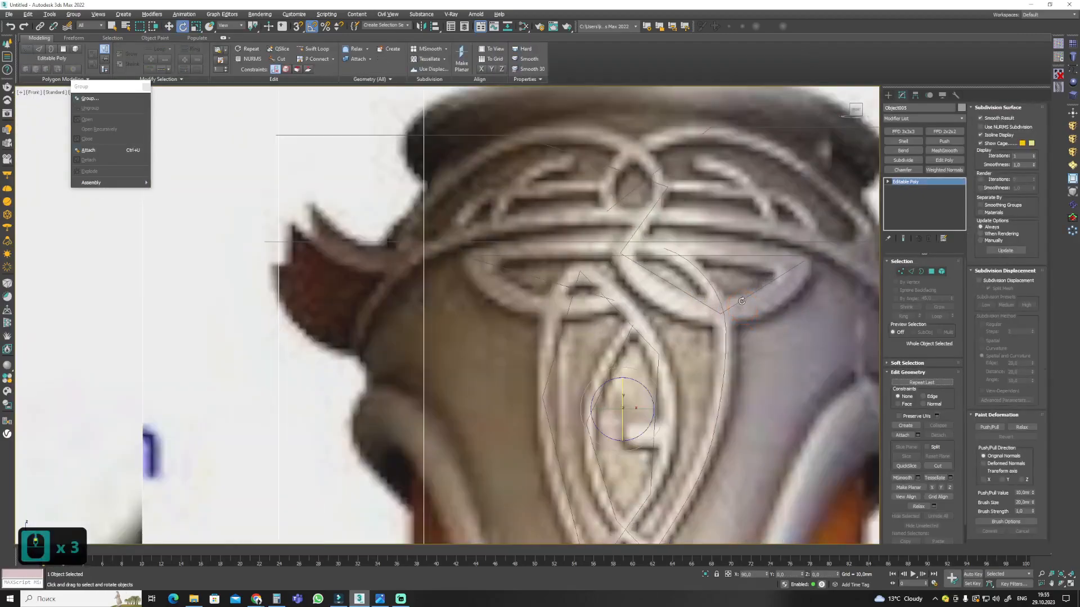
# Select the corner vertices of the upper knot strand's line and convert them to curved Bezier vertices.
pyautogui.press('F3')
pyautogui.scroll(7, 714, 320)
pyautogui.scroll(-7, 714, 320)
pyautogui.keyDown('ctrl'); pyautogui.click(801, 267); pyautogui.keyUp('ctrl')
pyautogui.keyDown('ctrl'); pyautogui.click(609, 264); pyautogui.keyUp('ctrl')
pyautogui.keyDown('ctrl'); pyautogui.click(461, 266); pyautogui.keyUp('ctrl')
pyautogui.keyDown('ctrl'); pyautogui.click(508, 147); pyautogui.keyUp('ctrl')
pyautogui.keyDown('ctrl'); pyautogui.click(657, 198); pyautogui.keyUp('ctrl')
pyautogui.rightClick(654, 194)
pyautogui.click(645, 153)
pyautogui.rightClick(656, 195)
pyautogui.click(642, 140)
# Move the upper strand's vertices and tangent handles so the curve follows the ring and right loop on the reference.
pyautogui.moveTo(613, 151); pyautogui.dragTo(624, 213, button='middle')
pyautogui.click(519, 206)
pyautogui.press('w')
pyautogui.moveTo(675, 251); pyautogui.dragTo(668, 243)
pyautogui.moveTo(675, 272); pyautogui.dragTo(636, 234, button='middle')
pyautogui.click(682, 347)
pyautogui.moveTo(775, 292); pyautogui.dragTo(749, 289)
# Join the lower left loop's line to the upper strand and weld their meeting end vertices with a raised weld threshold.
pyautogui.click(440, 283)
pyautogui.click(520, 294)
pyautogui.rightClick(520, 294)
pyautogui.scroll(2, 439, 280)
pyautogui.moveTo(445, 284); pyautogui.dragTo(500, 247)
pyautogui.moveTo(1036, 400); pyautogui.dragTo(1034, 344)
pyautogui.click(991, 400)
# Convert the left loop's vertices to Bezier and adjust their tangent handles to match the reference.
pyautogui.rightClick(476, 266)
pyautogui.click(465, 208)
pyautogui.scroll(-1, 537, 292)
pyautogui.moveTo(654, 327); pyautogui.dragTo(645, 334)
pyautogui.rightClick(645, 334)
pyautogui.click(634, 278)
pyautogui.moveTo(588, 311); pyautogui.dragTo(514, 369)
pyautogui.click(896, 181)
# Select the other vertical strand's line and convert all its vertices to Bezier.
pyautogui.moveTo(791, 348); pyautogui.dragTo(692, 354, button='middle')
pyautogui.click(679, 331)
pyautogui.scroll(2, 680, 323)
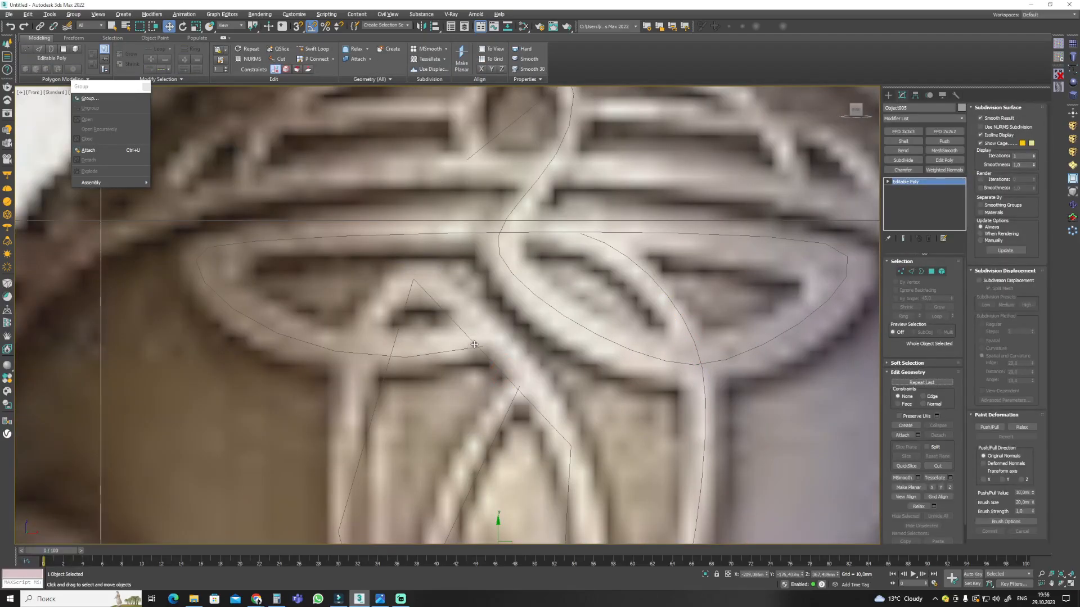
pyautogui.press('F3')
pyautogui.press('F3')
pyautogui.click(450, 328)
pyautogui.scroll(-3, 451, 328)
pyautogui.press('1')
pyautogui.moveTo(451, 328); pyautogui.dragTo(522, 157, button='middle')
pyautogui.hotkey('ctrl', 'a')
pyautogui.rightClick(567, 410)
pyautogui.click(557, 354)
pyautogui.rightClick(563, 396)
pyautogui.click(552, 340)
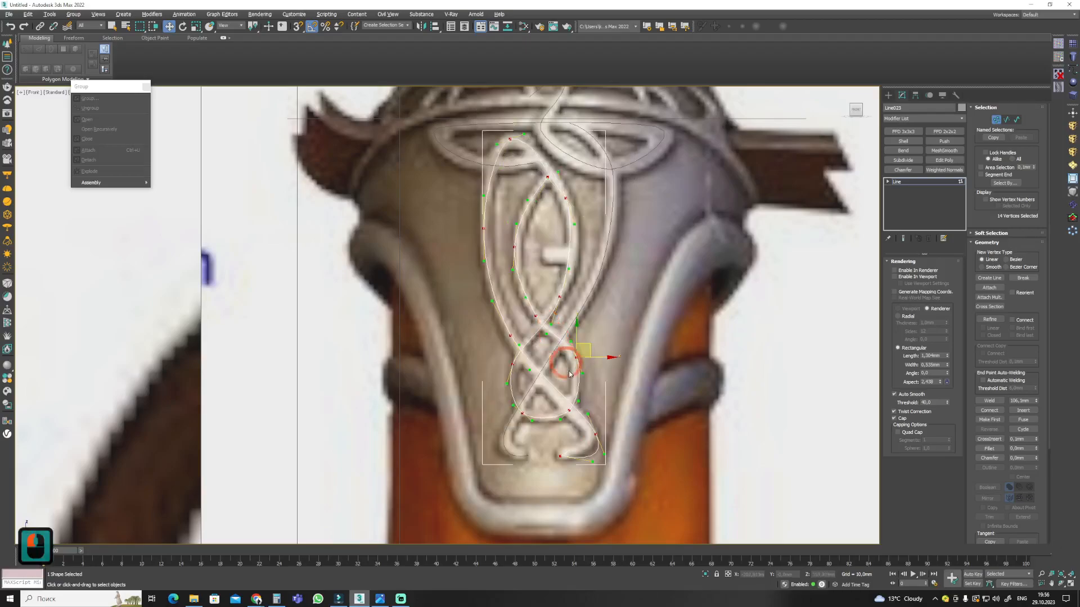
# Move the strand's vertices around the central almond-shaped loop onto the reference.
pyautogui.scroll(3, 527, 406)
pyautogui.click(593, 507)
pyautogui.moveTo(665, 462); pyautogui.dragTo(652, 464)
pyautogui.moveTo(563, 141); pyautogui.dragTo(578, 217, button='middle')
pyautogui.click(721, 366)
pyautogui.moveTo(734, 359); pyautogui.dragTo(733, 356)
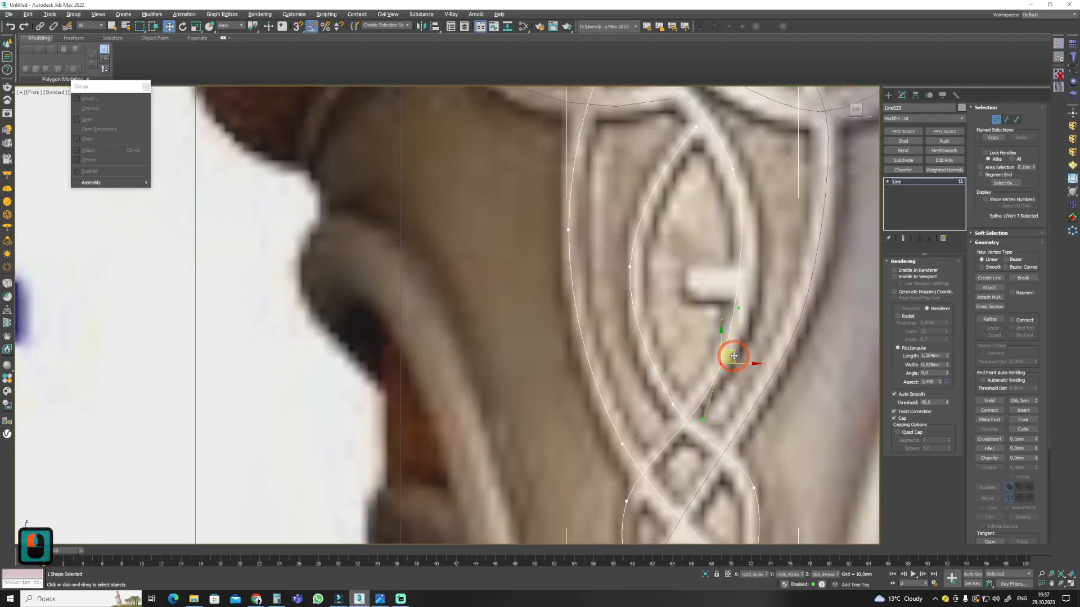
# Move the strand's remaining lower vertices around the bottom crossings onto the reference.
pyautogui.moveTo(663, 478); pyautogui.dragTo(686, 342, button='middle')
pyautogui.click(649, 366)
pyautogui.press('w')
pyautogui.moveTo(665, 352); pyautogui.dragTo(670, 348)
pyautogui.moveTo(672, 394); pyautogui.dragTo(672, 371, button='middle')
pyautogui.click(671, 437)
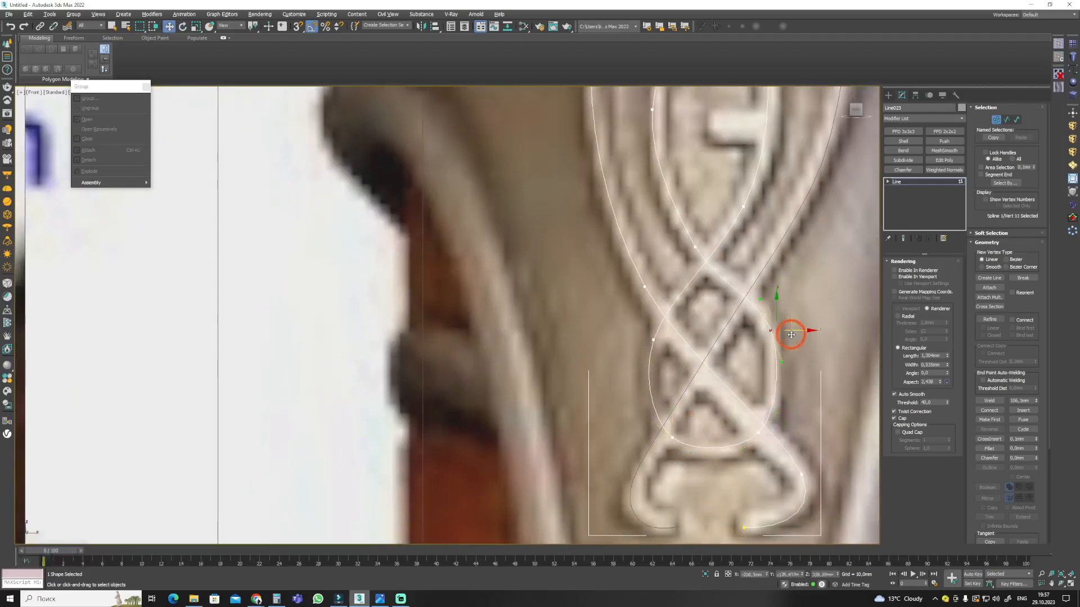
pyautogui.scroll(-3, 791, 335)
# Attach the neighbouring line to the knot ornament's line and convert the selected vertices to Bezier.
pyautogui.press('1')
pyautogui.click(989, 287)
pyautogui.moveTo(709, 191); pyautogui.dragTo(713, 304, button='middle')
pyautogui.click(714, 304)
pyautogui.moveTo(702, 265); pyautogui.dragTo(681, 315, button='middle')
pyautogui.press('1')
pyautogui.rightClick(649, 261)
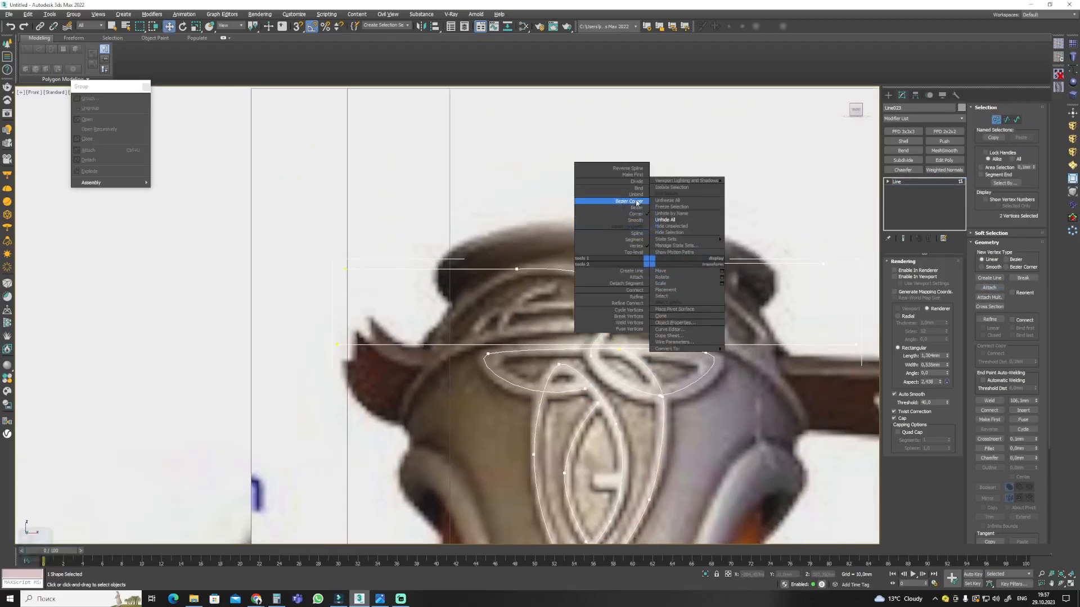
pyautogui.click(638, 207)
# Rotate the tangent handles of the converted vertices so the curves follow the traced knot.
pyautogui.scroll(5, 637, 252)
pyautogui.click(679, 283)
pyautogui.press('e')
pyautogui.moveTo(703, 260); pyautogui.dragTo(713, 282)
pyautogui.moveTo(563, 422); pyautogui.dragTo(630, 399, button='middle')
pyautogui.click(537, 427)
pyautogui.moveTo(567, 419); pyautogui.dragTo(566, 413)
pyautogui.scroll(-4, 687, 488)
# Move the end vertex of the small loop in the upper band onto the reference strand.
pyautogui.moveTo(687, 488); pyautogui.dragTo(692, 301, button='middle')
pyautogui.scroll(-4, 635, 322)
pyautogui.scroll(4, 643, 325)
pyautogui.press('3')
pyautogui.click(624, 293)
pyautogui.press('w')
pyautogui.moveTo(623, 275); pyautogui.dragTo(623, 272)
pyautogui.press('3')
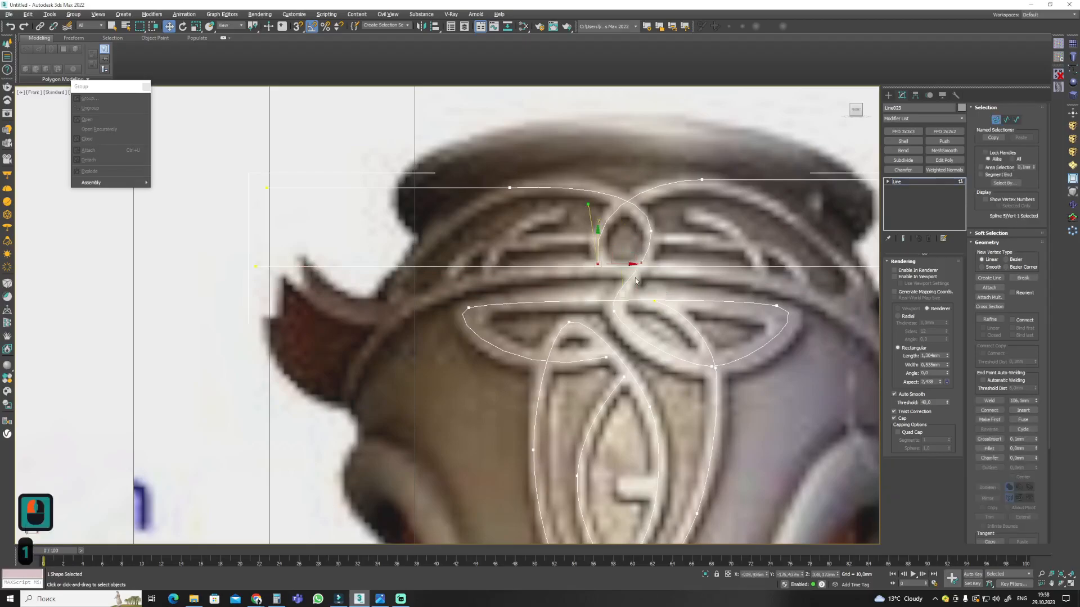
# Draw a new line tracing the short inner arc on the right half of the upper band.
pyautogui.scroll(-2, 674, 300)
pyautogui.click(1072, 70)
pyautogui.scroll(2, 657, 266)
pyautogui.click(638, 259)
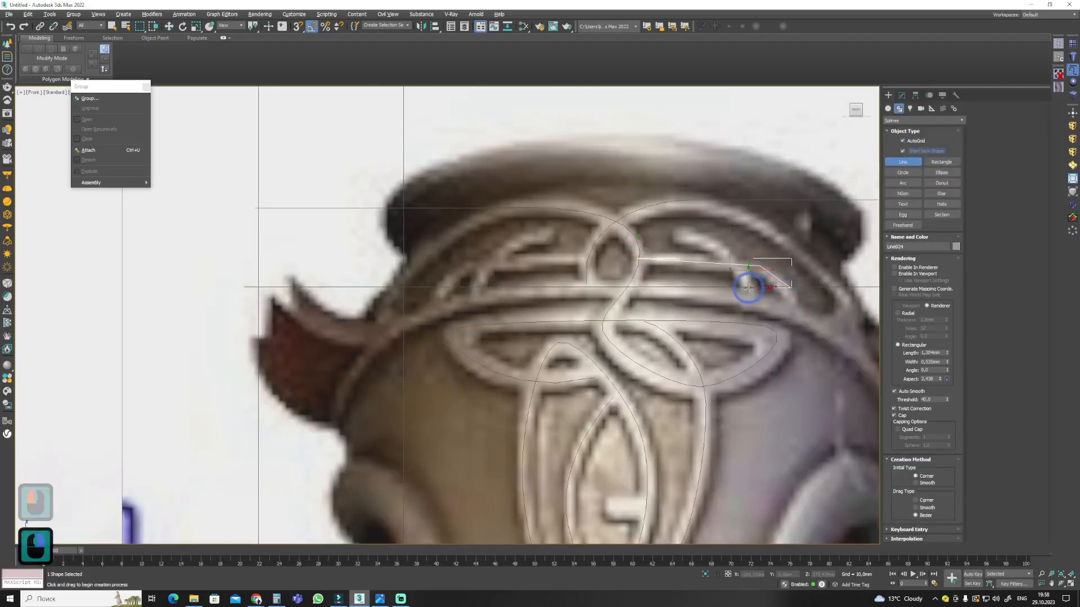
pyautogui.click(749, 288)
pyautogui.click(726, 252)
pyautogui.click(674, 233)
pyautogui.moveTo(613, 232); pyautogui.dragTo(674, 242, button='middle')
pyautogui.click(649, 266)
pyautogui.rightClick(650, 266)
# Attach the newly drawn band line to the knot ornament's line and open its vertices for editing.
pyautogui.click(901, 95)
pyautogui.click(700, 254)
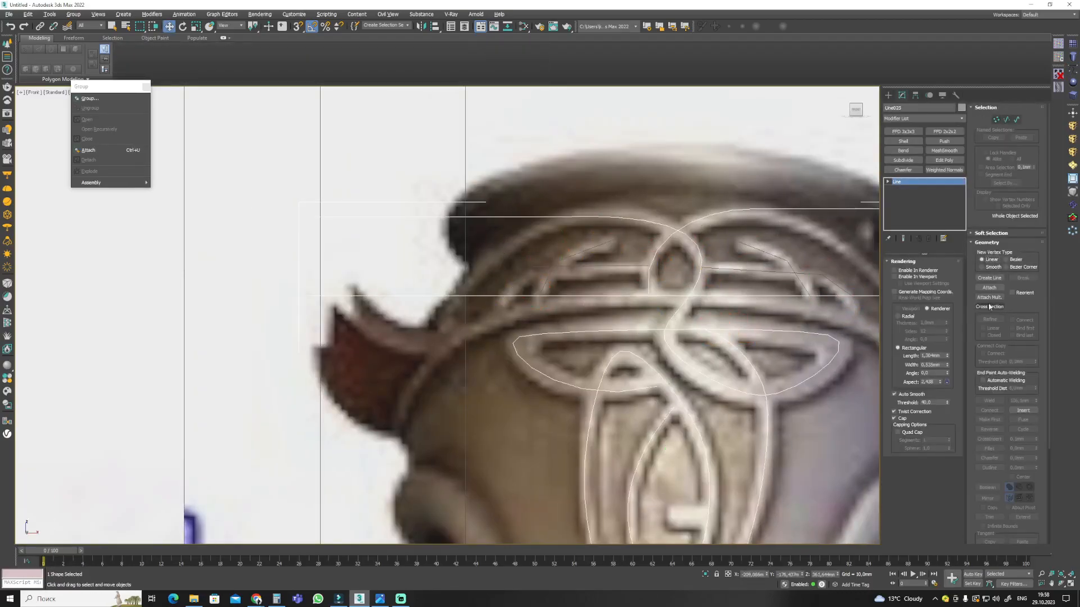
pyautogui.click(596, 266)
pyautogui.press('1')
pyautogui.scroll(2, 596, 266)
# Change the vertex type at the band arc's outer bend and shift a vertex on the band's opposite half.
pyautogui.click(748, 278)
pyautogui.rightClick(748, 279)
pyautogui.click(733, 234)
pyautogui.rightClick(748, 279)
pyautogui.moveTo(603, 273); pyautogui.dragTo(843, 285, button='middle')
pyautogui.click(617, 274)
pyautogui.moveTo(621, 271); pyautogui.dragTo(625, 274)
pyautogui.press('1')
# Show the knot line's rectangular profile in the viewport with a length of about 1.38 mm and a width of 0.775 mm.
pyautogui.scroll(-5, 622, 271)
pyautogui.moveTo(618, 270); pyautogui.dragTo(619, 206, button='middle')
pyautogui.click(894, 276)
pyautogui.moveTo(947, 356); pyautogui.dragTo(947, 352)
pyautogui.moveTo(947, 365); pyautogui.dragTo(949, 354)
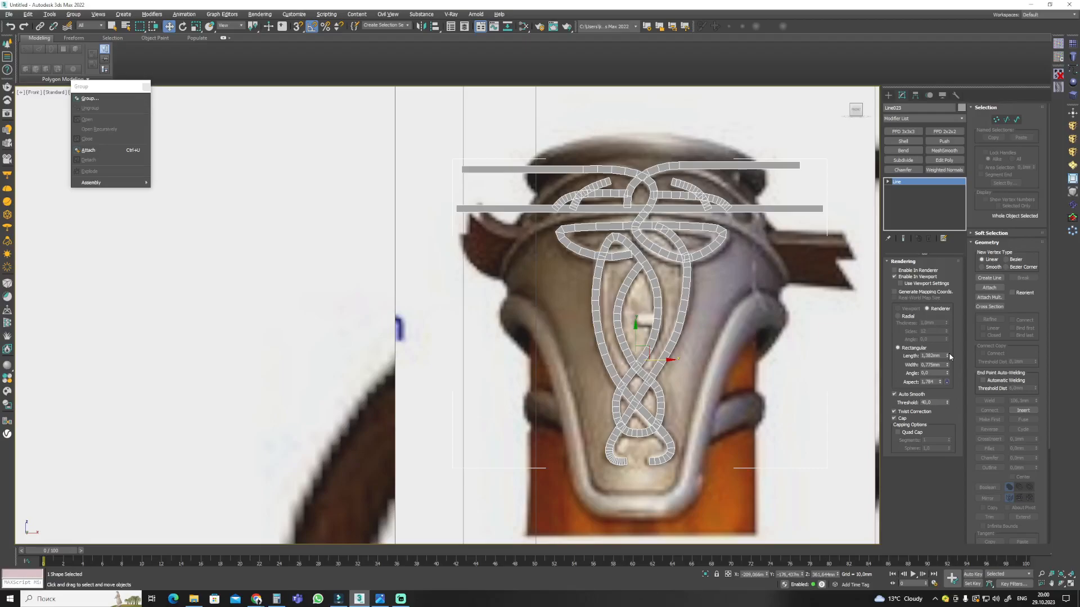
pyautogui.keyDown('alt'); pyautogui.moveTo(568, 253); pyautogui.dragTo(519, 251, button='middle'); pyautogui.keyUp('alt')
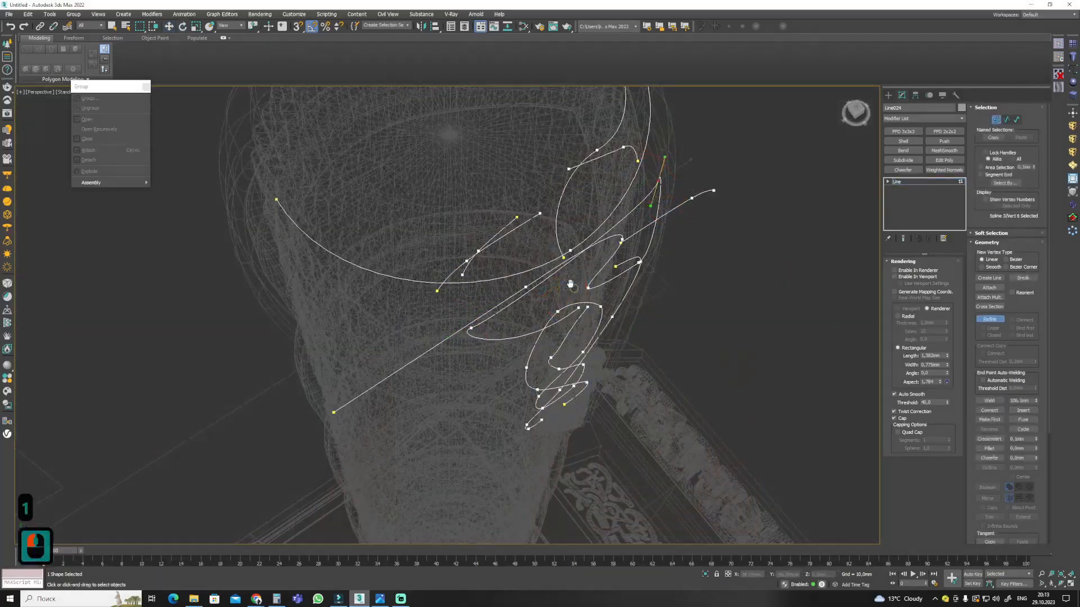
# Move and rotate the upper band strand's vertices to lie along the pommel's curved surface.
pyautogui.click(562, 209)
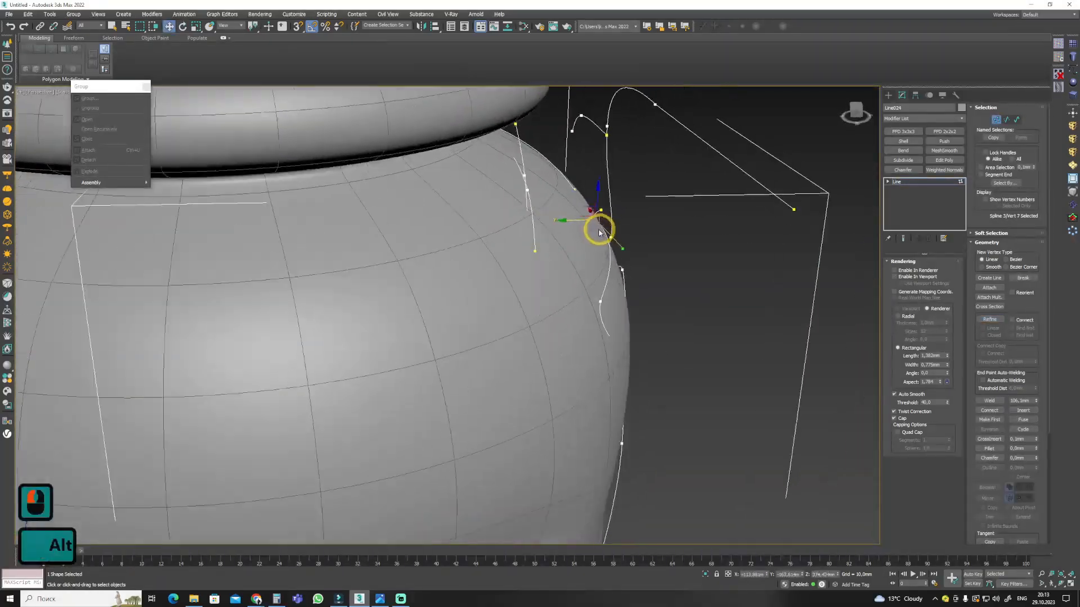
pyautogui.keyDown('alt'); pyautogui.moveTo(600, 233); pyautogui.dragTo(730, 313, button='middle'); pyautogui.keyUp('alt')
pyautogui.press('F3')
pyautogui.press('F3')
pyautogui.click(669, 299)
pyautogui.moveTo(669, 299)
pyautogui.keyDown('alt'); pyautogui.mouseDown(button='middle')
pyautogui.moveTo(670, 244)
pyautogui.moveTo(579, 260)
pyautogui.moveTo(572, 250)
pyautogui.moveTo(590, 169)
pyautogui.mouseUp(button='middle'); pyautogui.keyUp('alt')
pyautogui.click(573, 251)
pyautogui.press('e')
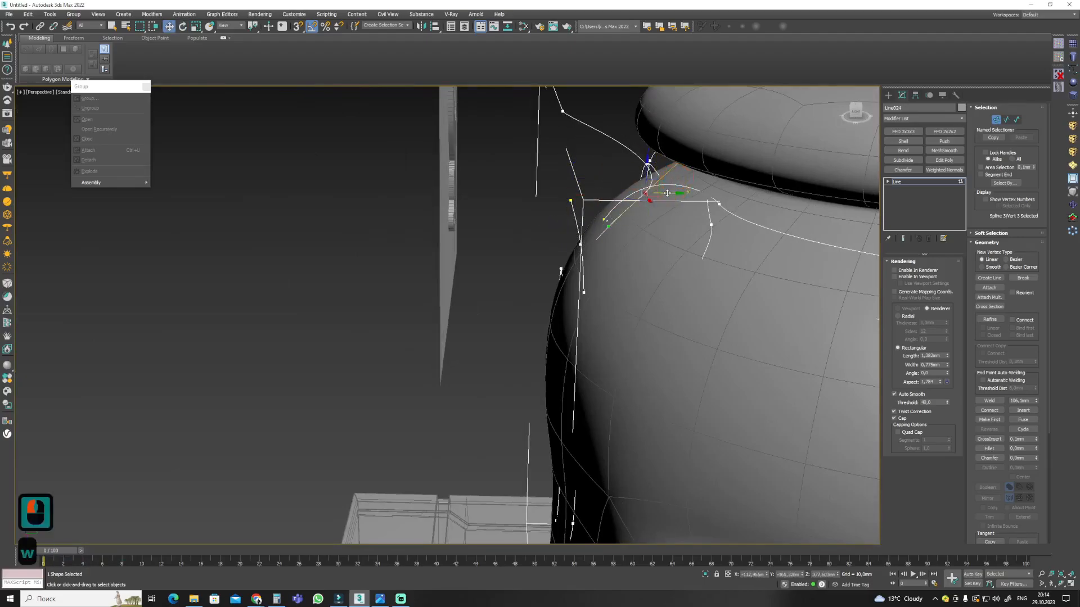
# Change the type of the band strand's end vertex below the rim and rotate its tangent around the pommel.
pyautogui.scroll(-3, 687, 189)
pyautogui.keyDown('alt'); pyautogui.moveTo(687, 189); pyautogui.dragTo(624, 319, button='middle'); pyautogui.keyUp('alt')
pyautogui.click(687, 374)
pyautogui.press('w')
pyautogui.scroll(2, 591, 310)
pyautogui.rightClick(557, 301)
pyautogui.click(542, 242)
pyautogui.scroll(4, 550, 259)
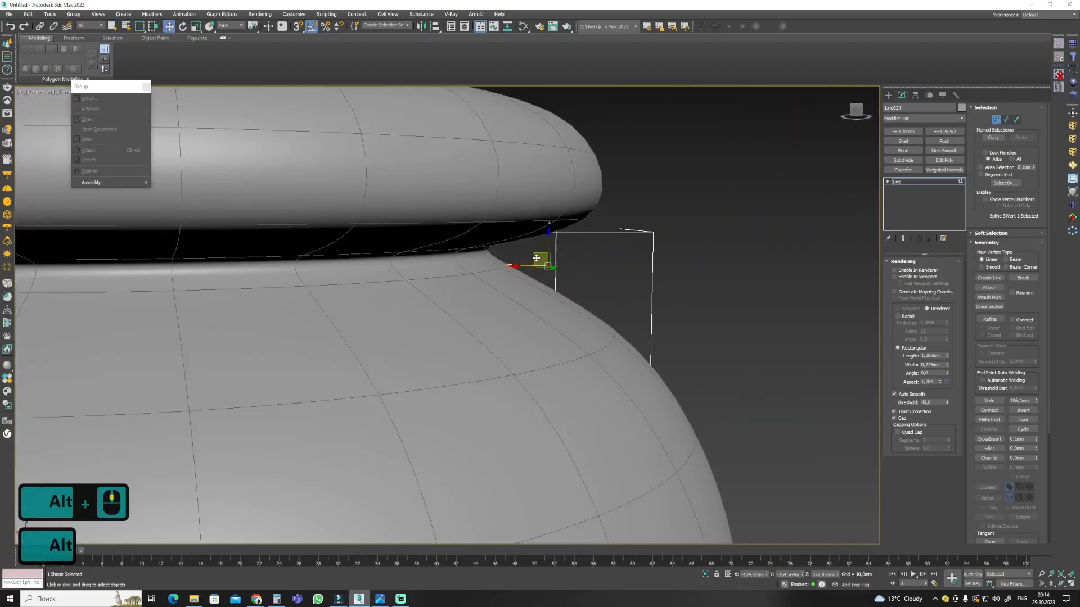
pyautogui.keyDown('alt'); pyautogui.moveTo(551, 266); pyautogui.dragTo(526, 304, button='middle'); pyautogui.keyUp('alt')
pyautogui.press('e')
pyautogui.moveTo(525, 305); pyautogui.dragTo(513, 308)
pyautogui.scroll(-3, 513, 307)
pyautogui.keyDown('alt'); pyautogui.moveTo(513, 308); pyautogui.dragTo(501, 284, button='middle'); pyautogui.keyUp('alt')
# Place the short inner strand's middle vertex against the pommel's shoulder below the rim.
pyautogui.press('w')
pyautogui.click(713, 207)
pyautogui.scroll(3, 715, 208)
pyautogui.keyDown('alt'); pyautogui.moveTo(714, 208); pyautogui.dragTo(723, 213, button='middle'); pyautogui.keyUp('alt')
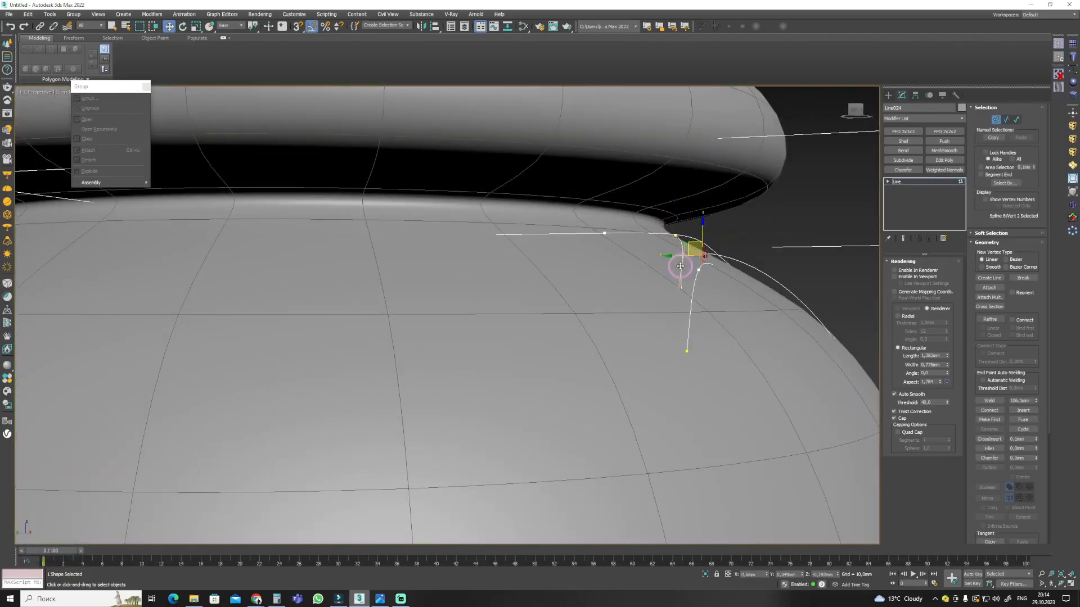
pyautogui.press('e')
pyautogui.scroll(-4, 682, 267)
pyautogui.keyDown('alt'); pyautogui.moveTo(681, 266); pyautogui.dragTo(706, 241, button='middle'); pyautogui.keyUp('alt')
pyautogui.press('F3')
pyautogui.click(619, 332)
pyautogui.press('F3')
pyautogui.press('w')
# Rotate the next band vertex so its tangent follows the pommel's curvature.
pyautogui.press('F3')
pyautogui.keyDown('alt'); pyautogui.moveTo(619, 299); pyautogui.dragTo(647, 303, button='middle'); pyautogui.keyUp('alt')
pyautogui.click(626, 261)
pyautogui.press('e')
pyautogui.moveTo(653, 245); pyautogui.dragTo(659, 255)
pyautogui.press('F3')
pyautogui.moveTo(717, 231)
pyautogui.keyDown('alt'); pyautogui.mouseDown(button='middle')
pyautogui.moveTo(675, 212)
pyautogui.moveTo(686, 212)
pyautogui.mouseUp(button='middle'); pyautogui.keyUp('alt')
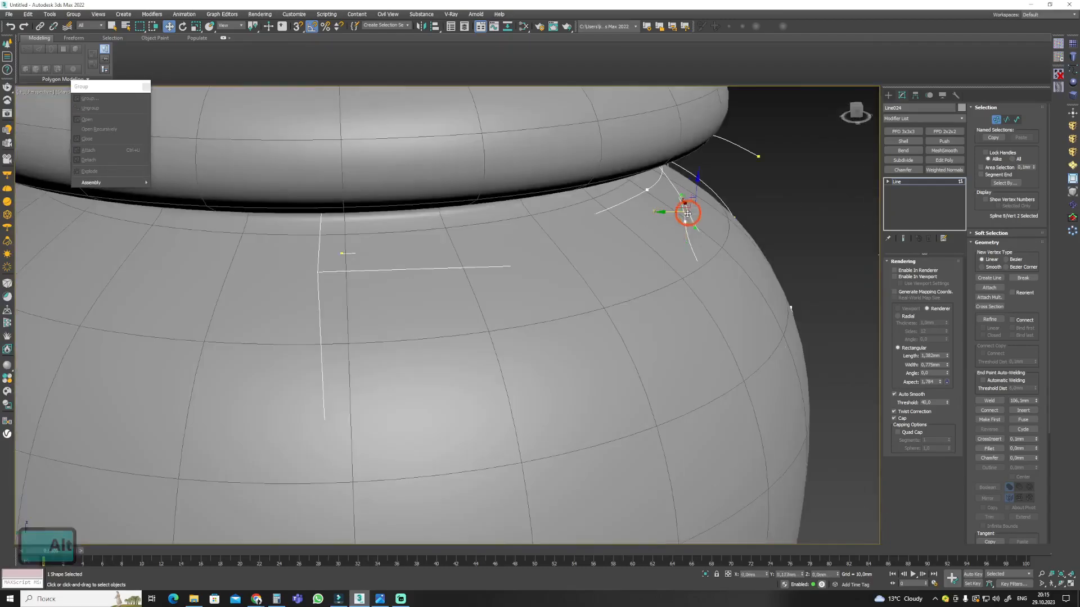
# Rotate the lower strand vertex's handles to align the curve with the pommel body.
pyautogui.scroll(-4, 697, 242)
pyautogui.scroll(4, 688, 303)
pyautogui.click(653, 354)
pyautogui.press('e')
pyautogui.moveTo(674, 330); pyautogui.dragTo(677, 338)
pyautogui.scroll(-5, 678, 338)
pyautogui.press('w')
pyautogui.keyDown('alt'); pyautogui.moveTo(677, 338); pyautogui.dragTo(653, 301, button='middle'); pyautogui.keyUp('alt')
# Leave vertex editing and display the knot line in the viewport with a radial cross-section.
pyautogui.click(898, 181)
pyautogui.click(895, 277)
pyautogui.click(901, 316)
pyautogui.moveTo(653, 248)
pyautogui.keyDown('alt'); pyautogui.mouseDown(button='middle')
pyautogui.moveTo(646, 279)
pyautogui.moveTo(683, 298)
pyautogui.mouseUp(button='middle'); pyautogui.keyUp('alt')
pyautogui.press('F3')
pyautogui.scroll(5, 686, 270)
# Reposition the upper strand vertices so the round tubes rest on the pommel's surface.
pyautogui.click(697, 241)
pyautogui.press('F3')
pyautogui.press('F3')
pyautogui.moveTo(697, 253)
pyautogui.keyDown('alt'); pyautogui.mouseDown(button='middle')
pyautogui.moveTo(701, 284)
pyautogui.moveTo(731, 155)
pyautogui.mouseUp(button='middle'); pyautogui.keyUp('alt')
pyautogui.press('F3')
pyautogui.press('F3')
pyautogui.click(666, 258)
pyautogui.press('F3')
pyautogui.keyDown('alt'); pyautogui.moveTo(706, 265); pyautogui.dragTo(669, 270, button='middle'); pyautogui.keyUp('alt')
pyautogui.press('F3')
pyautogui.press('F3')
pyautogui.moveTo(686, 174)
pyautogui.keyDown('alt'); pyautogui.mouseDown(button='middle')
pyautogui.moveTo(698, 306)
pyautogui.moveTo(712, 297)
pyautogui.mouseUp(button='middle'); pyautogui.keyUp('alt')
pyautogui.moveTo(691, 297); pyautogui.dragTo(748, 294)
# Nudge the side loop's vertices so its tube sits evenly against the pommel.
pyautogui.keyDown('alt'); pyautogui.moveTo(751, 314); pyautogui.dragTo(756, 186, button='middle'); pyautogui.keyUp('alt')
pyautogui.click(785, 453)
pyautogui.keyDown('alt'); pyautogui.moveTo(787, 331); pyautogui.dragTo(725, 442, button='middle'); pyautogui.keyUp('alt')
pyautogui.moveTo(700, 465); pyautogui.dragTo(701, 451)
pyautogui.press('F3')
pyautogui.click(646, 455)
pyautogui.press('F3')
pyautogui.keyDown('alt'); pyautogui.moveTo(646, 456); pyautogui.dragTo(652, 284, button='middle'); pyautogui.keyUp('alt')
pyautogui.press('F3')
pyautogui.moveTo(687, 257)
pyautogui.keyDown('alt'); pyautogui.mouseDown(button='middle')
pyautogui.moveTo(718, 314)
pyautogui.moveTo(687, 301)
pyautogui.moveTo(747, 283)
pyautogui.moveTo(768, 258)
pyautogui.moveTo(734, 337)
pyautogui.mouseUp(button='middle'); pyautogui.keyUp('alt')
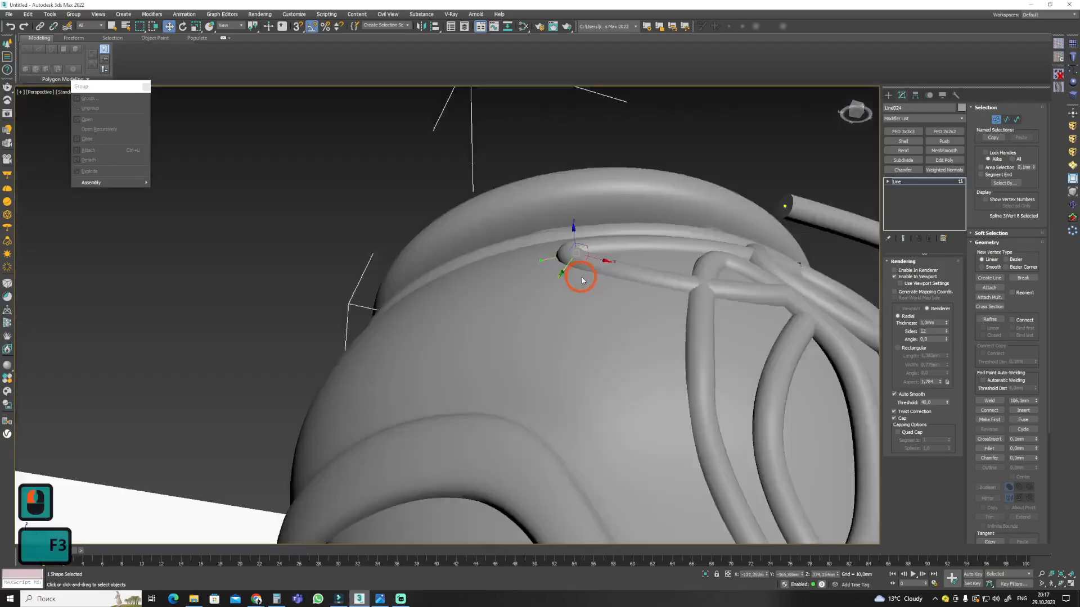
# Leave vertex editing and show edged faces to examine how the knot tubes wrap around the pommel.
pyautogui.keyDown('alt'); pyautogui.moveTo(596, 271); pyautogui.dragTo(787, 354, button='middle'); pyautogui.keyUp('alt')
pyautogui.press('1')
pyautogui.press('F3')
pyautogui.press('F3')
pyautogui.press('F4')
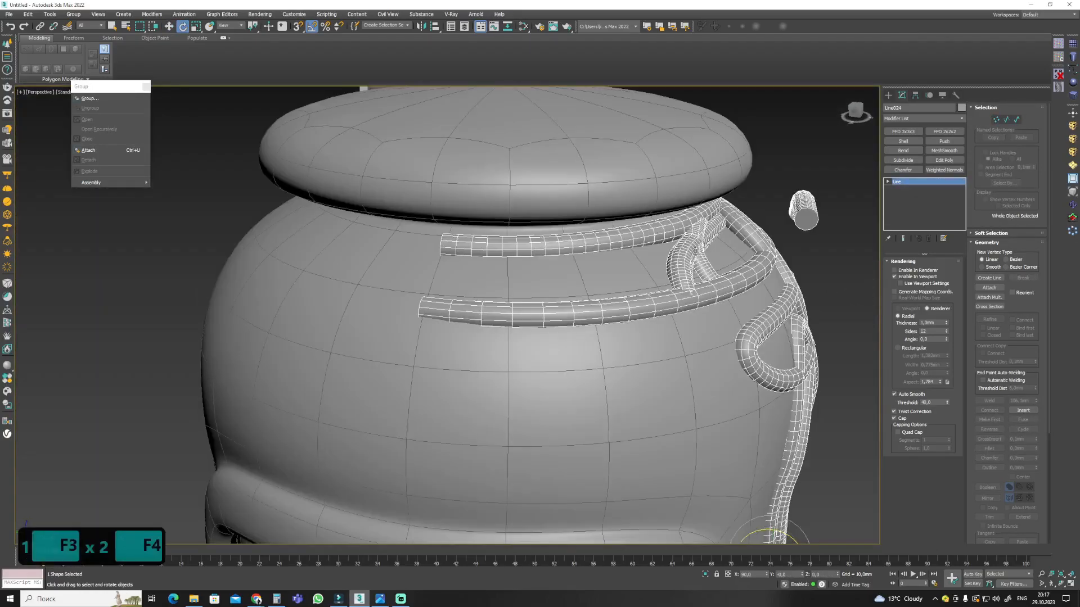
pyautogui.keyDown('alt'); pyautogui.moveTo(754, 427); pyautogui.dragTo(562, 441, button='middle'); pyautogui.keyUp('alt')
pyautogui.scroll(-3, 563, 441)
# Adjust the vertex position on the knot tubes near the upper band to fit the pommel surface.
pyautogui.press('3')
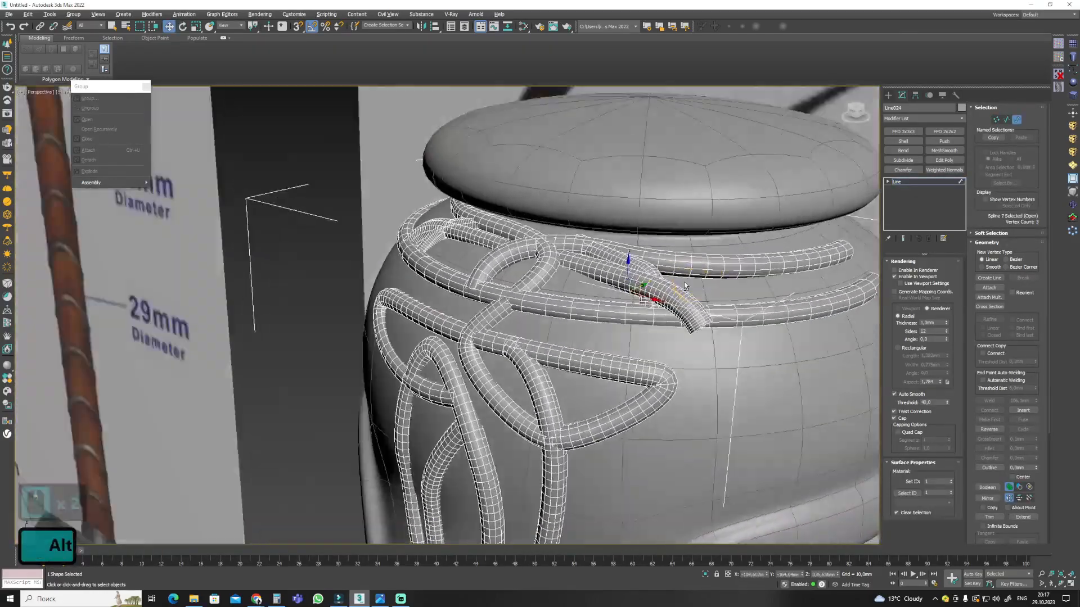
pyautogui.keyDown('alt'); pyautogui.moveTo(683, 282); pyautogui.dragTo(647, 282, button='middle'); pyautogui.keyUp('alt')
pyautogui.press('F3')
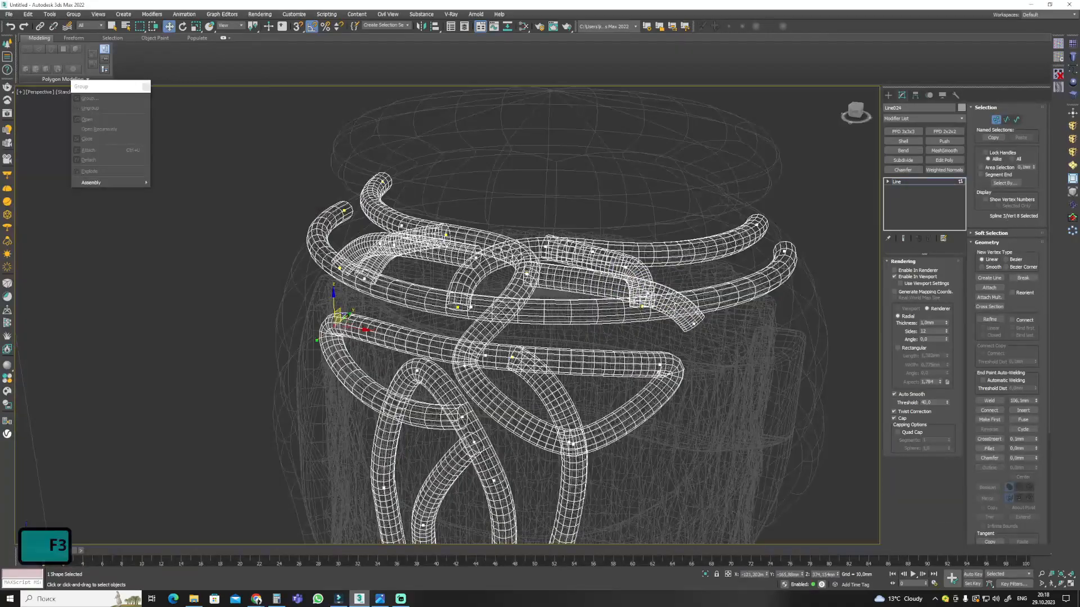
pyautogui.scroll(5, 646, 281)
pyautogui.keyDown('alt'); pyautogui.moveTo(726, 267); pyautogui.dragTo(574, 272, button='middle'); pyautogui.keyUp('alt')
pyautogui.press('F3')
pyautogui.moveTo(588, 317); pyautogui.dragTo(595, 339)
# Select the short strand crossing the upper band and nudge its vertex so the tube sits against the pommel.
pyautogui.moveTo(595, 340)
pyautogui.keyDown('alt'); pyautogui.mouseDown(button='middle')
pyautogui.moveTo(593, 349)
pyautogui.moveTo(638, 317)
pyautogui.mouseUp(button='middle'); pyautogui.keyUp('alt')
pyautogui.press('F3')
pyautogui.press('3')
pyautogui.scroll(3, 547, 329)
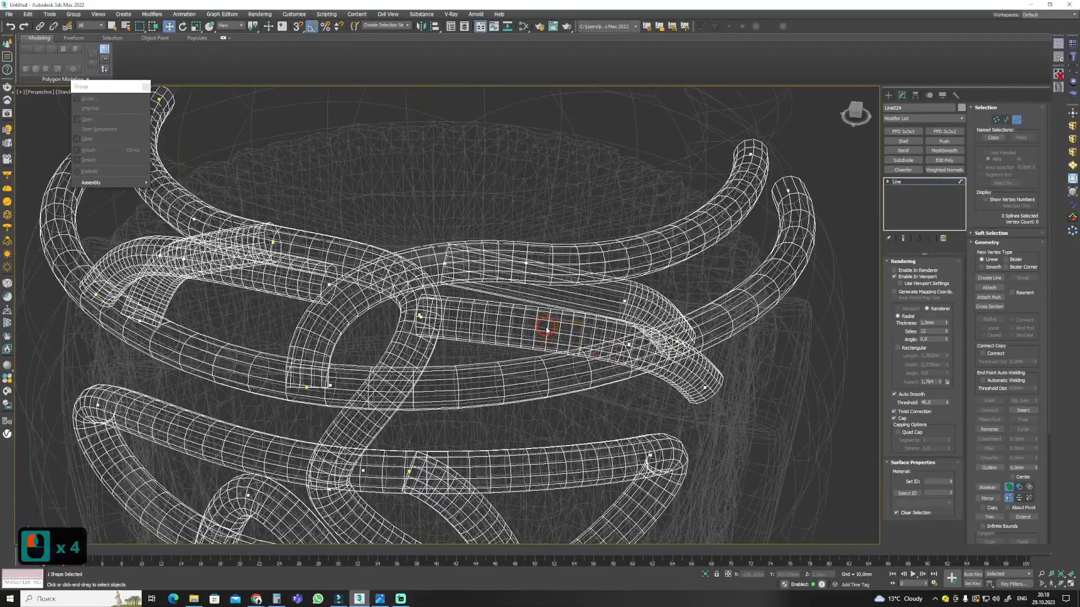
pyautogui.click(550, 349)
pyautogui.keyDown('alt'); pyautogui.moveTo(550, 349); pyautogui.dragTo(646, 360, button='middle'); pyautogui.keyUp('alt')
pyautogui.press('F3')
pyautogui.press('1')
pyautogui.keyDown('alt'); pyautogui.moveTo(646, 315); pyautogui.dragTo(725, 332, button='middle'); pyautogui.keyUp('alt')
pyautogui.moveTo(735, 338); pyautogui.dragTo(741, 344)
pyautogui.press('1')
# Examine the knot tubes around the pommel and its handle with and without edged faces.
pyautogui.moveTo(741, 345)
pyautogui.keyDown('alt'); pyautogui.mouseDown(button='middle')
pyautogui.moveTo(682, 393)
pyautogui.moveTo(658, 371)
pyautogui.moveTo(718, 305)
pyautogui.moveTo(648, 347)
pyautogui.moveTo(622, 345)
pyautogui.moveTo(625, 363)
pyautogui.mouseUp(button='middle'); pyautogui.keyUp('alt')
pyautogui.scroll(-4, 658, 371)
pyautogui.press('F4')
pyautogui.scroll(-3, 658, 360)
pyautogui.press('F4')
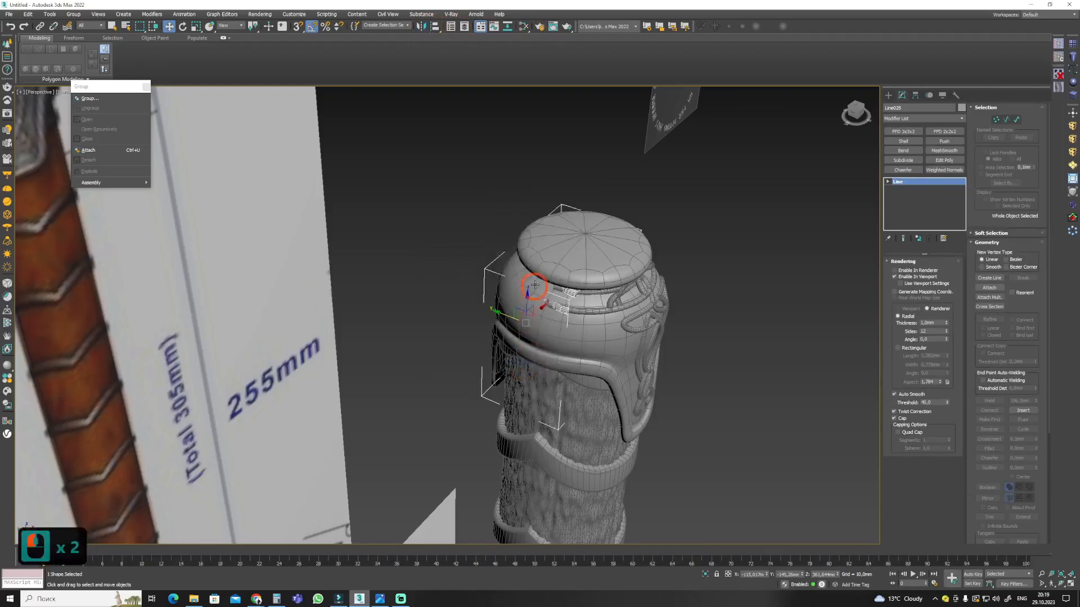
pyautogui.scroll(4, 530, 314)
pyautogui.keyDown('alt'); pyautogui.moveTo(529, 313); pyautogui.dragTo(501, 309, button='middle'); pyautogui.keyUp('alt')
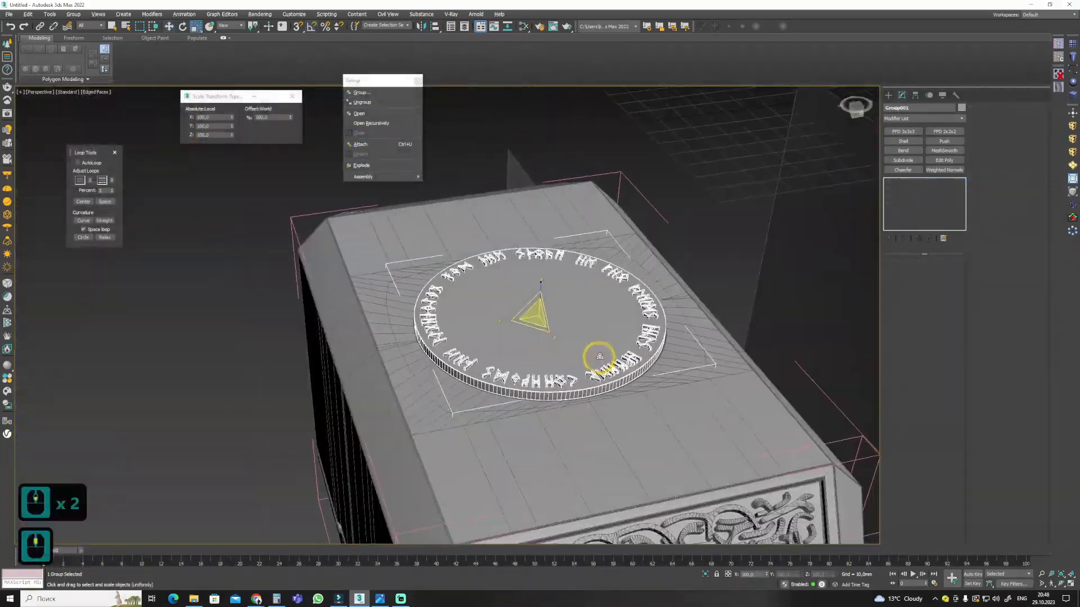
# Inspect the rune disc on the hammer head and select the loose ornament piece beside the handle.
pyautogui.keyDown('alt'); pyautogui.moveTo(571, 472); pyautogui.dragTo(647, 322, button='middle'); pyautogui.keyUp('alt')
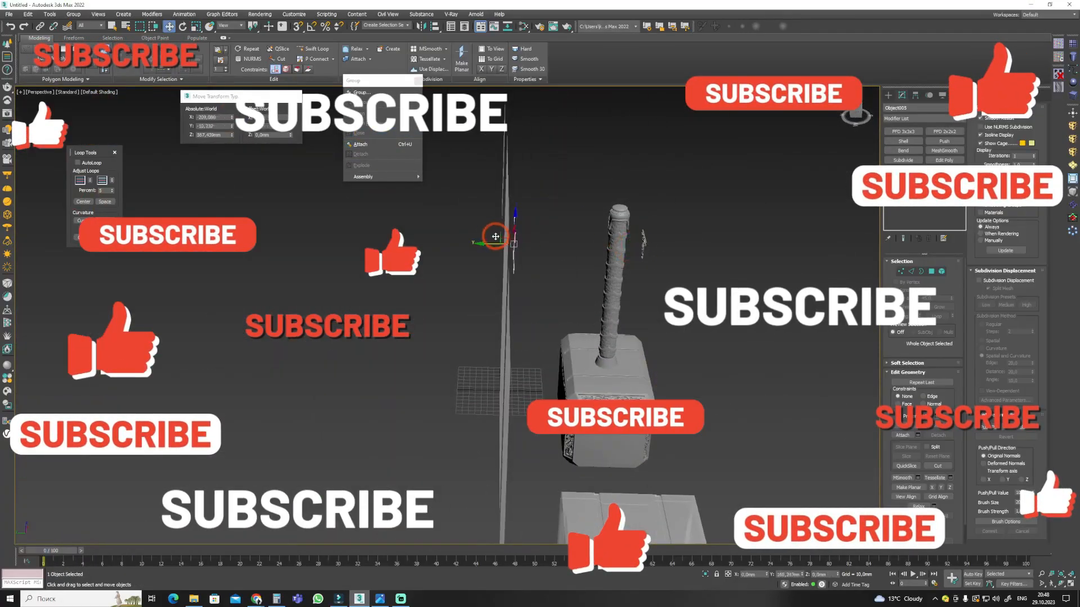
pyautogui.click(640, 262)
pyautogui.scroll(2, 593, 360)
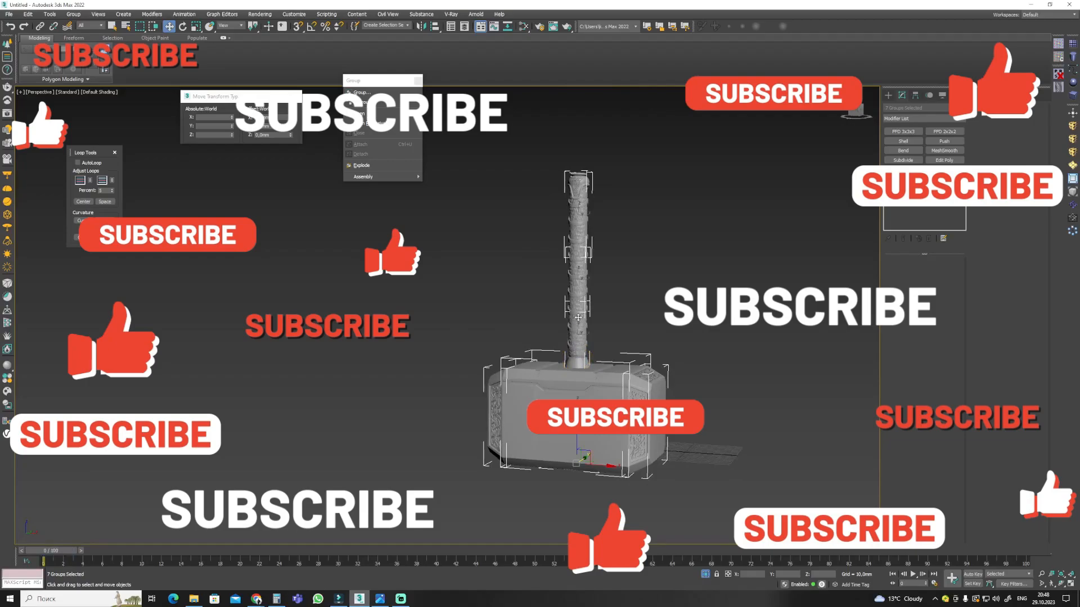